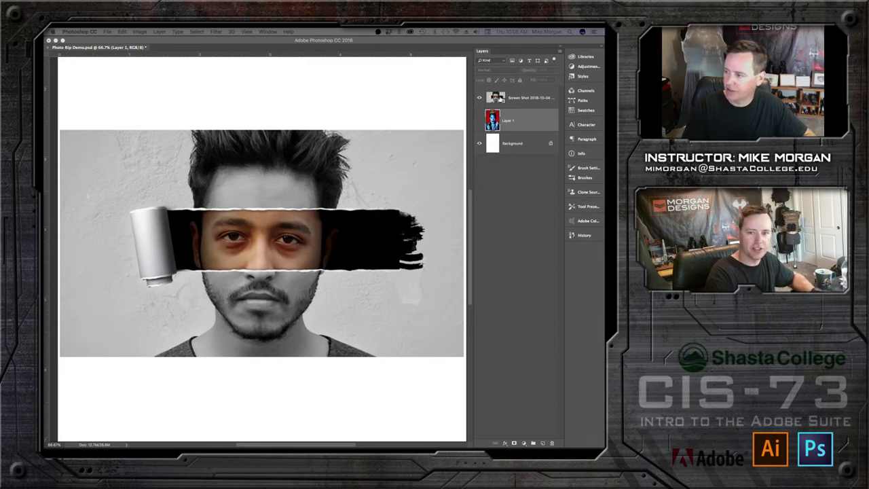
- Toggle the Screen Shot reference layer to compare, leaving it hidden over the white Background
click(365, 92)
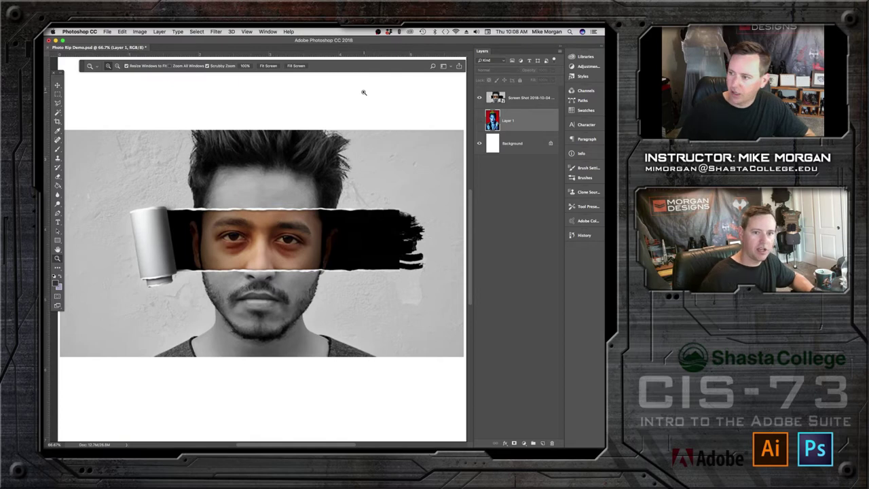
click(58, 84)
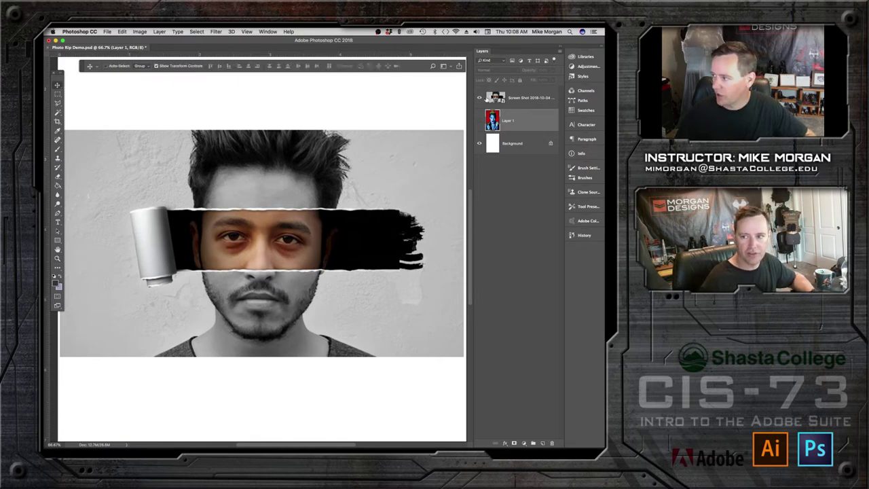
click(479, 98)
click(479, 99)
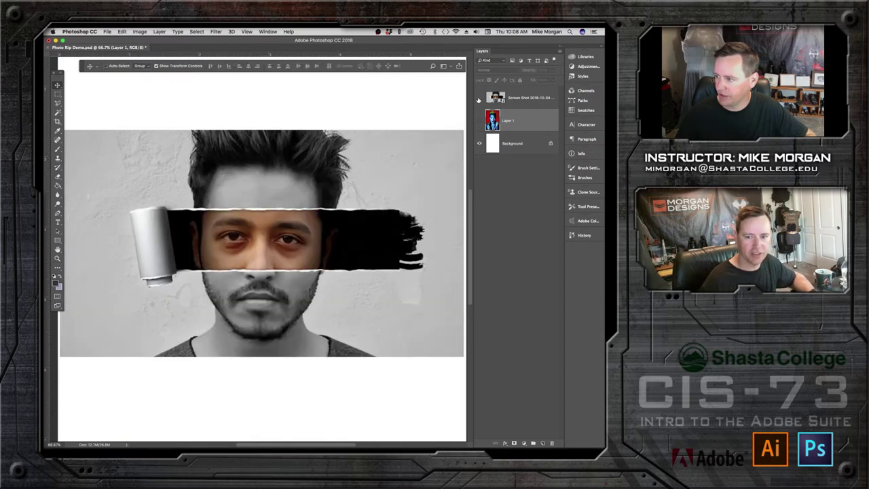
click(479, 99)
click(479, 99)
- Zoom out and show Layer 1's colour portrait of the woman on red
click(478, 98)
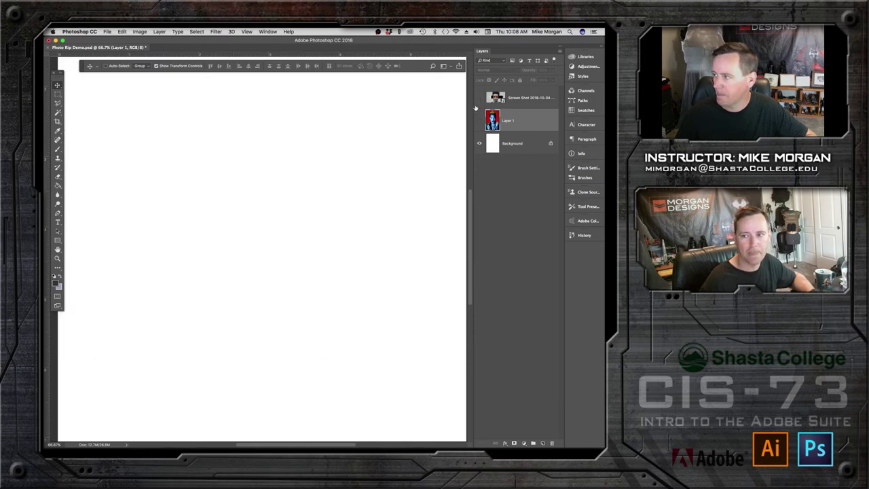
key(super+minus)
key(super+minus)
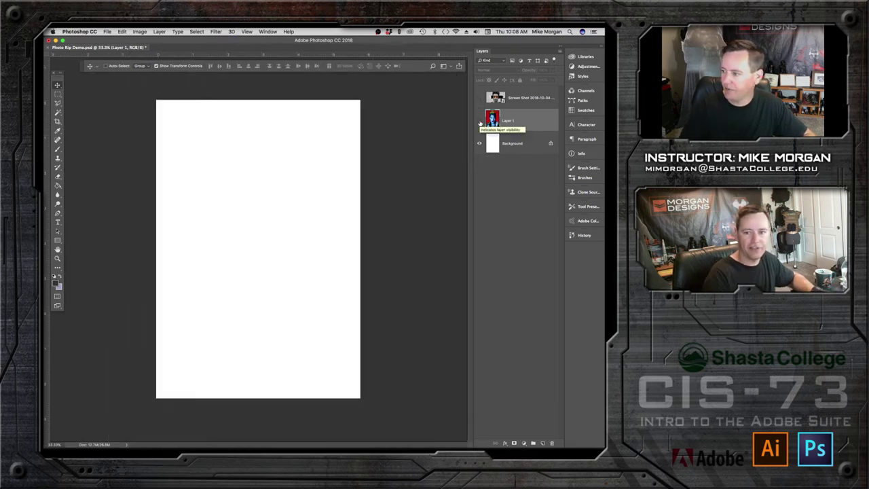
click(480, 121)
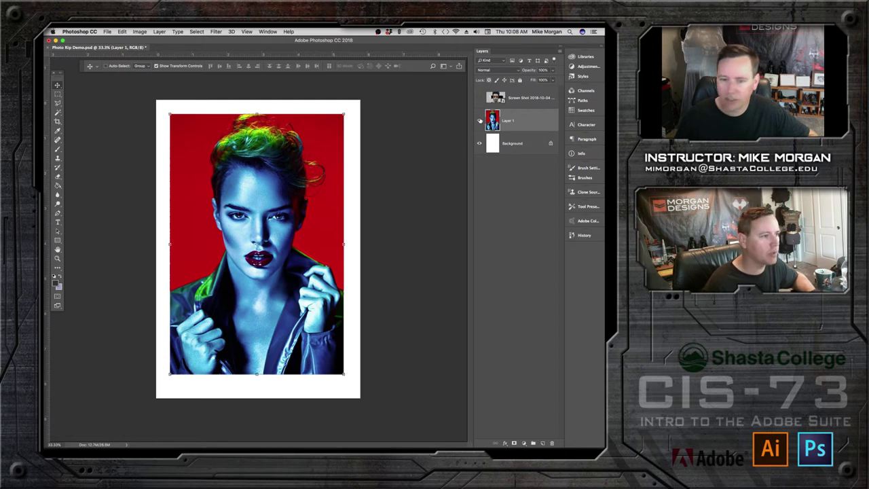
- Compare the torn-paper example against the portrait at 50% zoom, leaving the example hidden
click(479, 97)
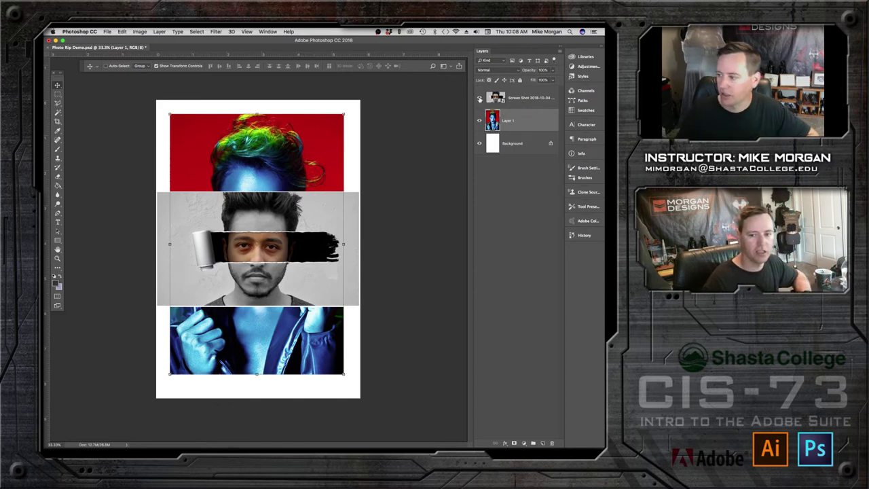
click(479, 99)
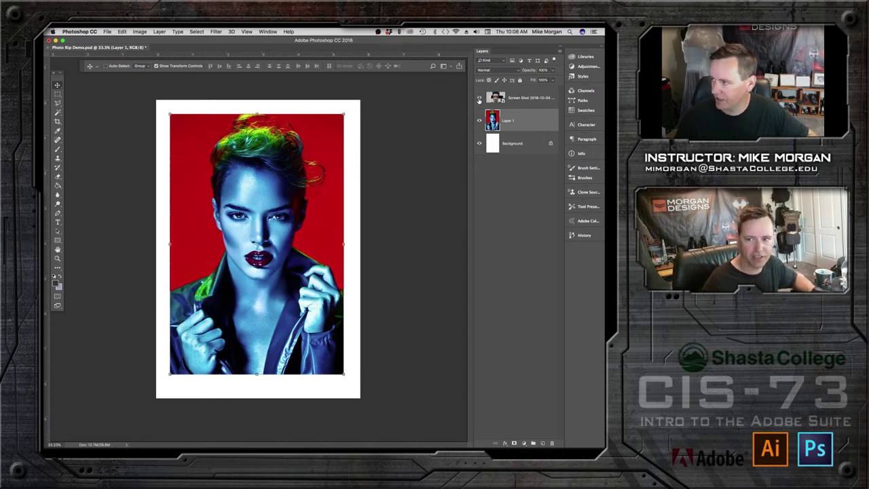
click(479, 99)
key(super+plus)
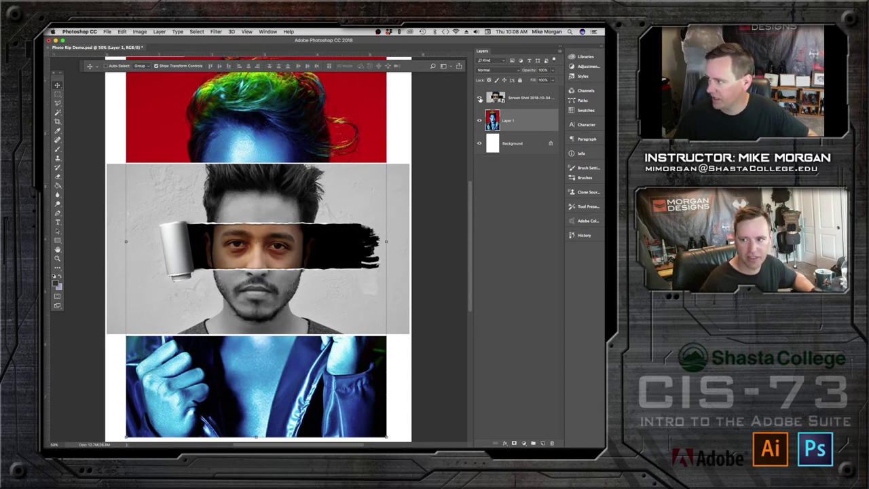
click(479, 97)
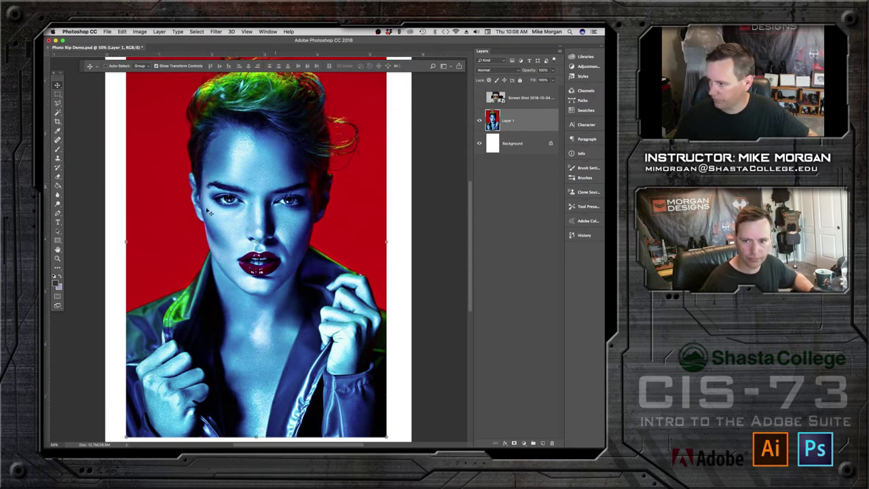
click(57, 95)
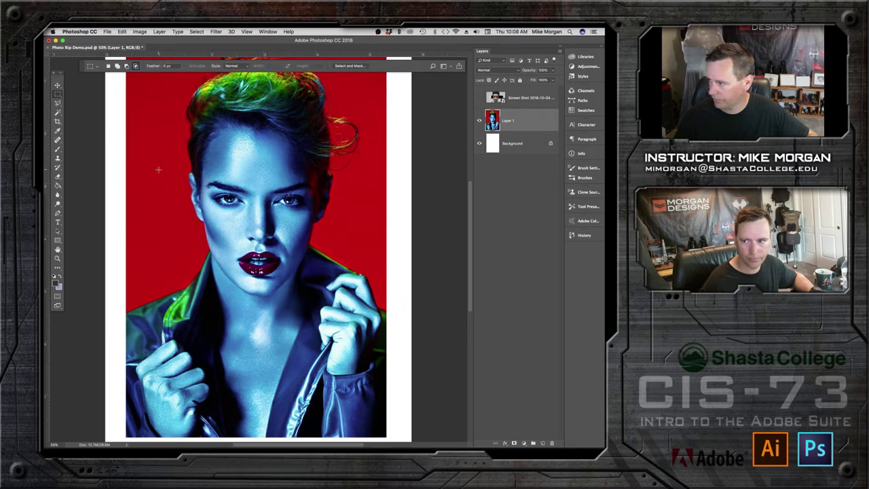
- Copy a rectangle across the woman's eyes to a new layer named 'Grey eyes'
drag(158, 170, 361, 228)
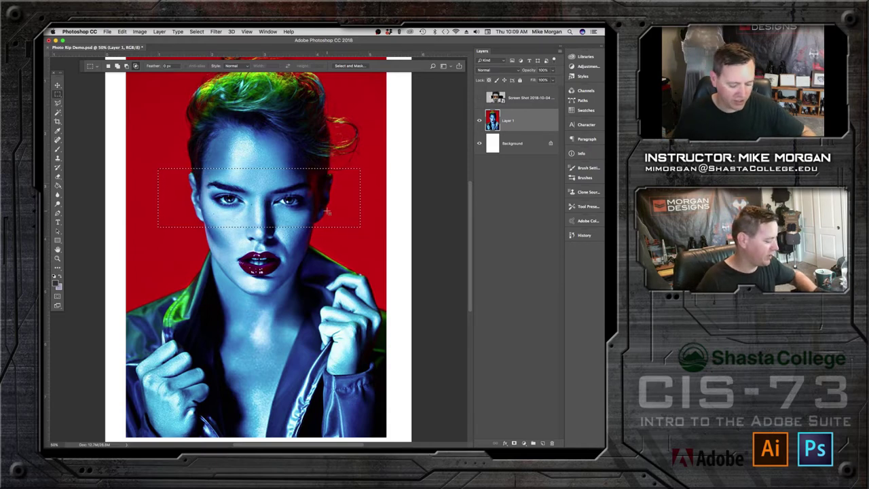
key(super+j)
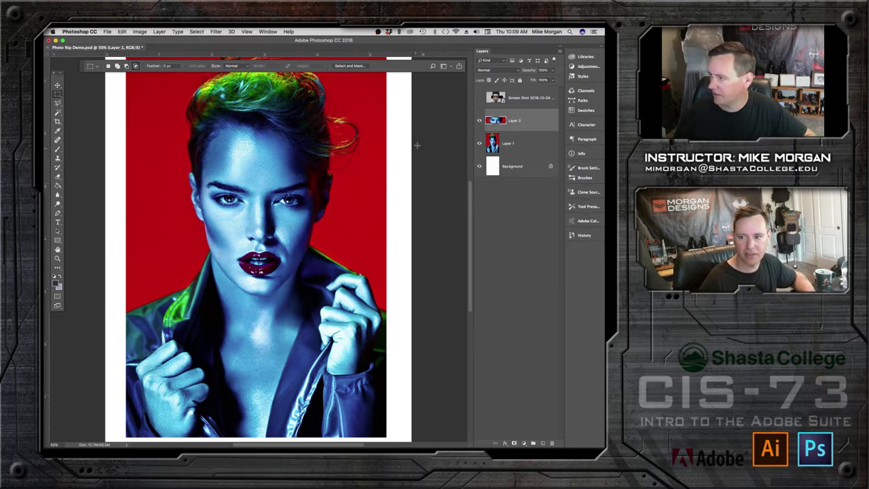
click(479, 121)
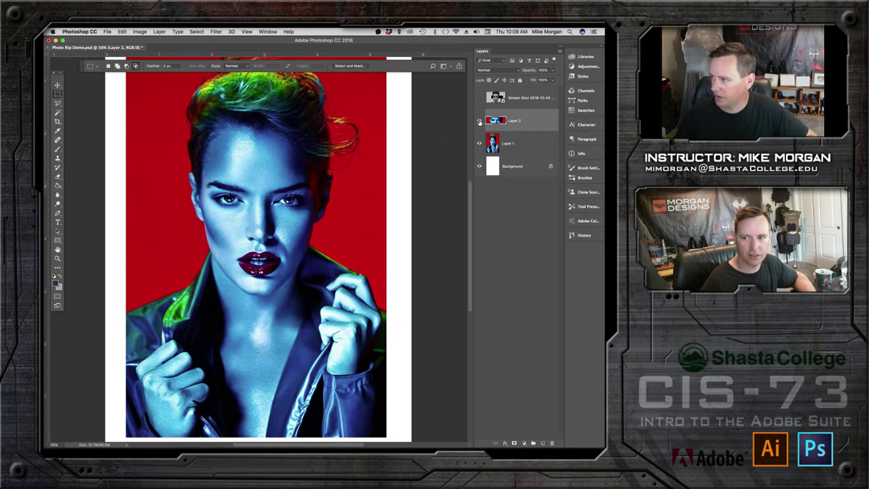
double_click(517, 121)
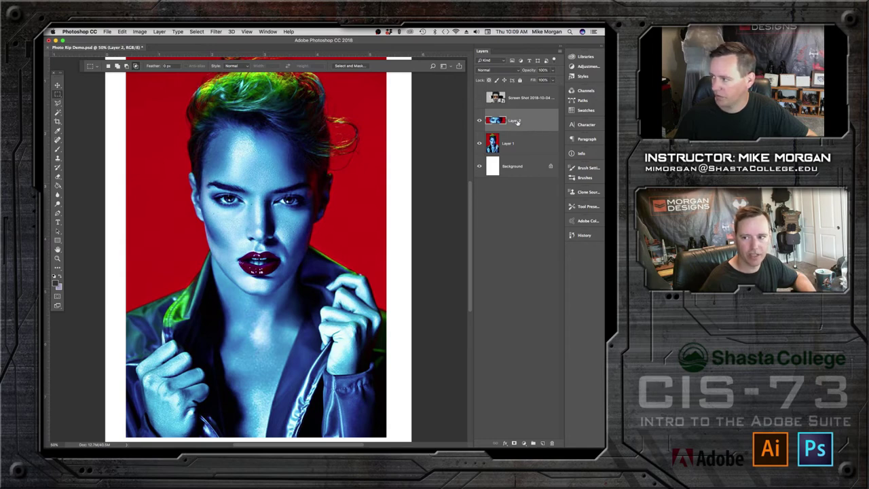
text(Grey)
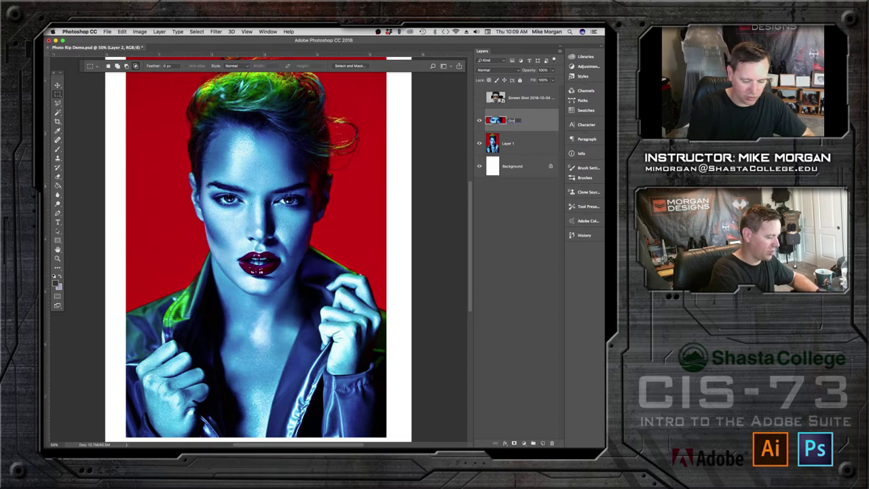
text( cyes)
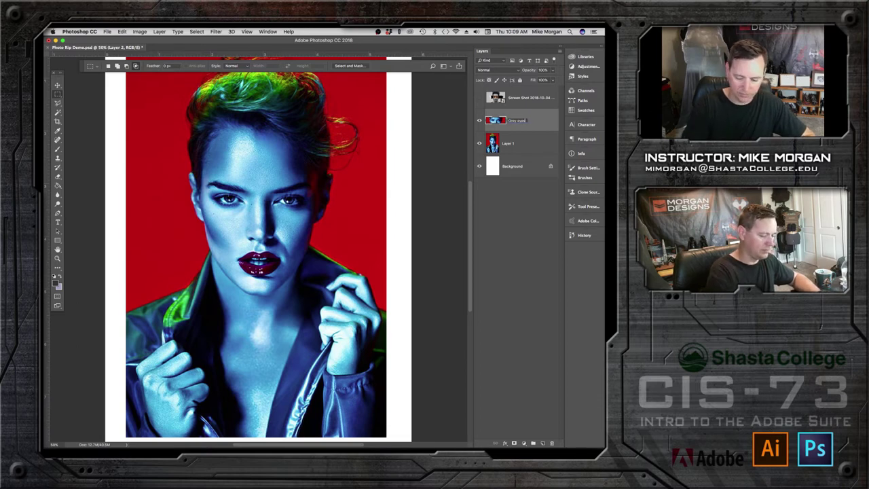
key(Return)
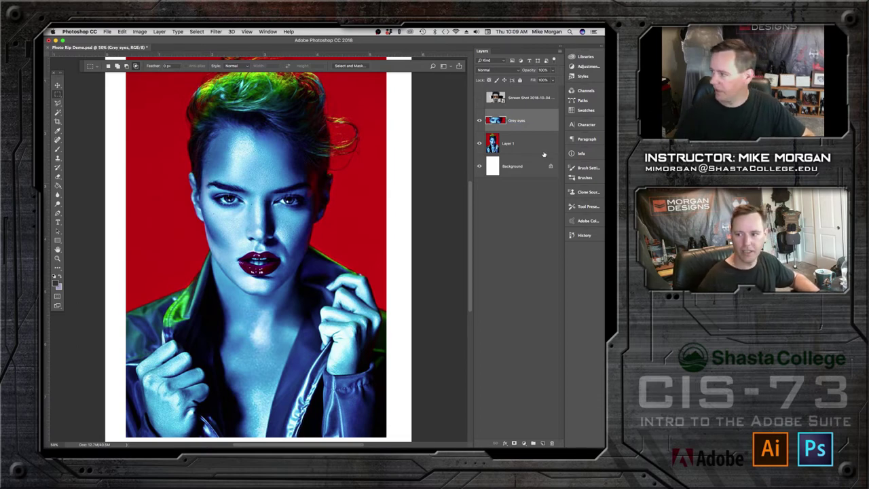
- Rename Layer 1 to 'Color Girl', select Grey eyes, and hide the portrait
click(479, 121)
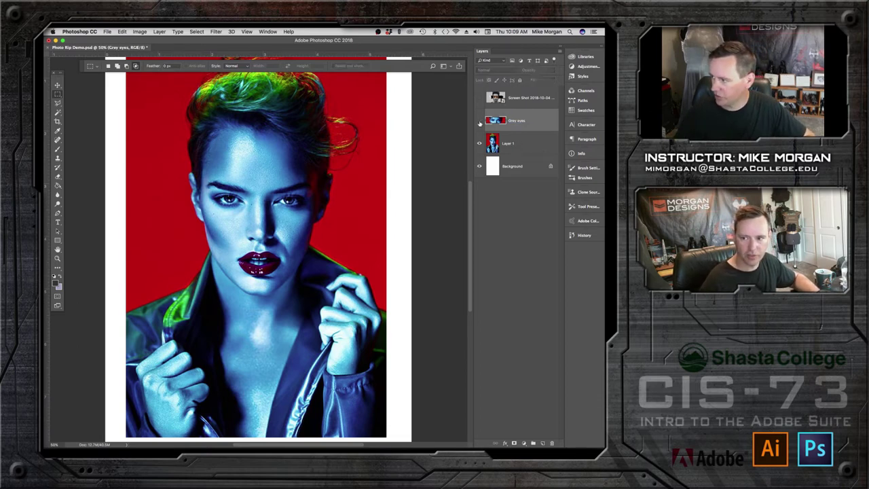
double_click(508, 144)
text(Gr)
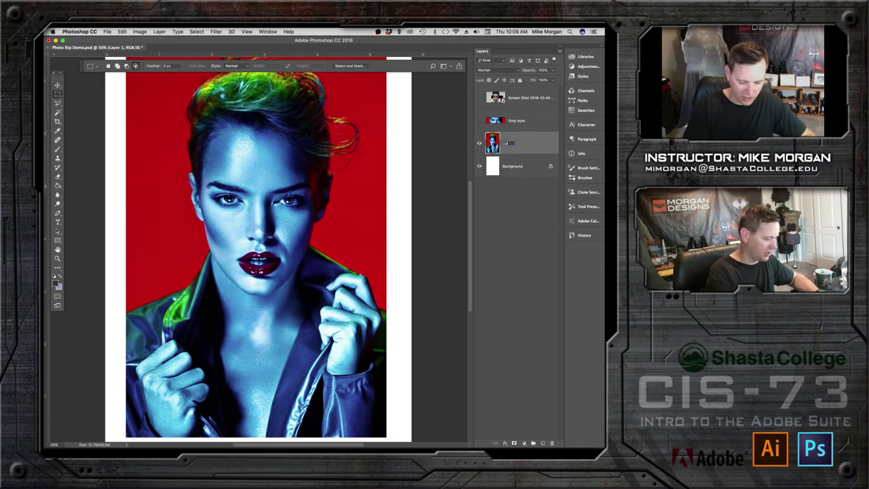
text(lor )
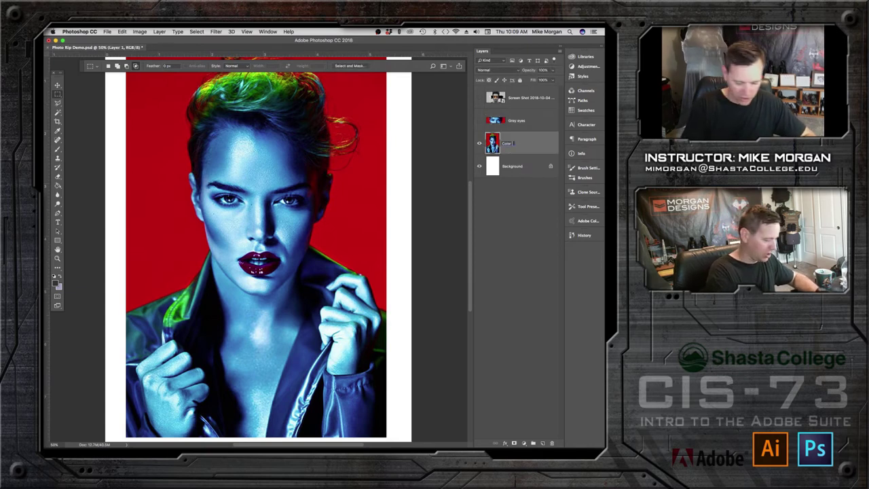
text(fill)
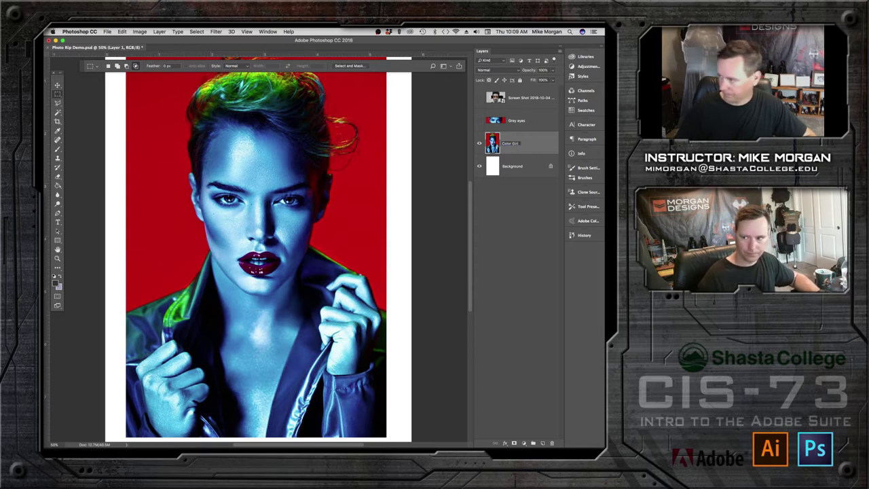
click(529, 143)
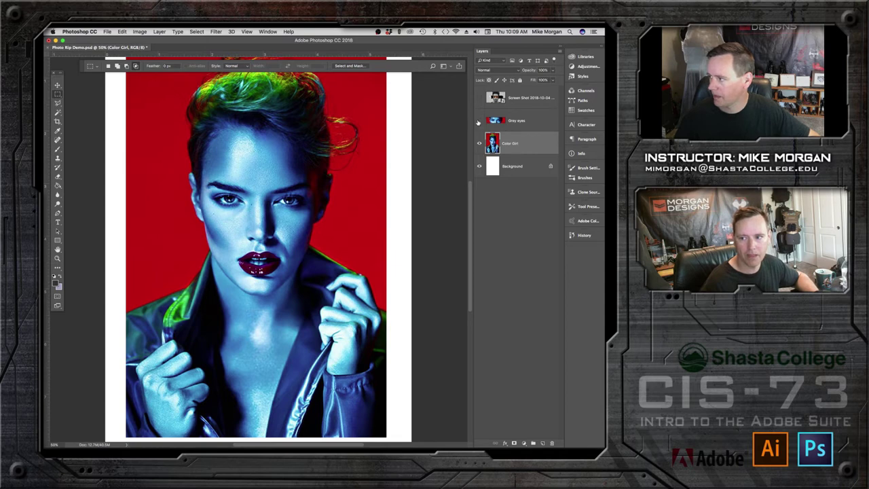
click(535, 121)
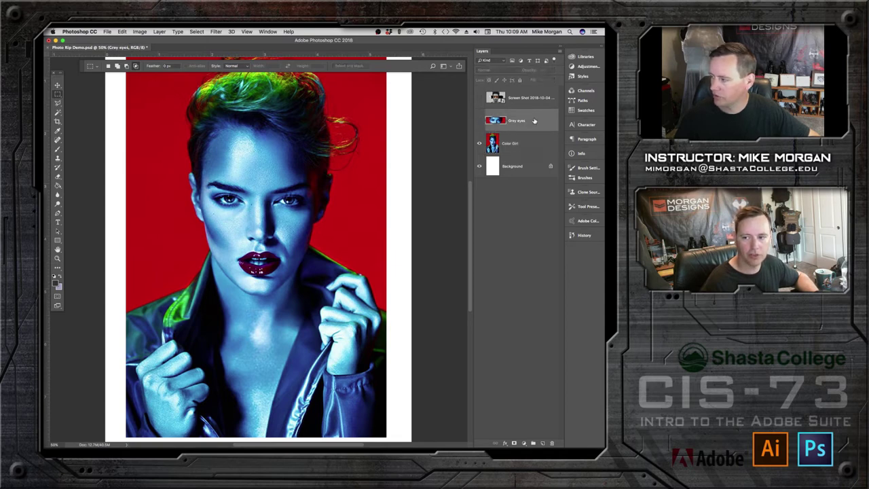
click(479, 144)
- Desaturate the Grey eyes strip with Image > Adjustments > Desaturate, then show Color Girl beneath
click(479, 121)
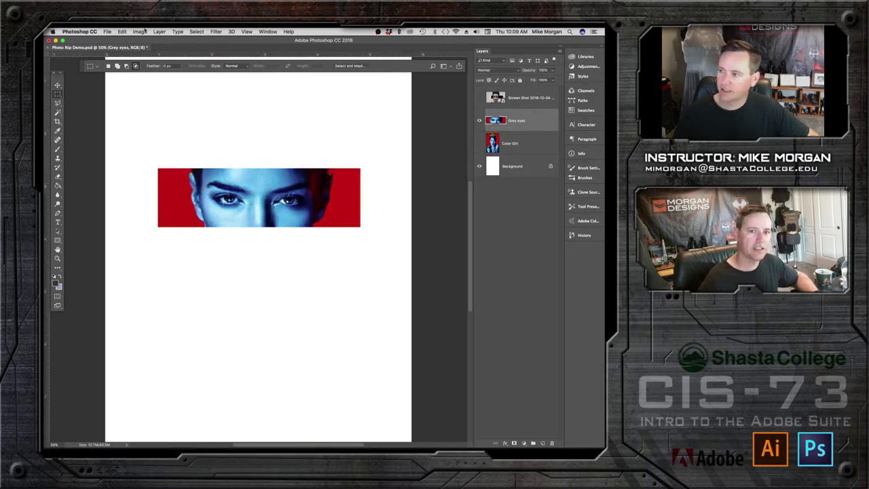
click(139, 31)
mouse_move(147, 51)
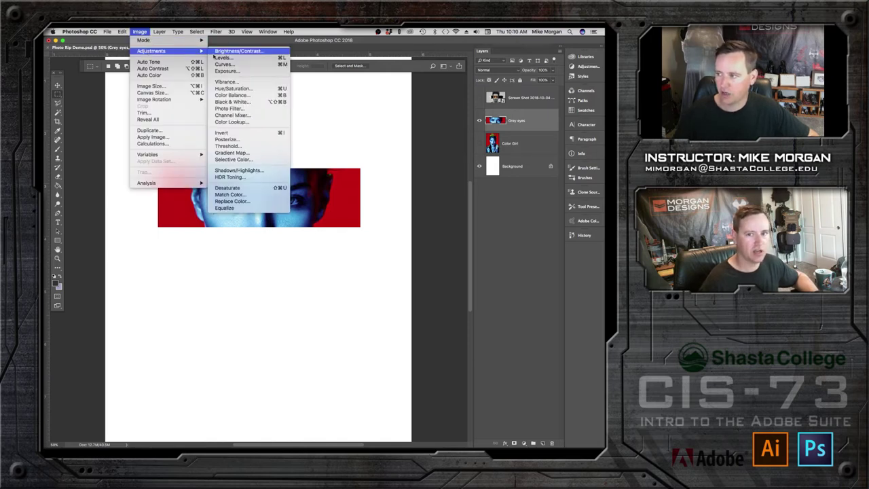
click(228, 188)
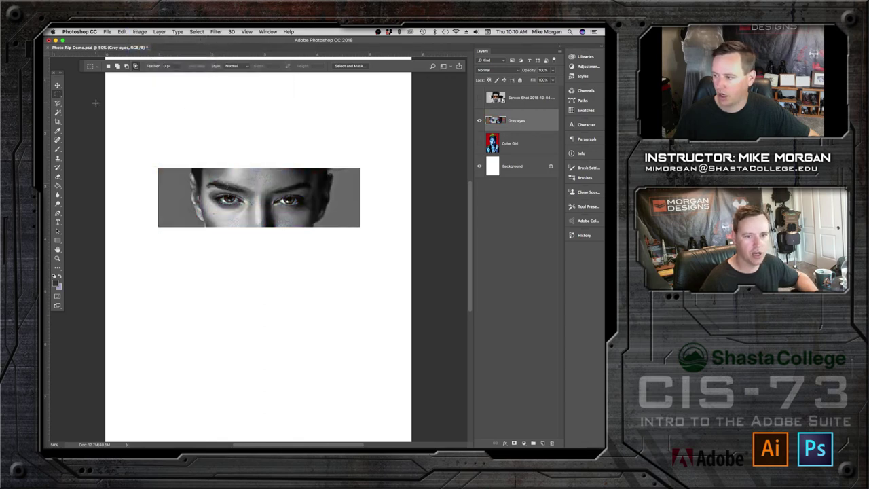
click(57, 86)
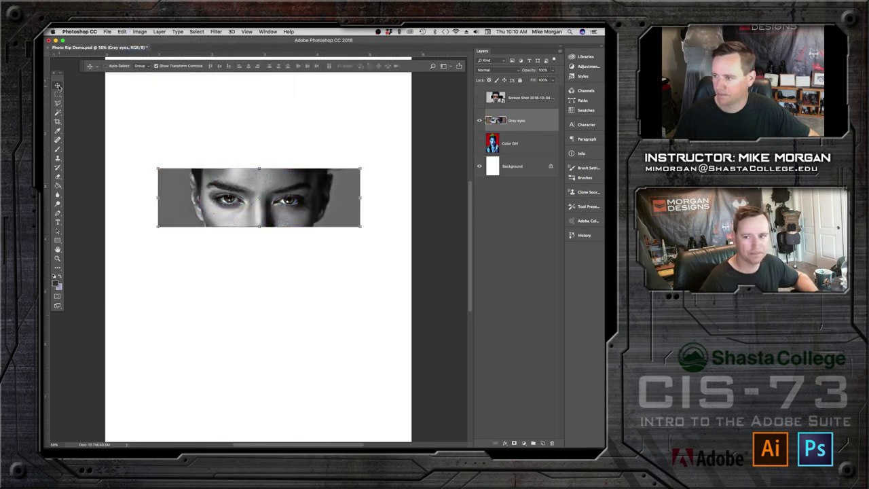
click(479, 143)
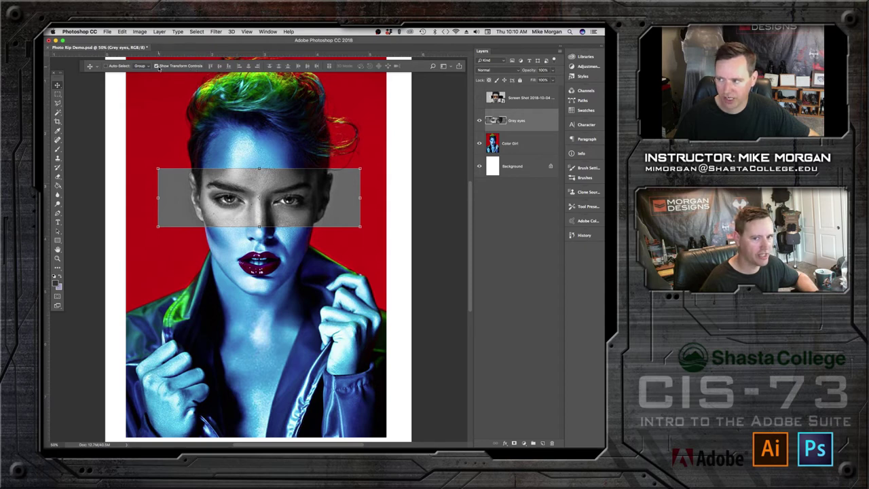
- Turn off transform controls and hide the Screen Shot reference after a quick comparison
click(156, 66)
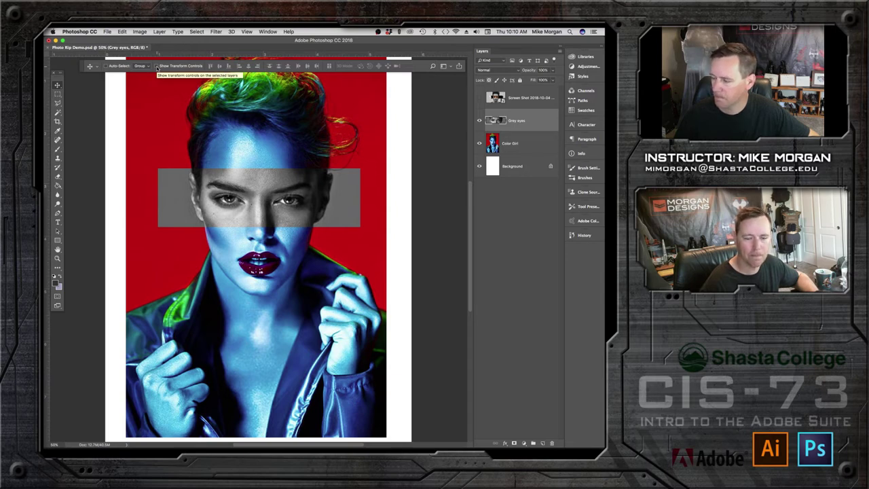
click(478, 99)
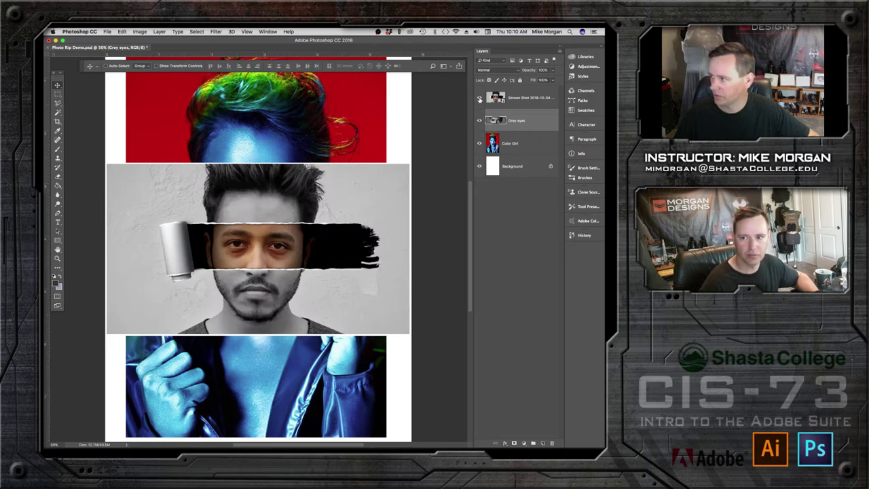
click(478, 99)
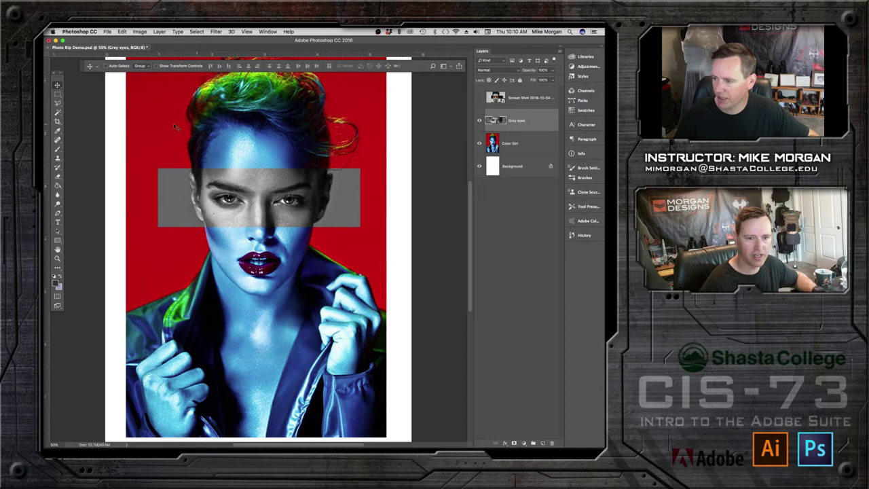
- Paint rough marks along the band's right edge with an 80 px textured brush
click(58, 148)
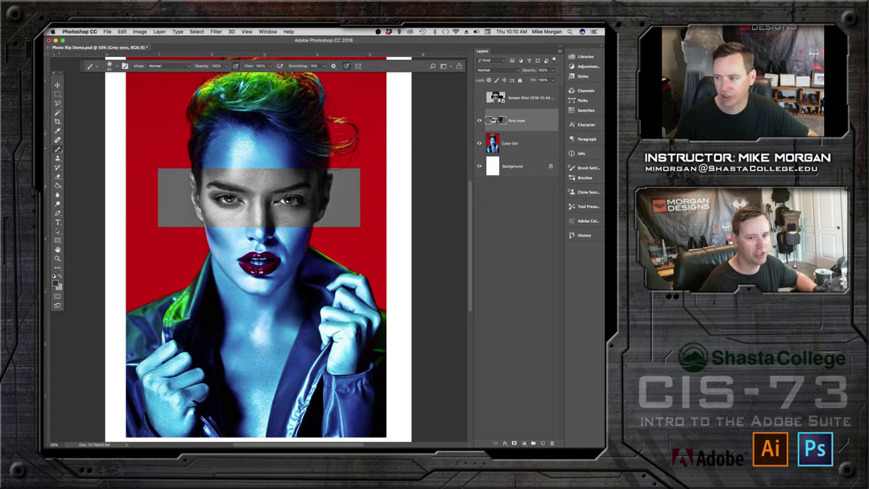
right_click(350, 199)
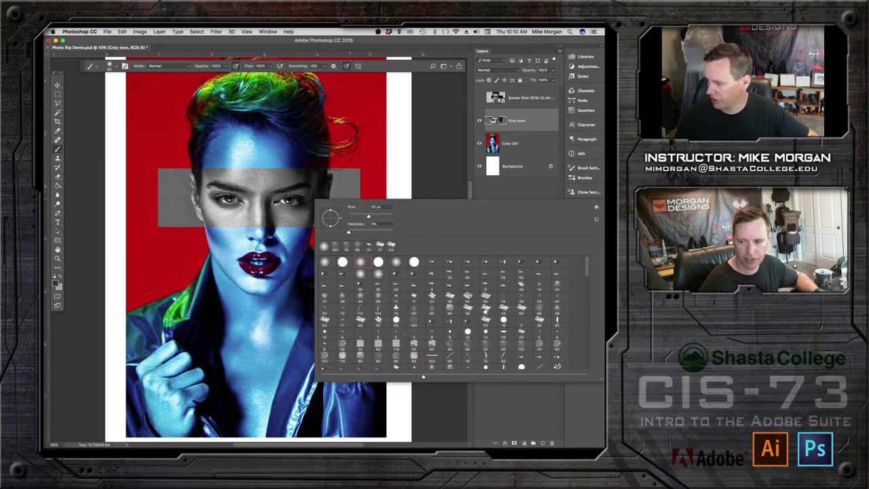
click(431, 261)
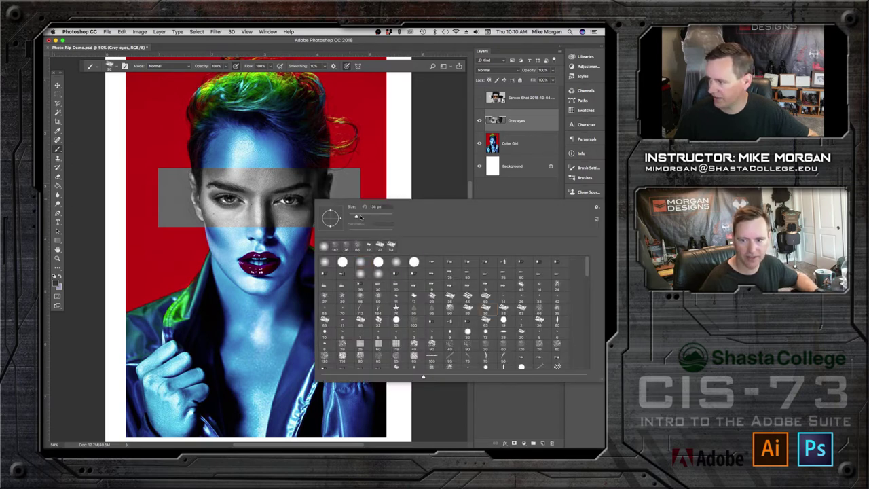
drag(359, 216, 364, 216)
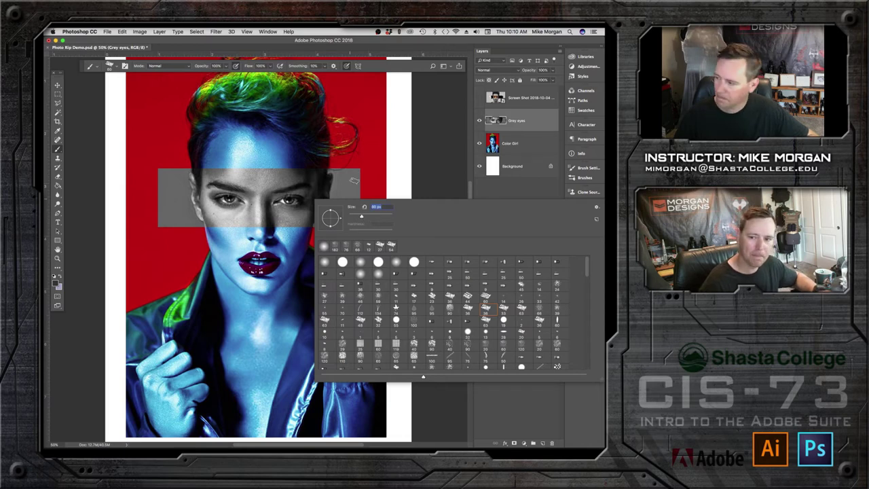
click(353, 181)
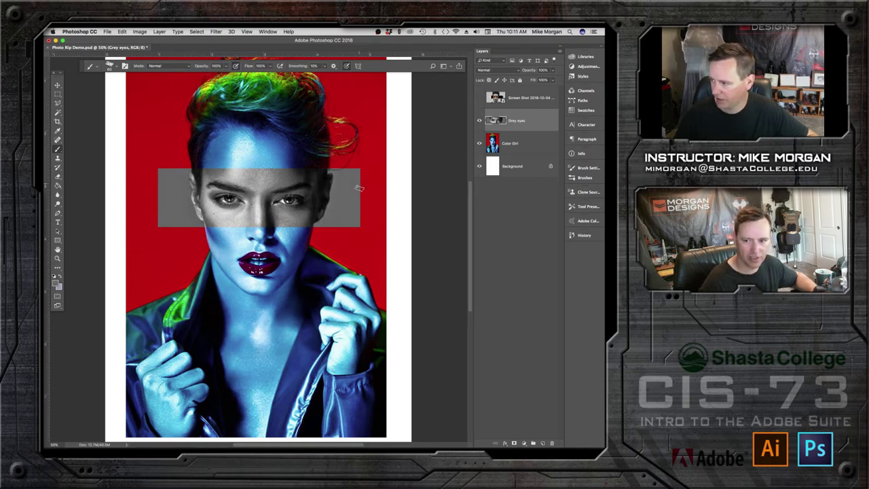
mouse_move(358, 189)
mouse_down()
mouse_move(359, 215)
mouse_move(361, 204)
mouse_up()
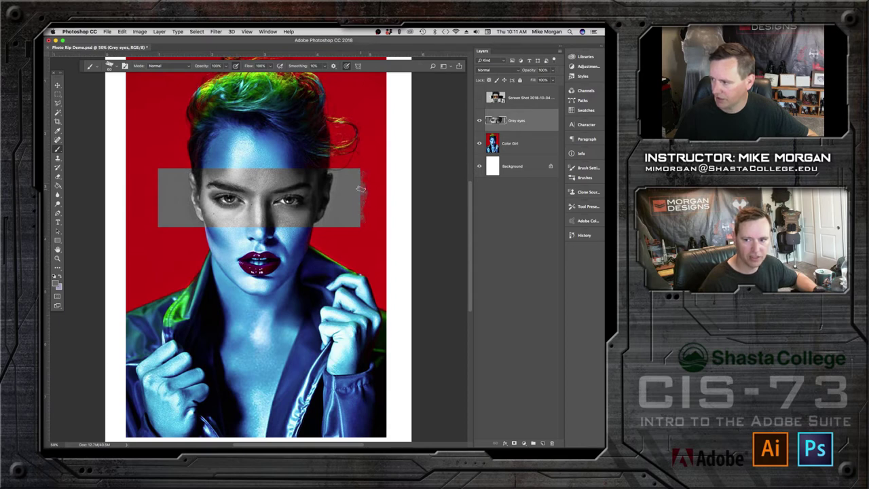
- Paint a ragged extension at the band's top-right corner with a 36 px brush
right_click(363, 178)
drag(361, 206, 356, 205)
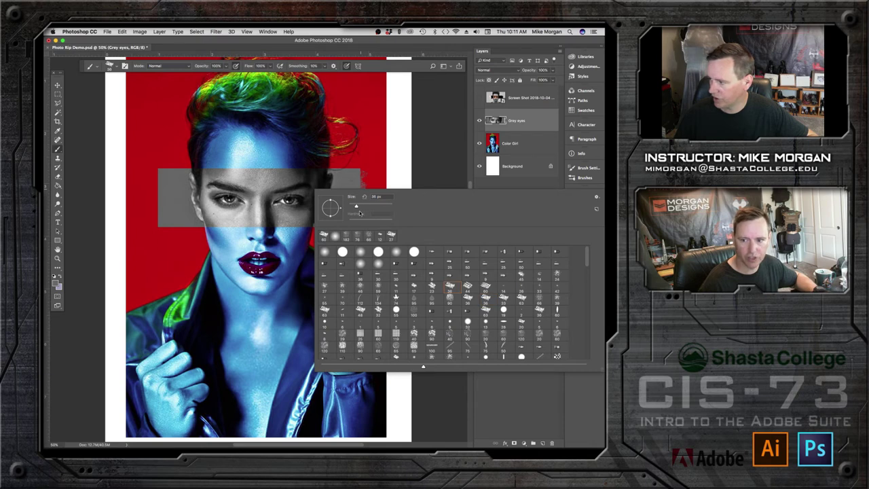
click(361, 178)
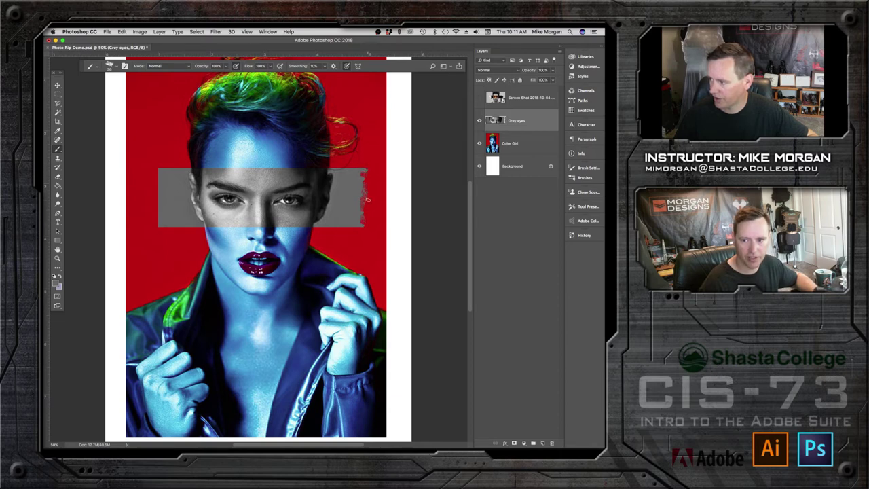
drag(357, 170, 371, 171)
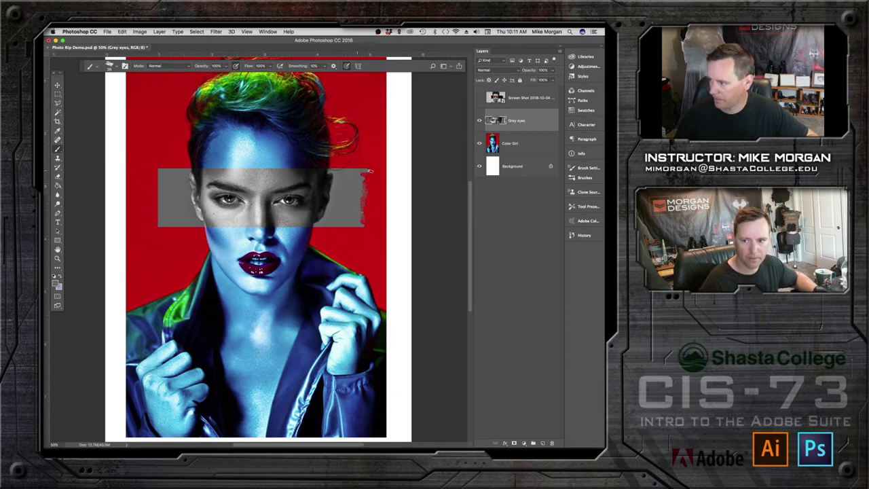
- Try other textured brush tips, settling on the 66 px spatter brush
right_click(363, 195)
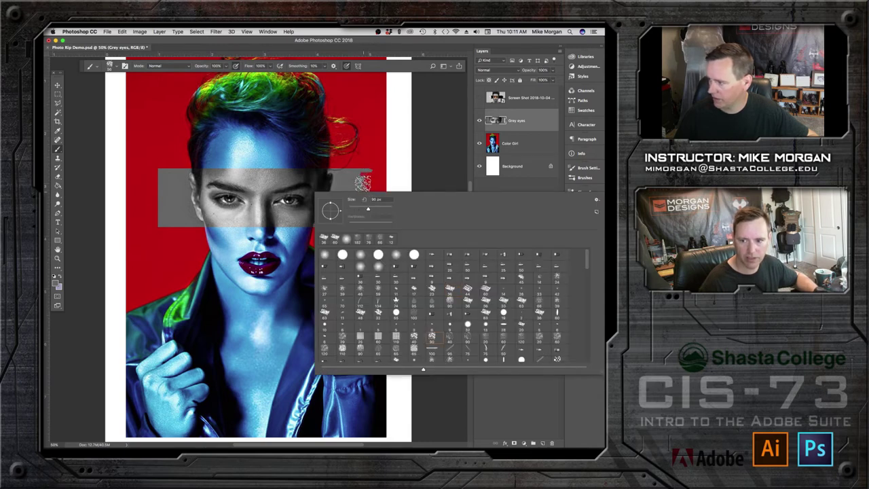
click(363, 183)
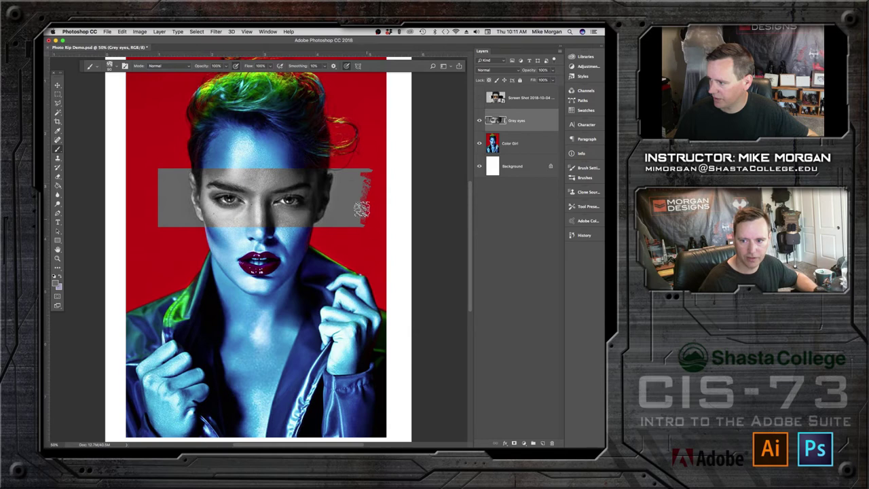
right_click(361, 202)
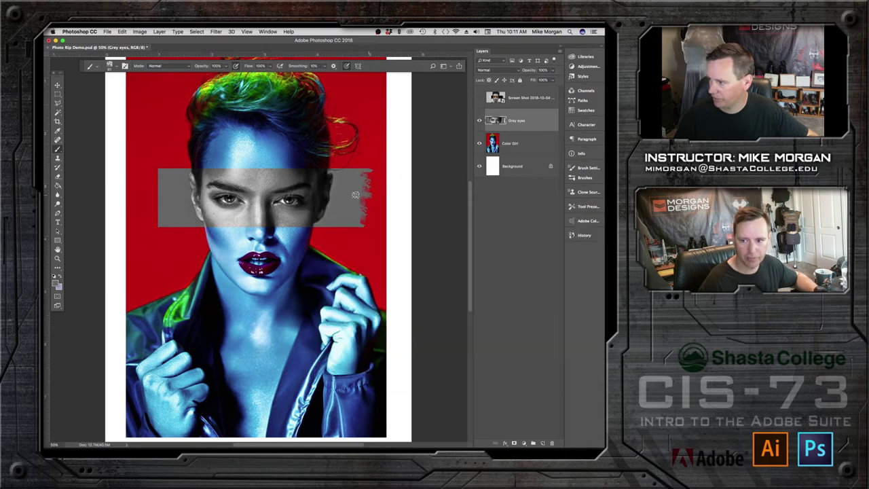
click(368, 195)
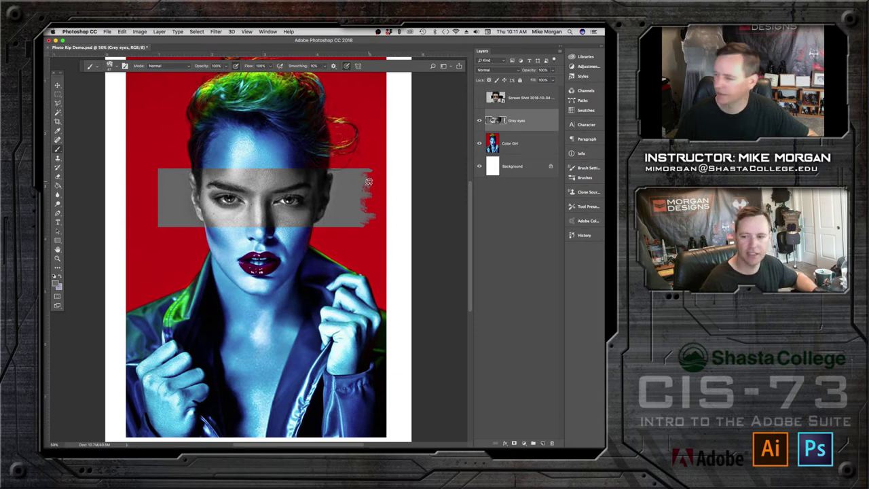
right_click(315, 183)
click(539, 290)
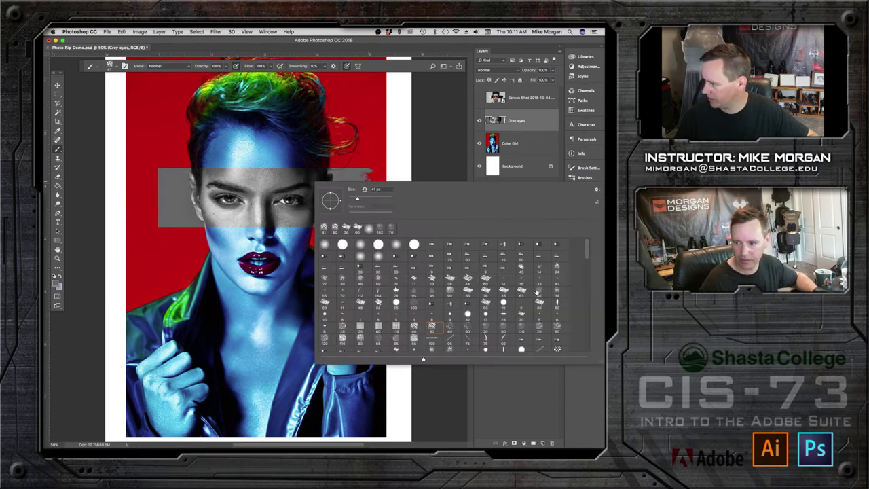
click(367, 176)
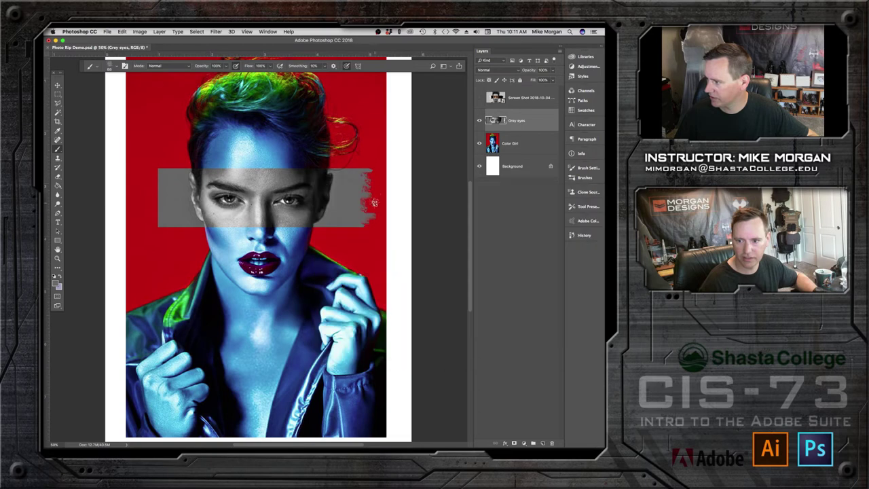
right_click(366, 206)
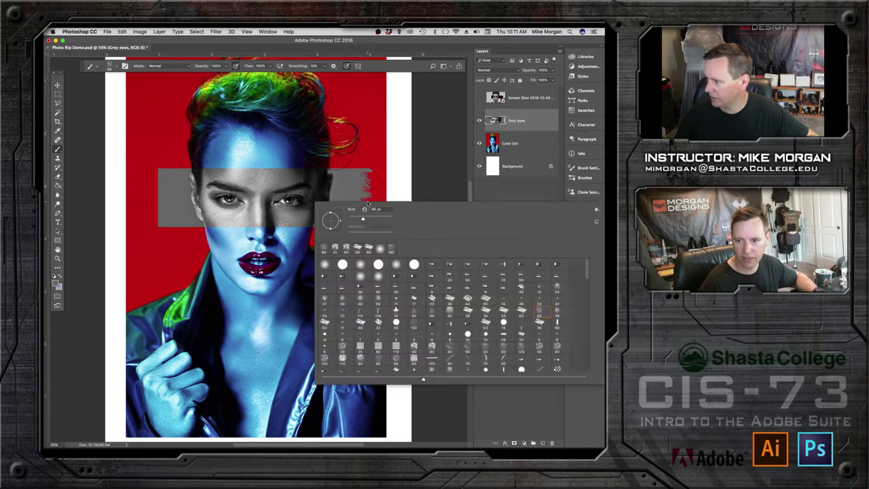
click(370, 185)
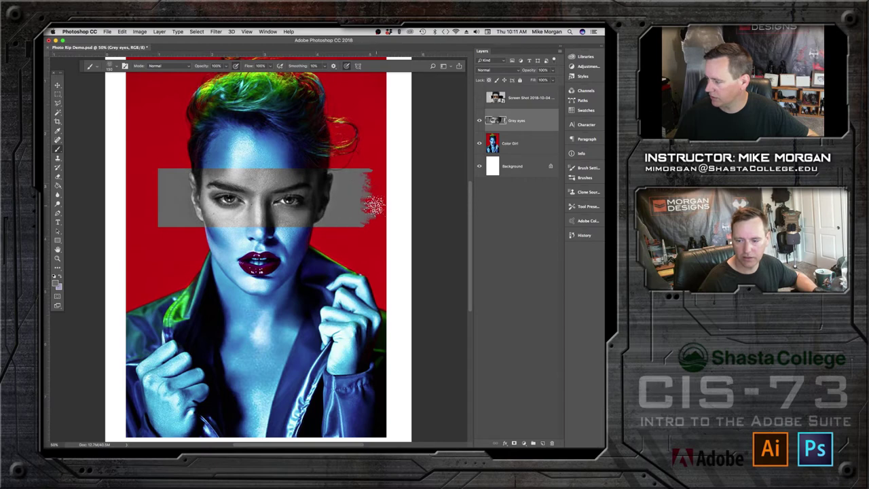
right_click(364, 188)
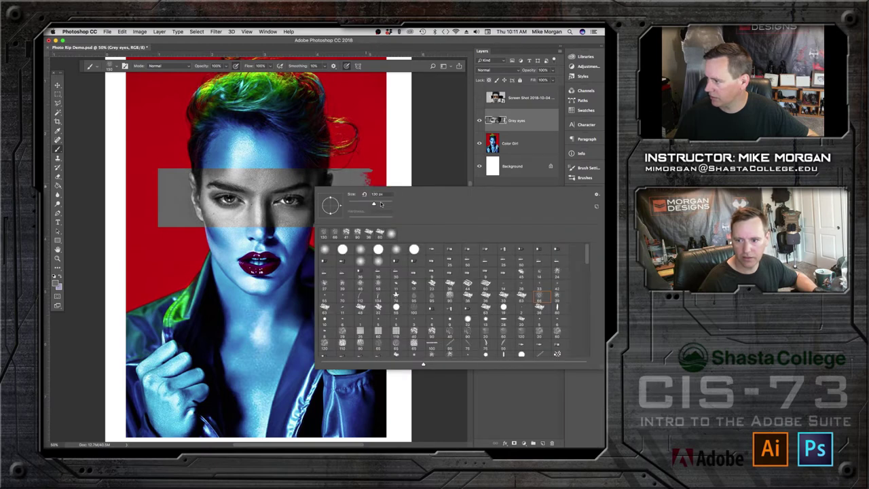
click(367, 182)
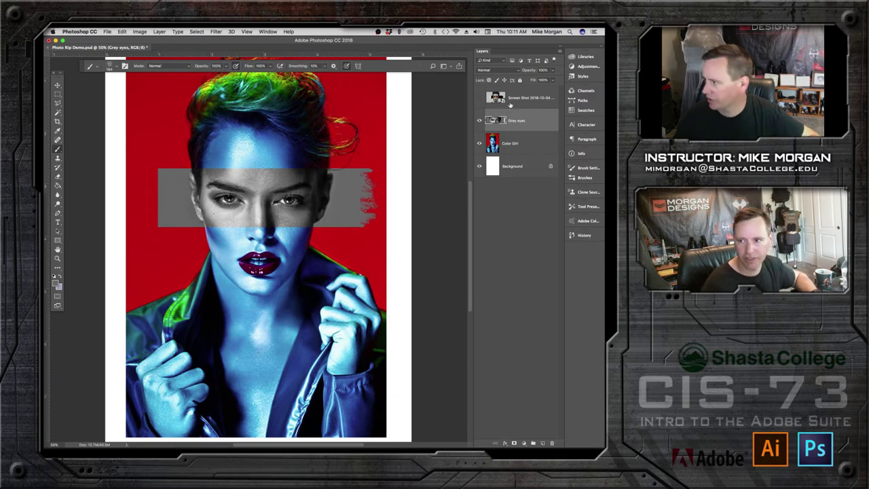
click(478, 98)
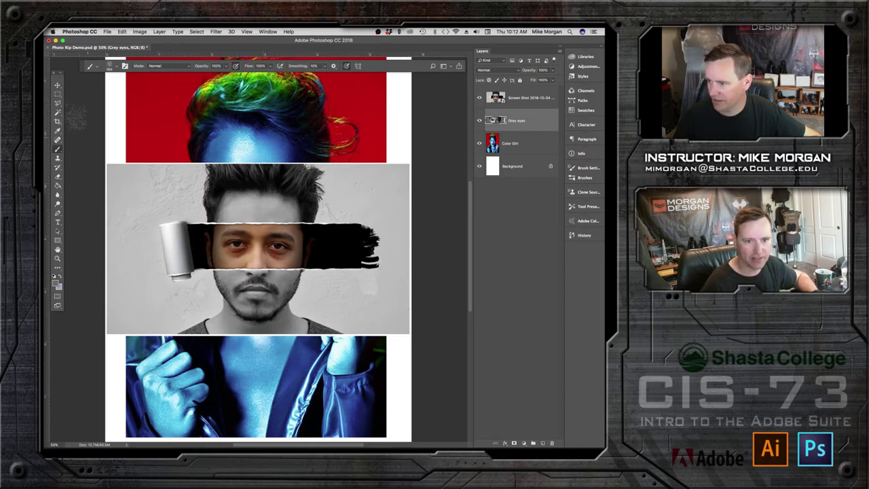
drag(169, 252, 177, 268)
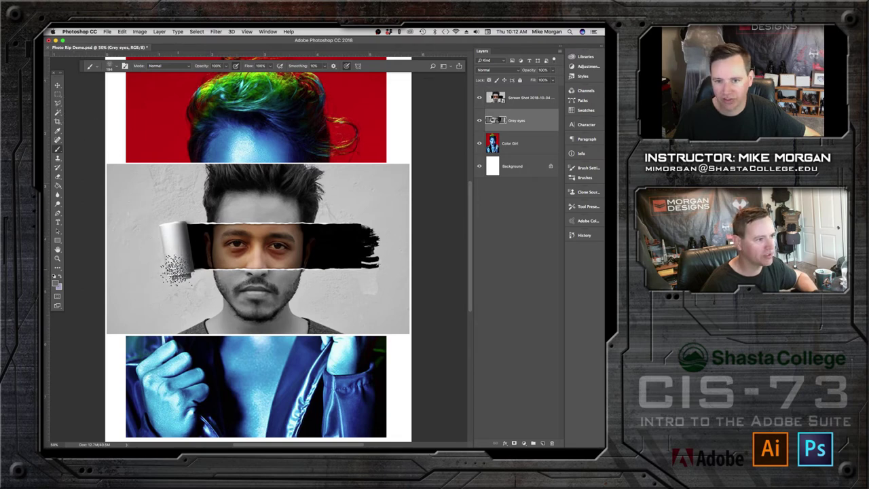
key(super+alt+z)
key(super+alt+z)
click(524, 231)
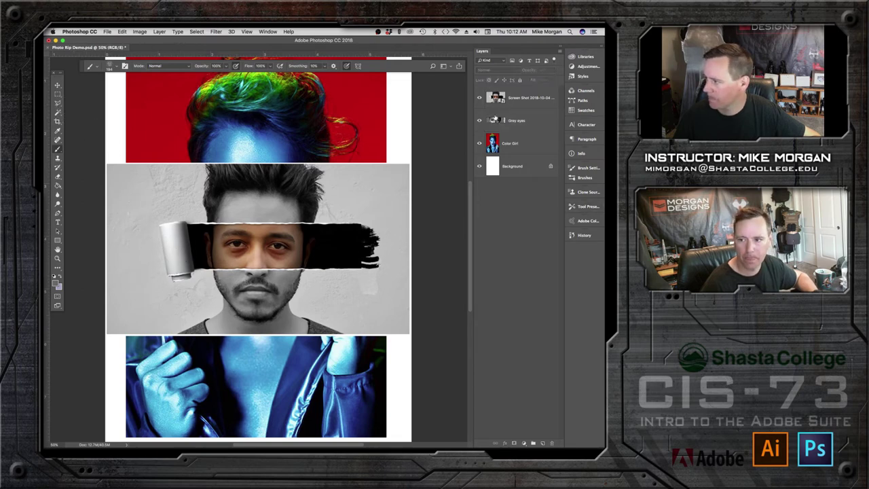
click(479, 98)
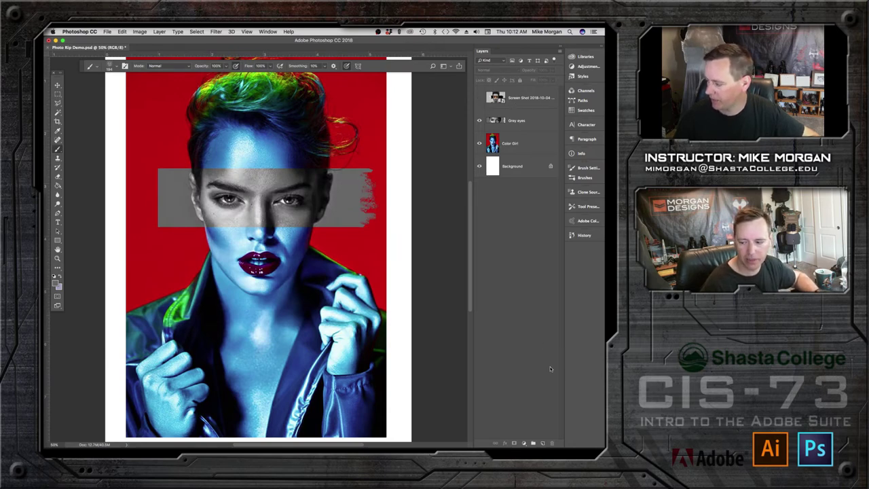
- Add a new layer below Screen Shot and marquee a narrow rectangle at the band's left end
click(543, 443)
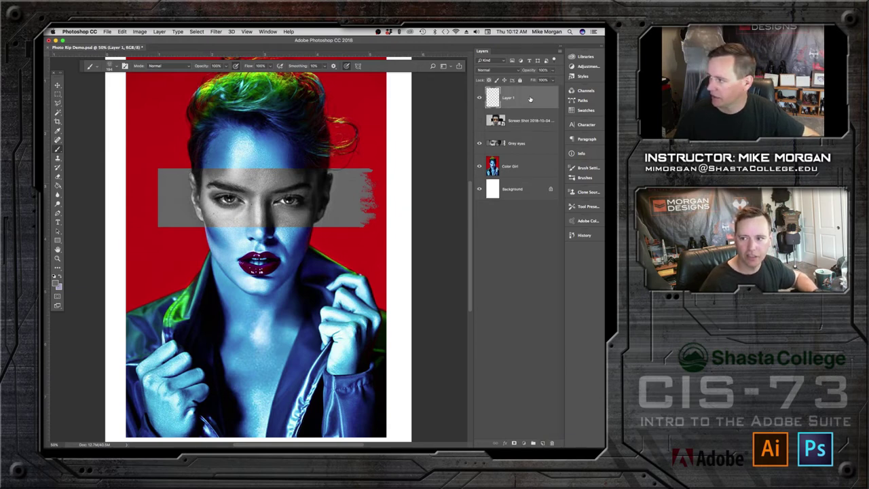
drag(530, 99, 523, 125)
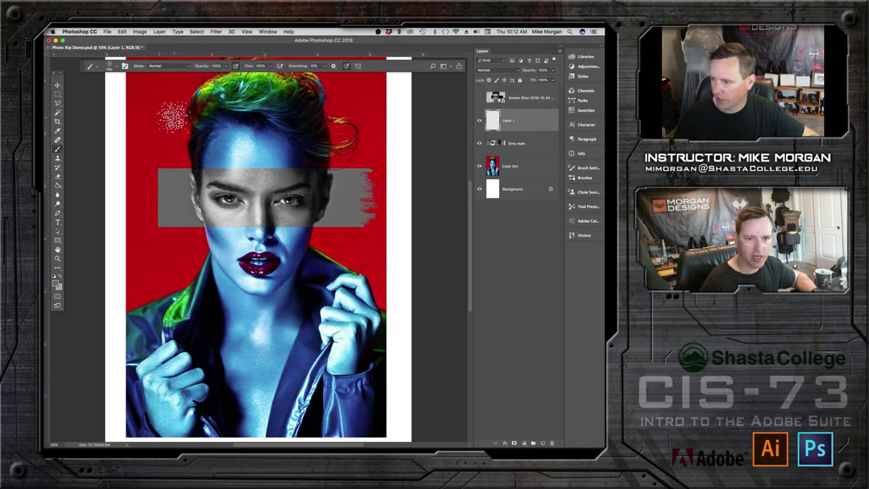
click(58, 97)
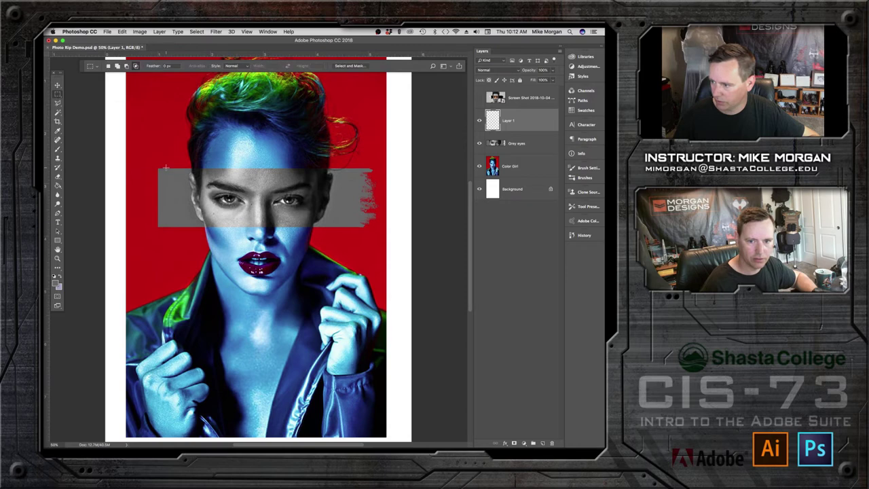
drag(167, 169, 140, 226)
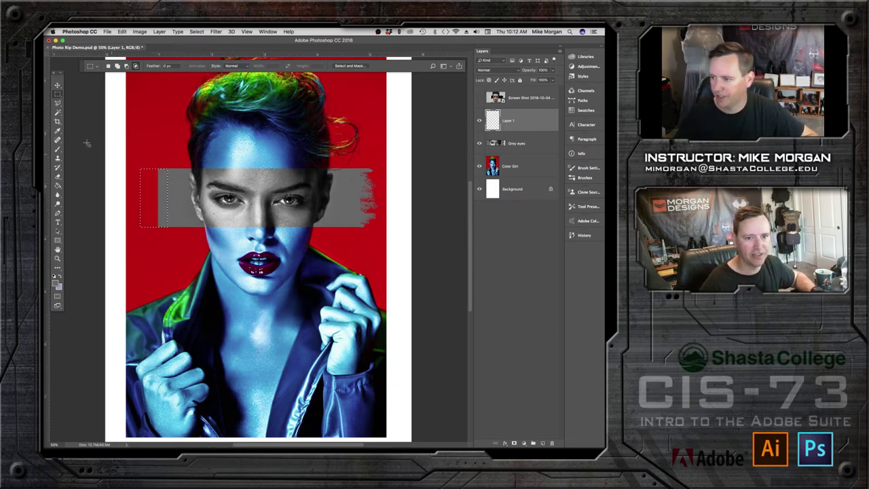
- Fill the rectangle with grey, then set the brush to Soft Round at 0% hardness
click(57, 185)
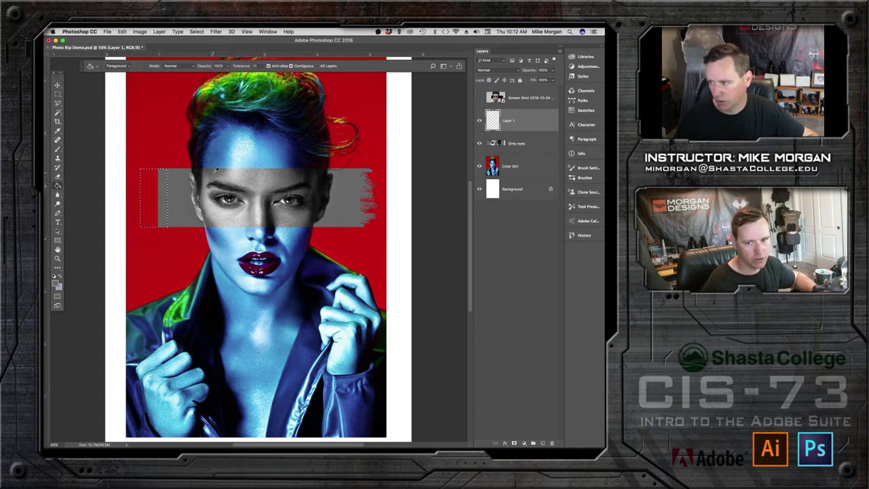
click(156, 196)
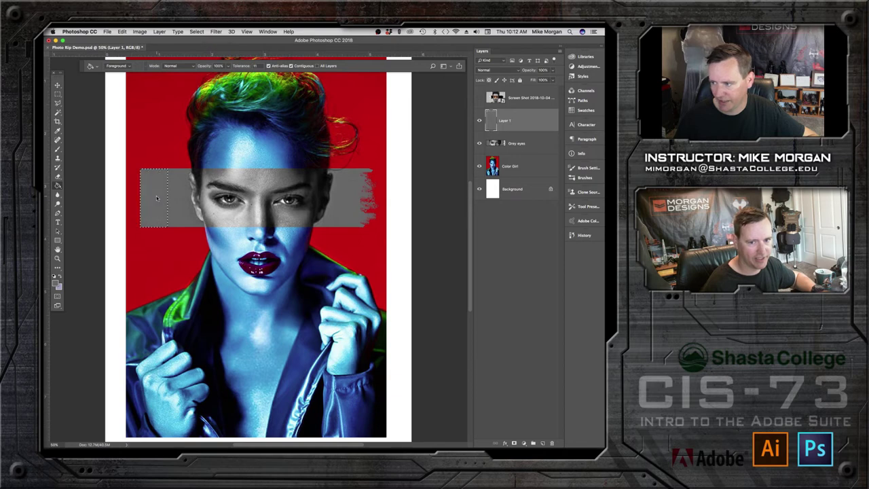
click(58, 149)
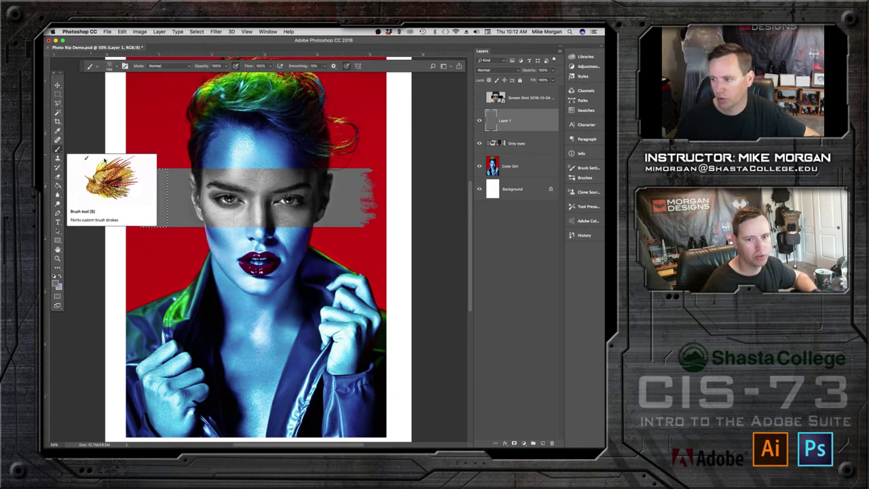
right_click(182, 189)
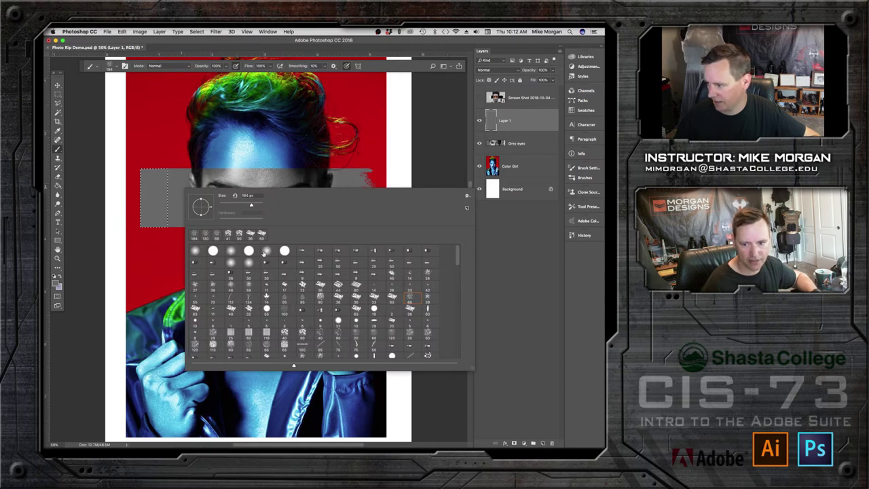
click(230, 251)
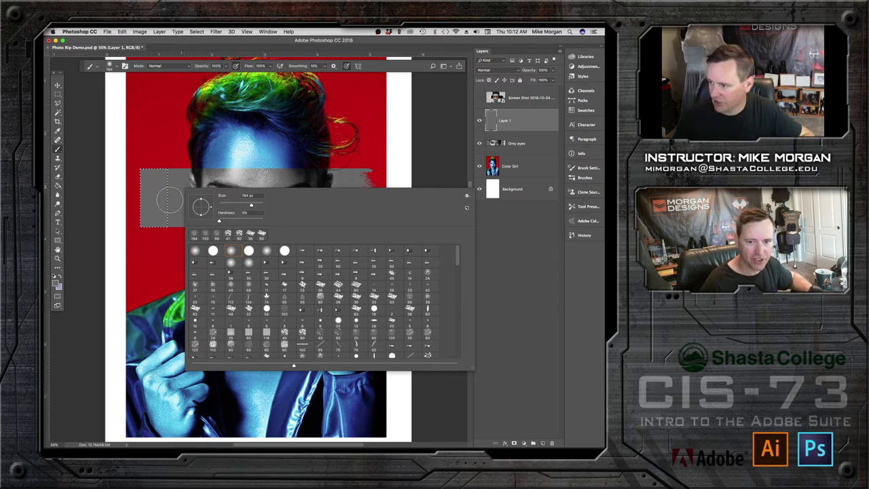
click(220, 175)
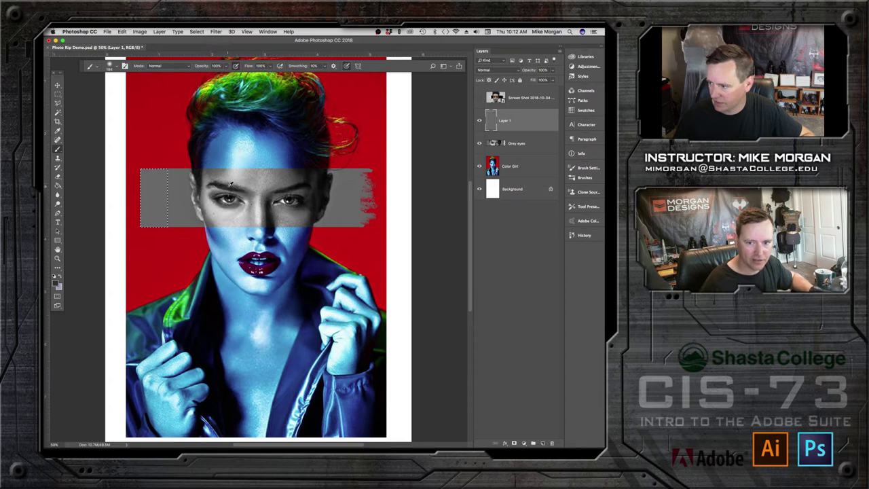
- Paint soft shading into the left strip, then swap colours and paint a darker stroke down it
mouse_move(249, 185)
mouse_down()
mouse_move(266, 188)
mouse_move(238, 191)
mouse_up()
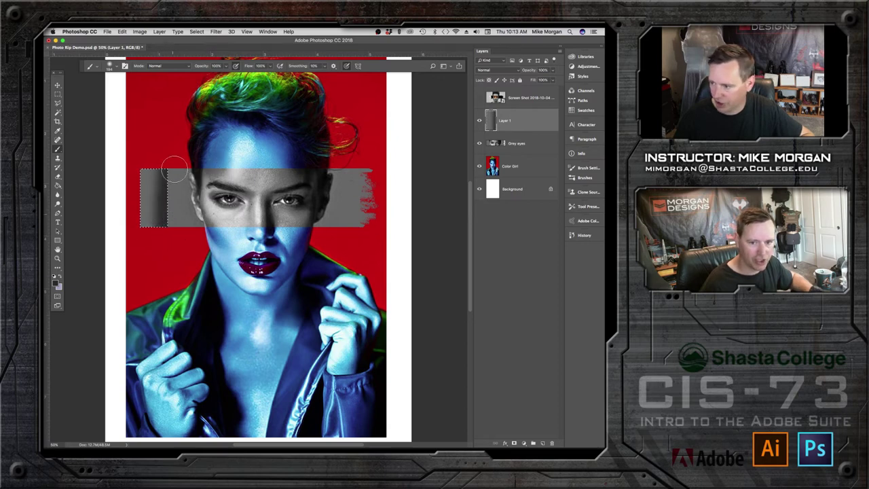
click(234, 176)
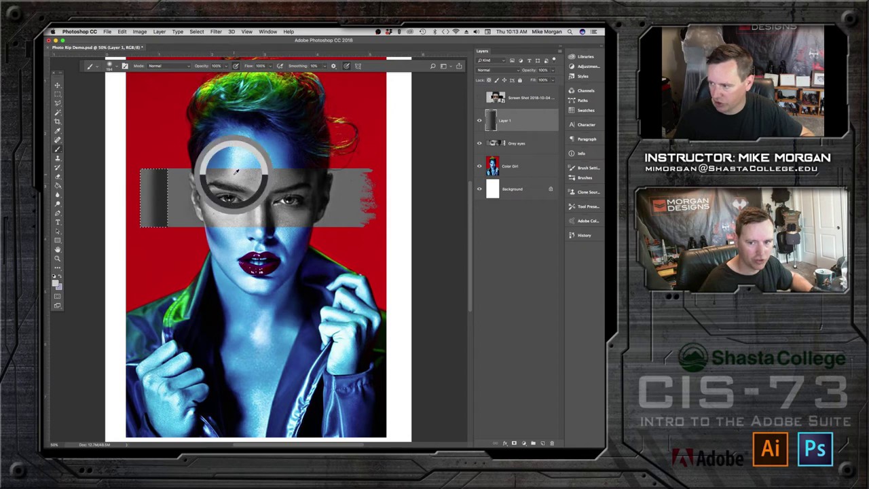
right_click(189, 201)
click(243, 218)
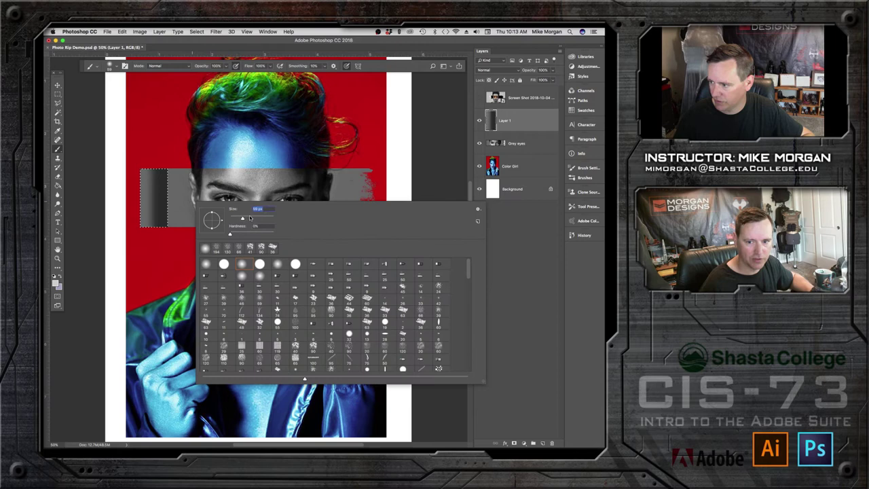
click(152, 231)
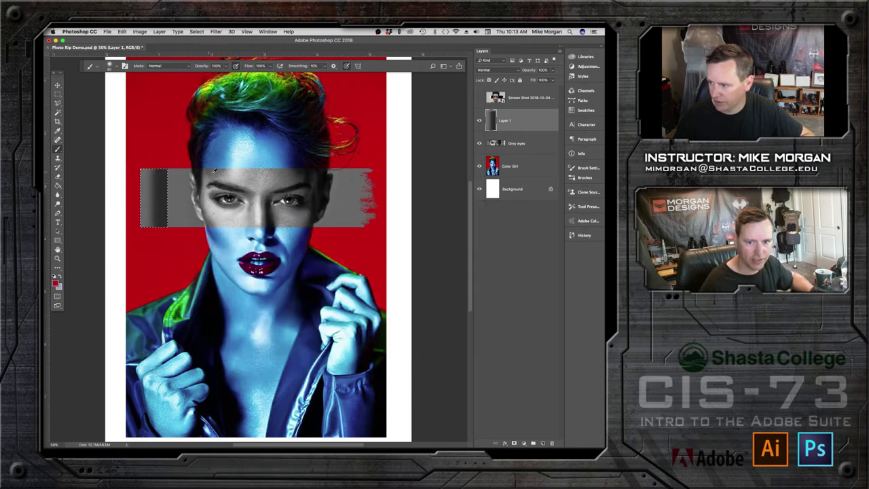
key(x)
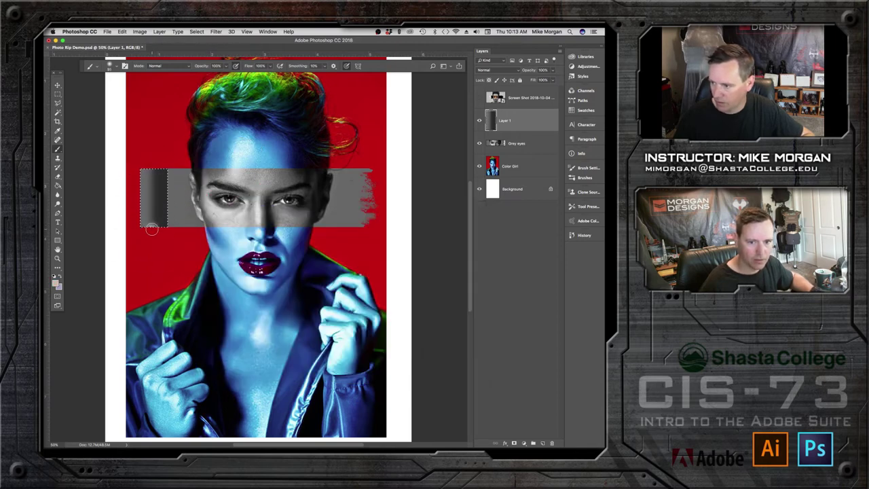
drag(153, 164, 153, 230)
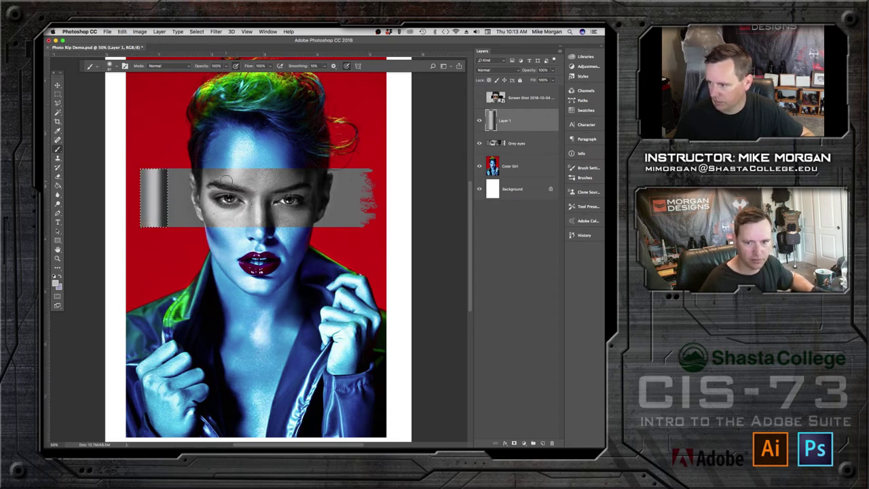
- Adjust the brush size to refine the dark and light bands of the paper curl
right_click(160, 231)
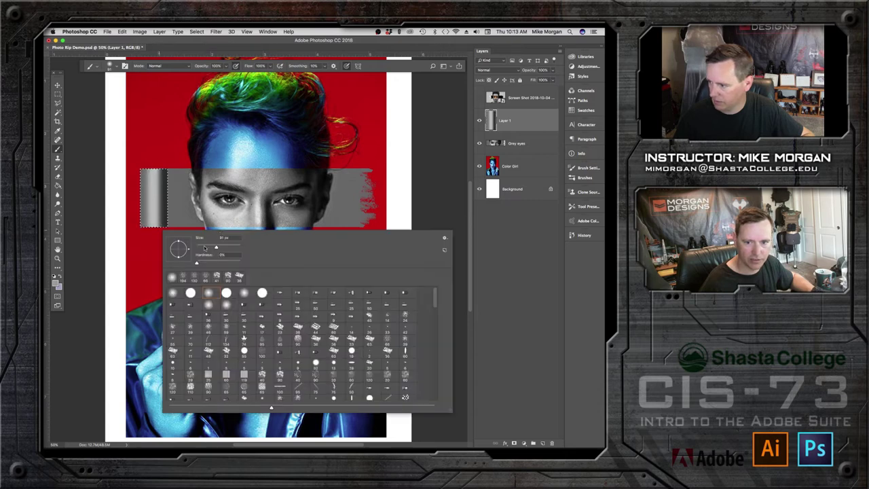
key(Return)
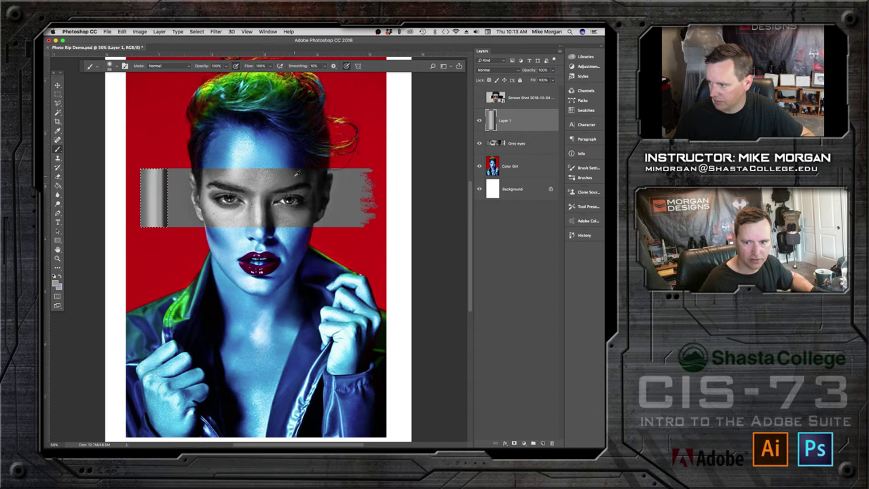
right_click(241, 191)
click(294, 205)
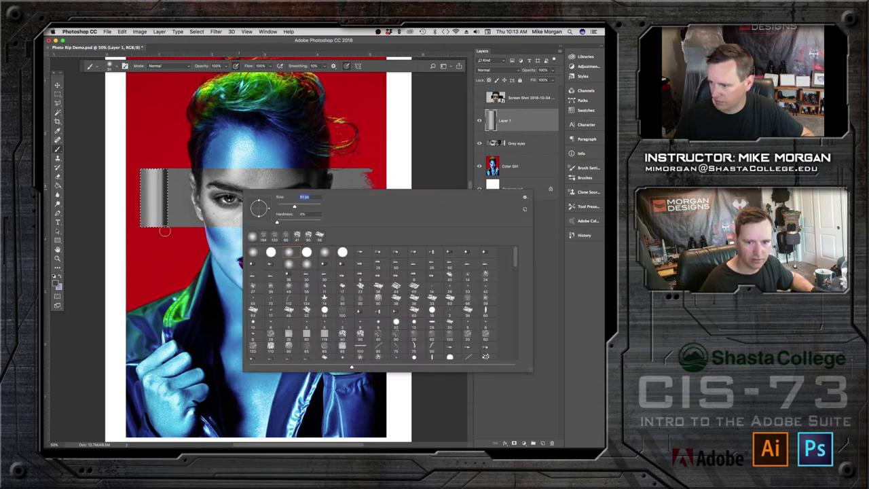
click(164, 231)
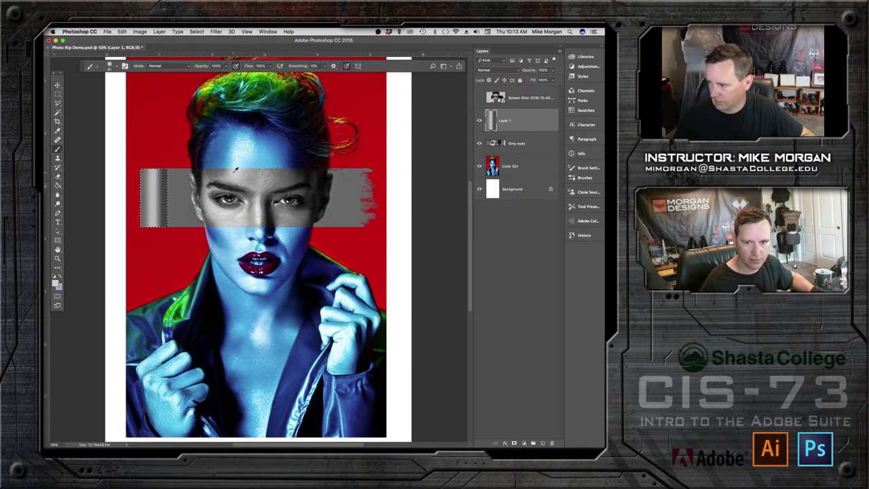
right_click(187, 224)
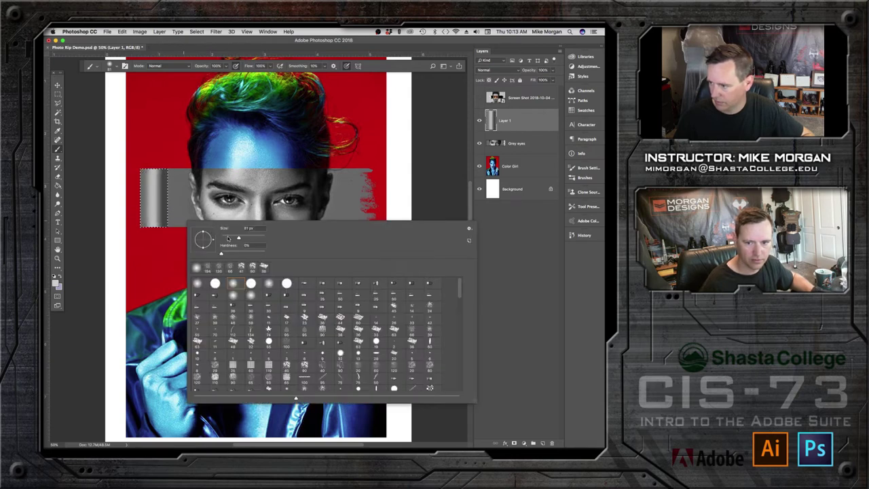
click(167, 228)
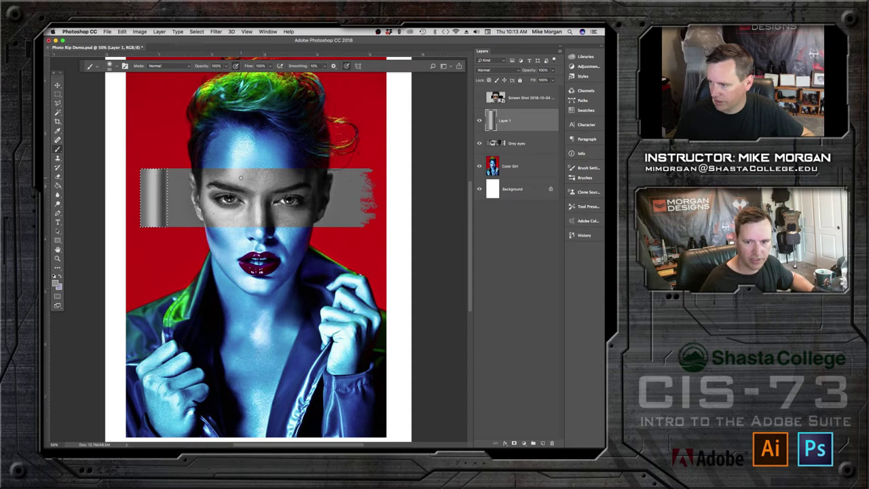
right_click(204, 224)
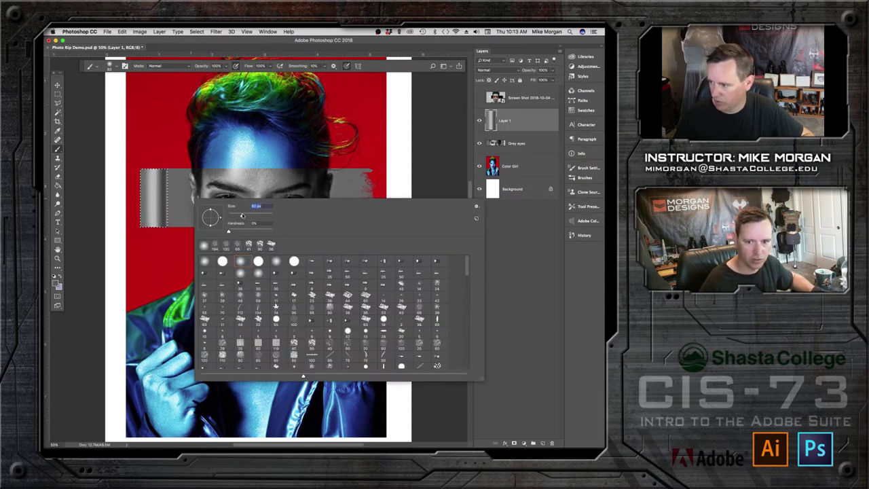
key(Return)
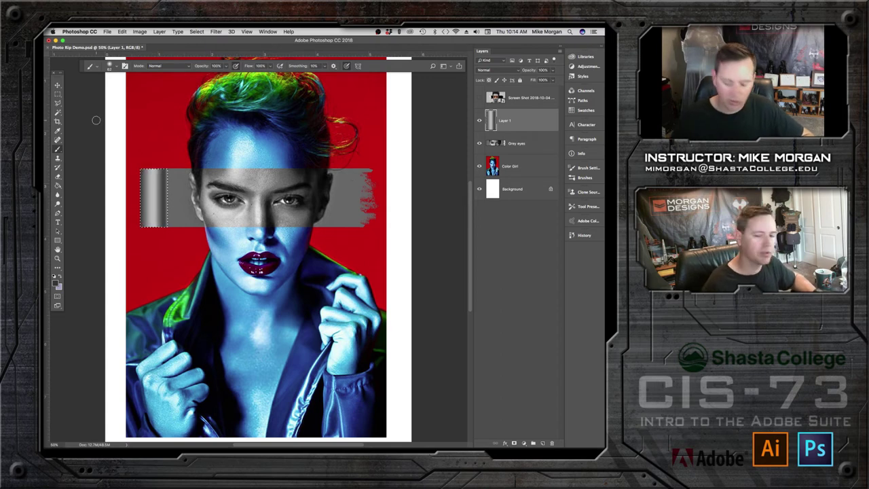
- Deselect, then rotate the paper roll about 8.5° and scale it to about 106%
click(196, 32)
click(204, 46)
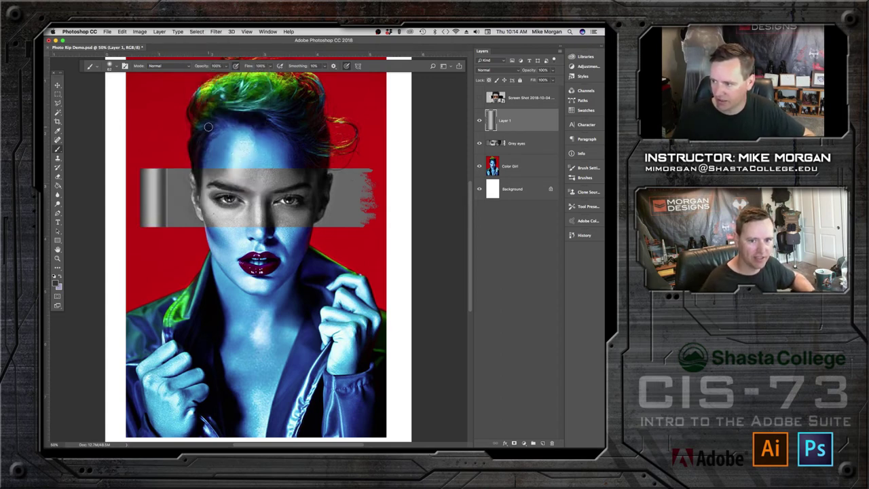
click(58, 85)
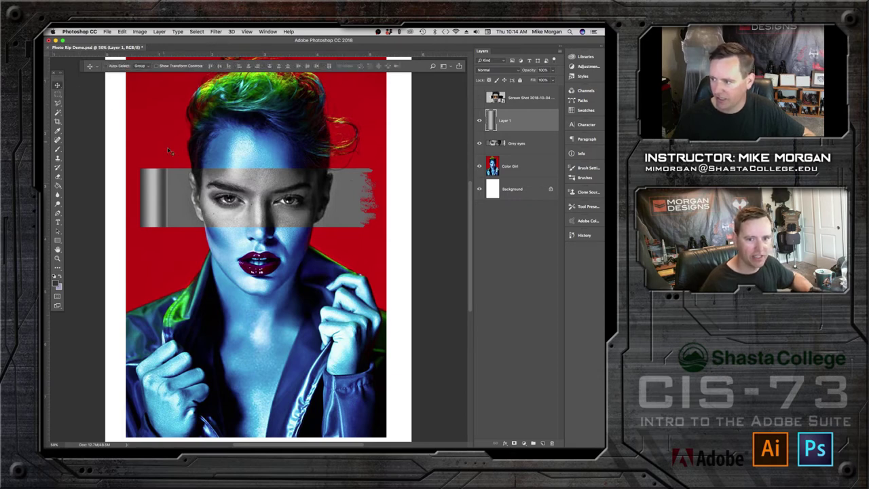
click(156, 66)
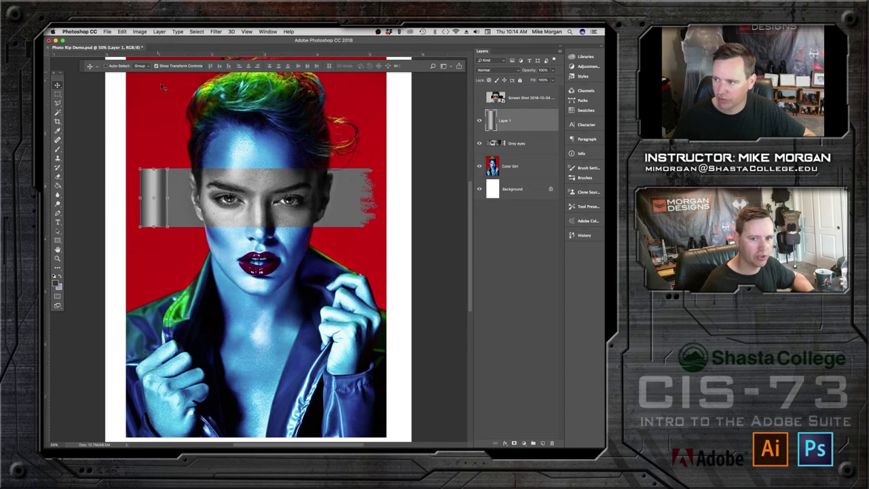
drag(173, 164, 167, 159)
drag(172, 224, 175, 228)
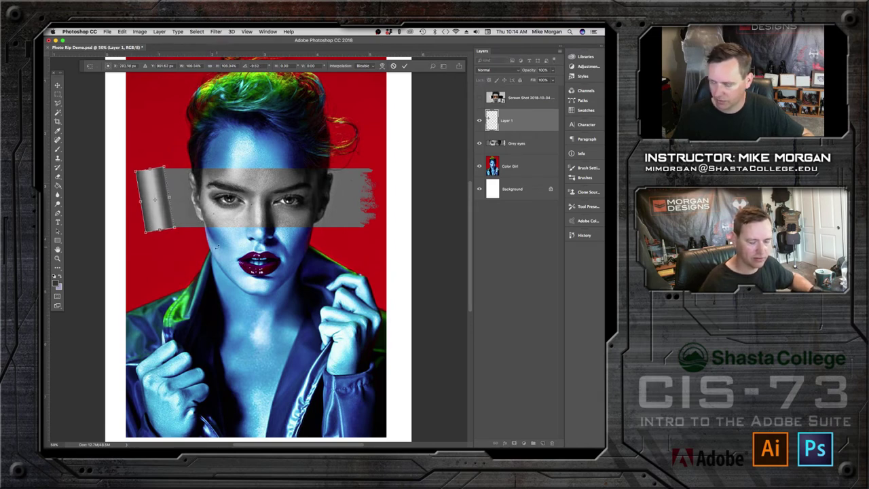
key(Return)
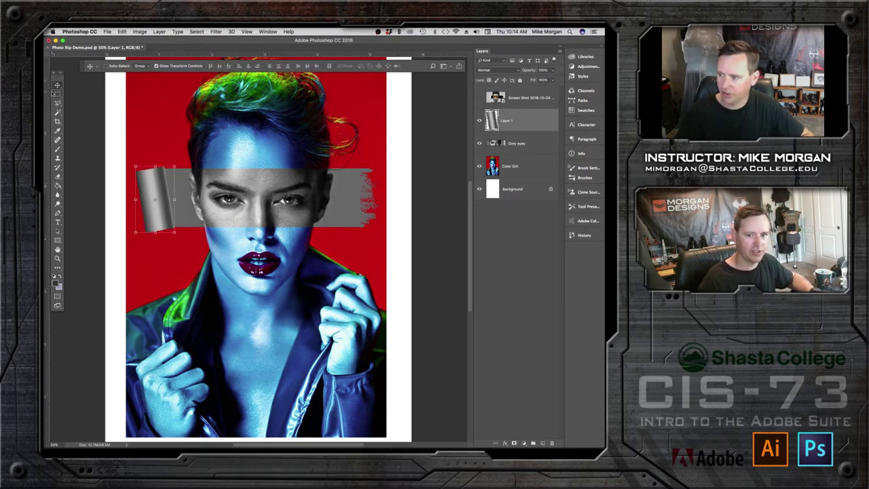
click(157, 66)
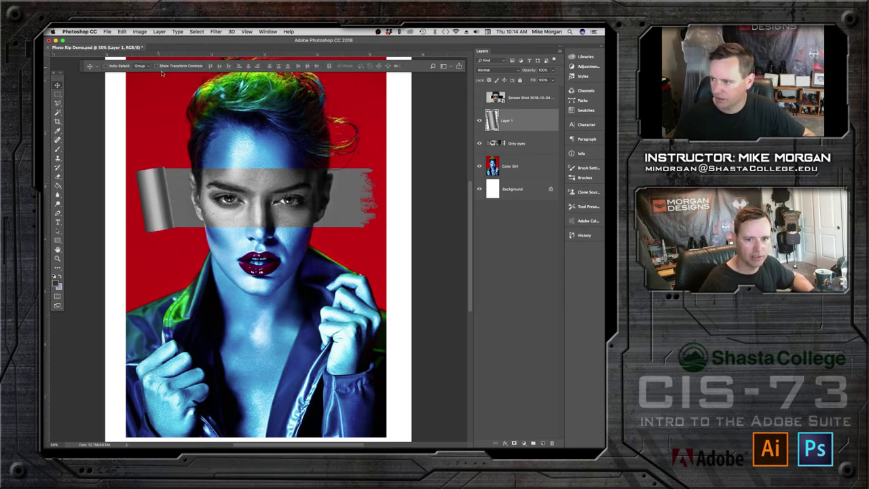
- Flick the Screen Shot man reference on and off to compare the roll, ending hidden
click(479, 98)
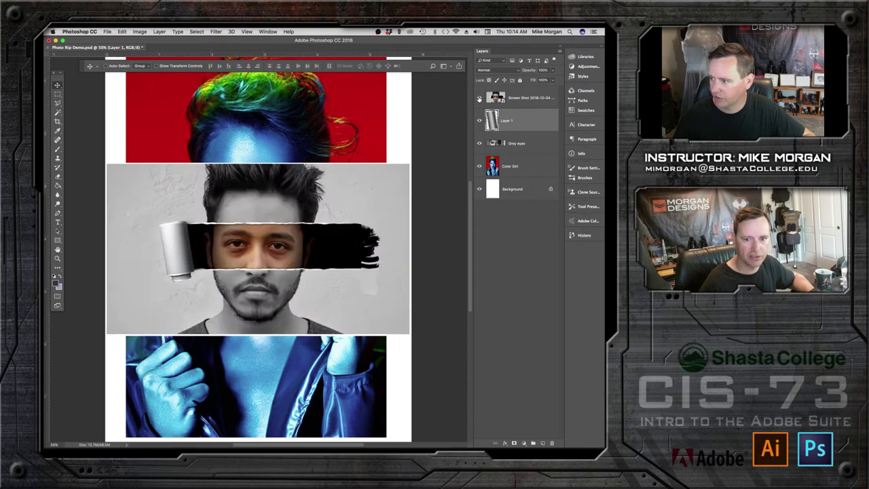
click(479, 98)
click(479, 98)
click(479, 98)
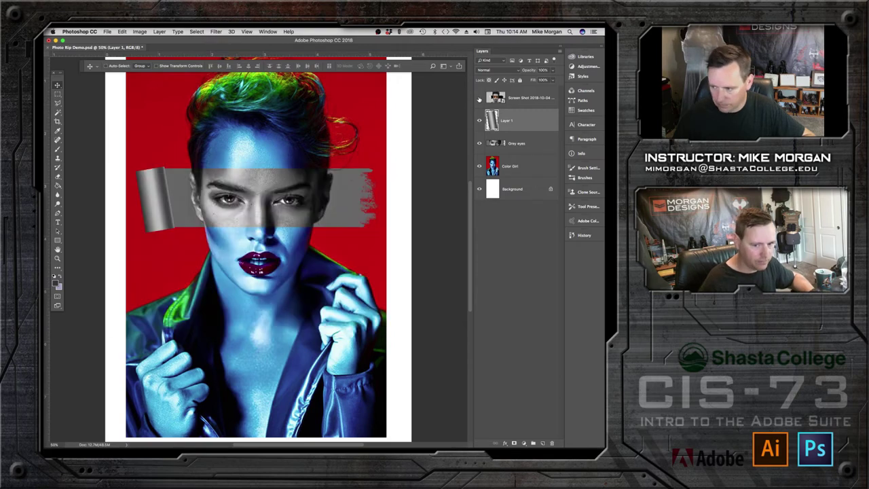
click(479, 99)
click(479, 98)
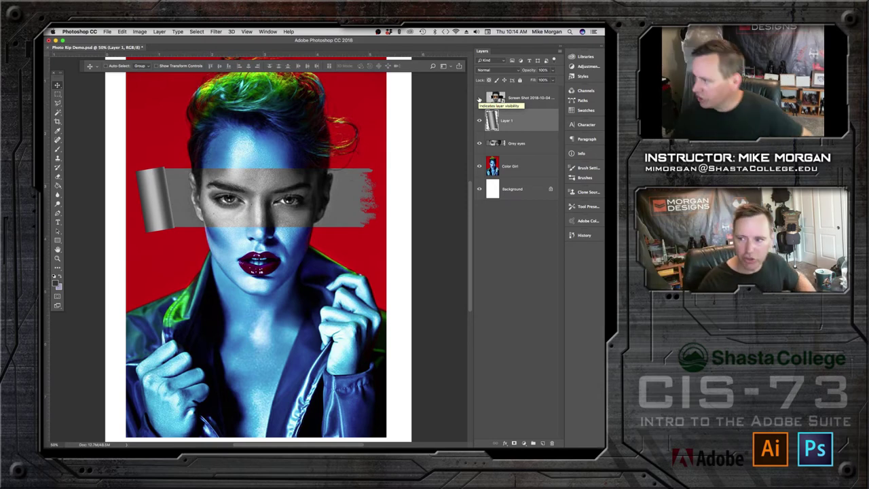
click(479, 99)
click(479, 99)
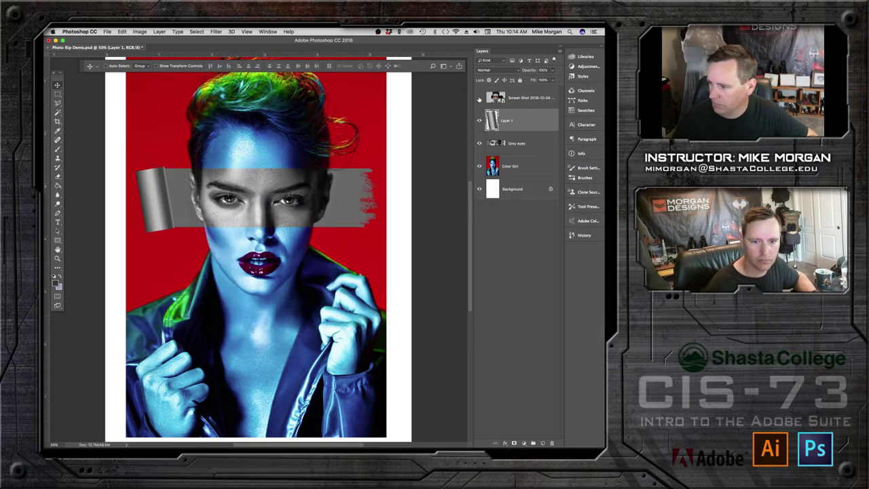
click(479, 99)
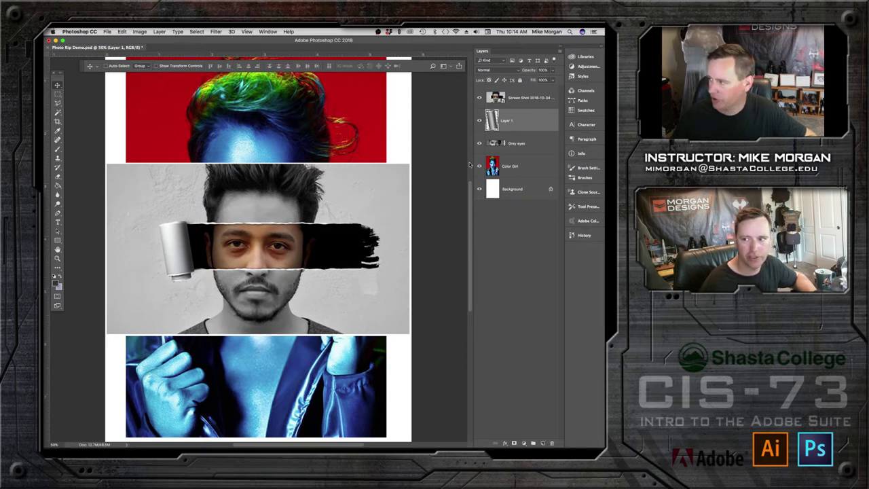
click(479, 97)
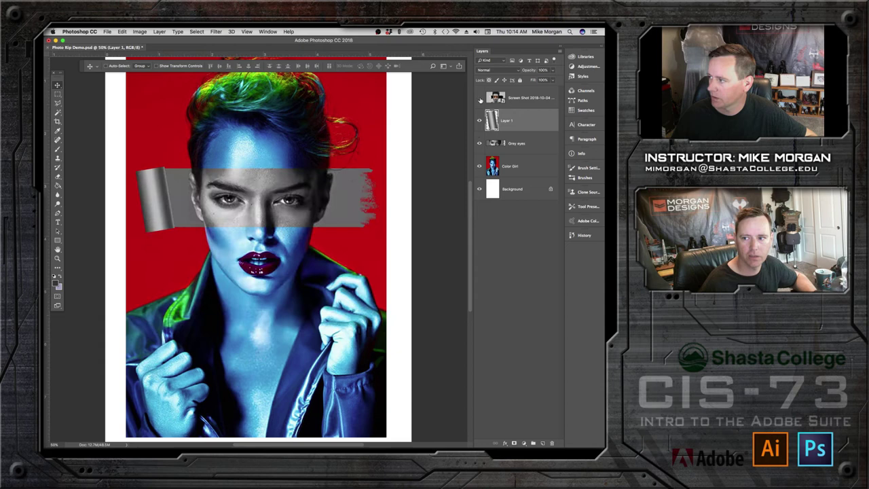
- Duplicate Layer 1, shift the copy slightly lower, and place it beneath the original roll
right_click(527, 120)
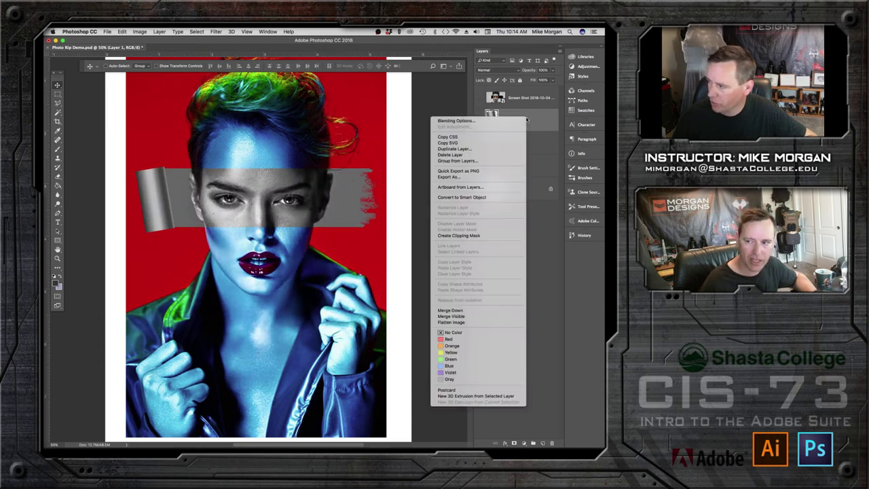
click(499, 149)
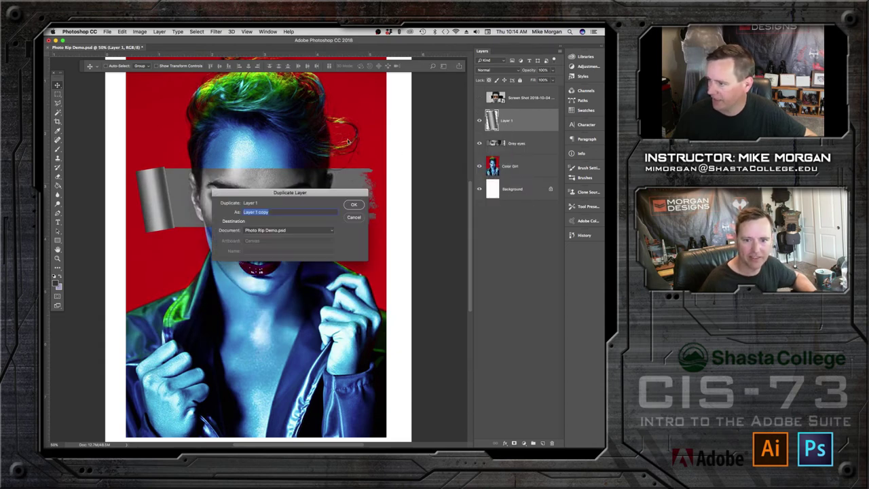
click(353, 206)
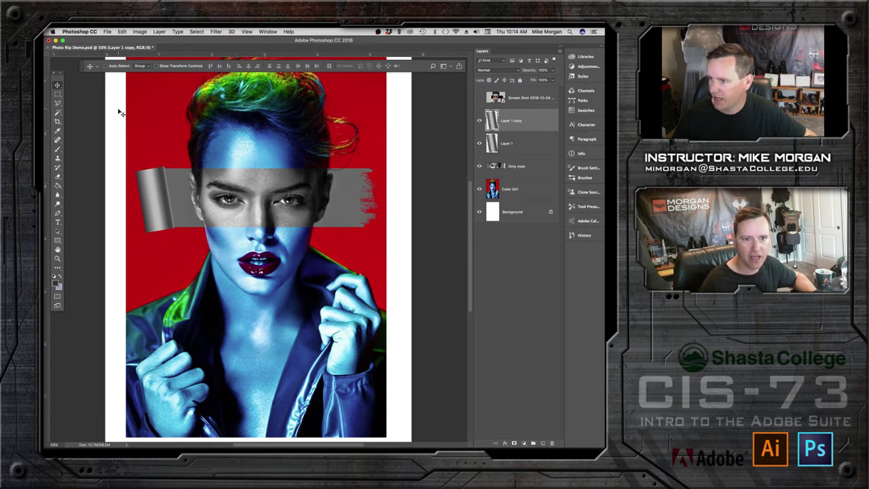
drag(156, 214, 157, 224)
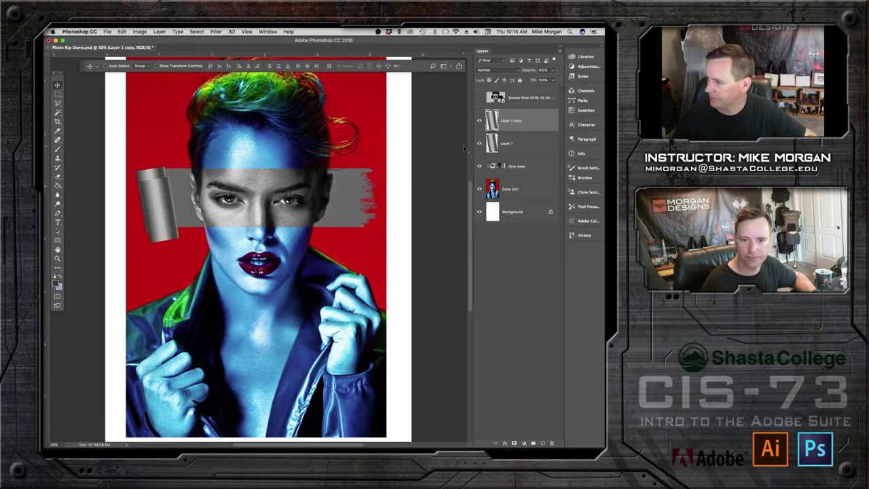
drag(532, 129, 524, 157)
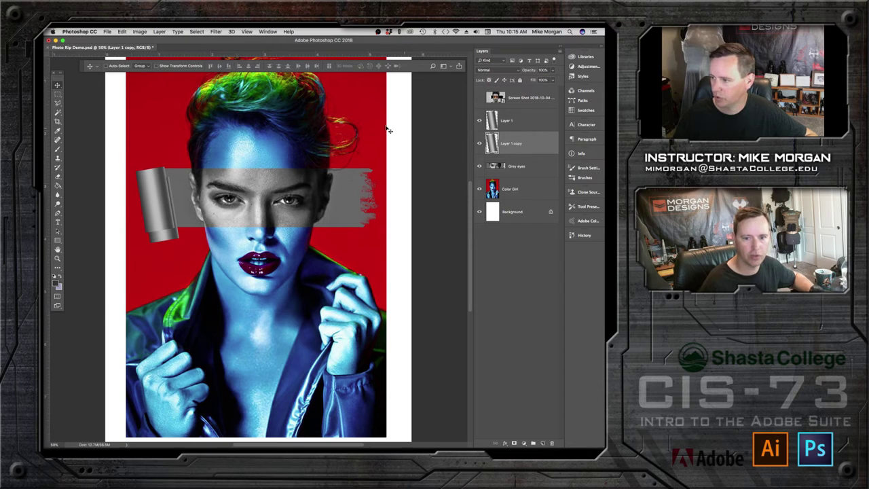
- Make the roll copy slightly narrower, nudge it into position, and show the reference screenshot
click(157, 66)
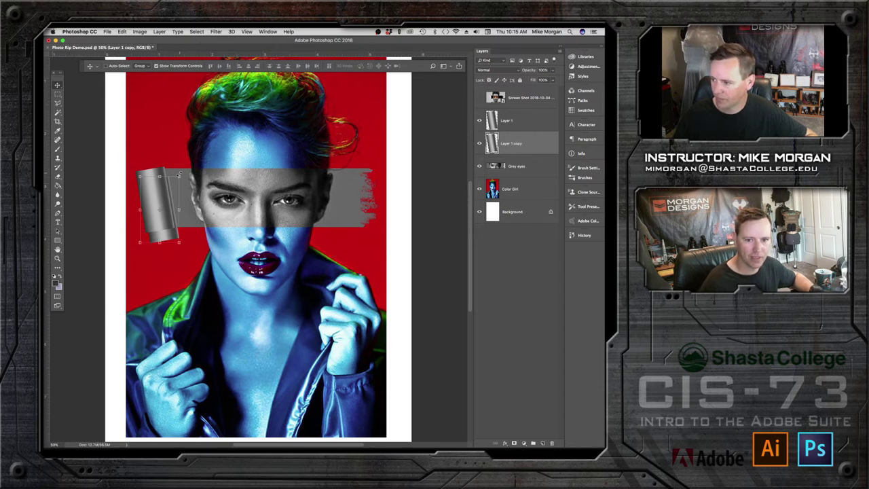
drag(179, 177, 175, 178)
key(Return)
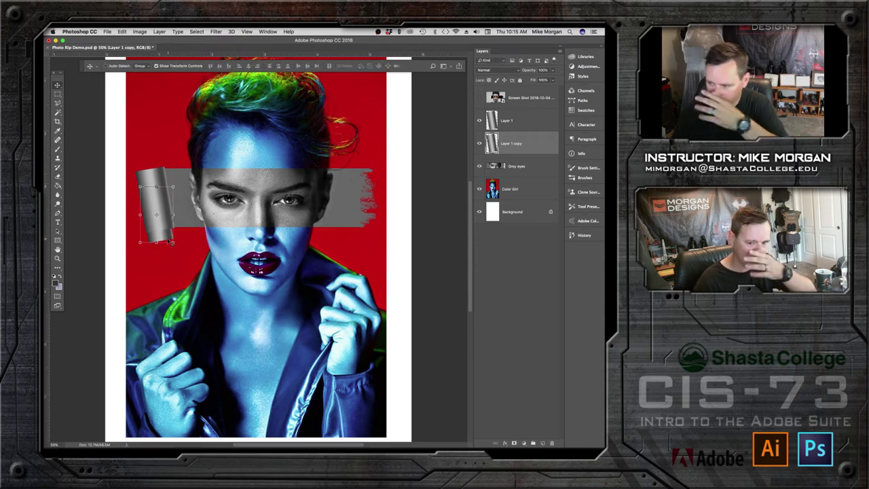
drag(163, 230, 165, 236)
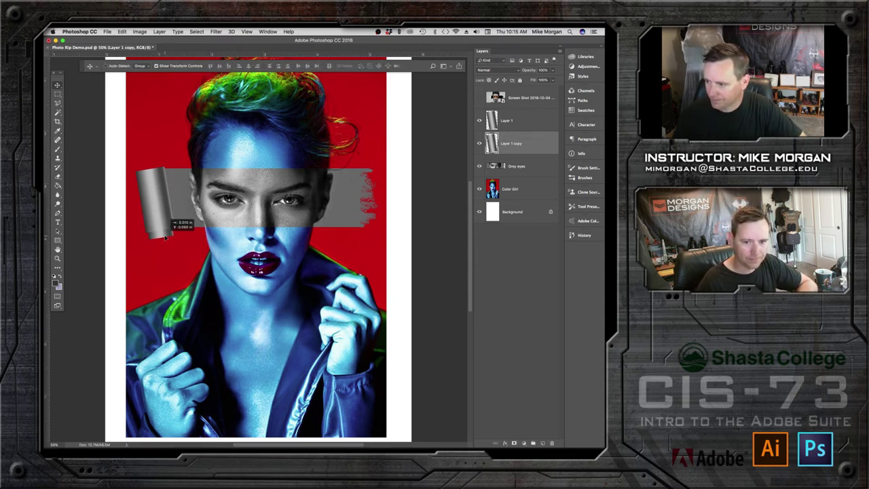
click(156, 66)
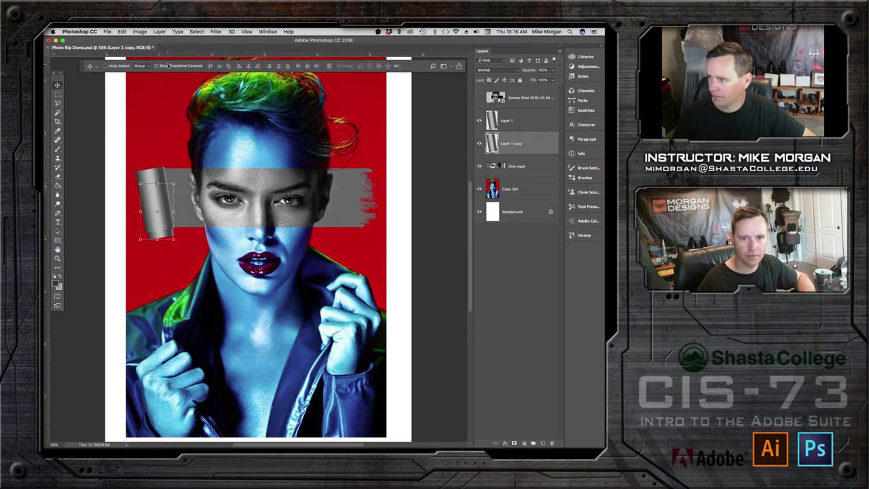
click(479, 98)
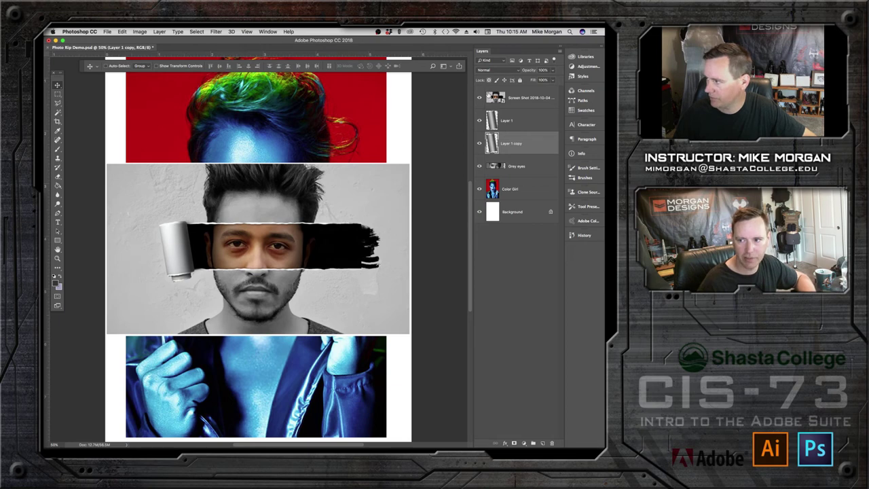
- Hide the reference and give Layer 1 a Drop Shadow: opacity 78, distance 13, spread 25, softened size
click(479, 97)
click(525, 122)
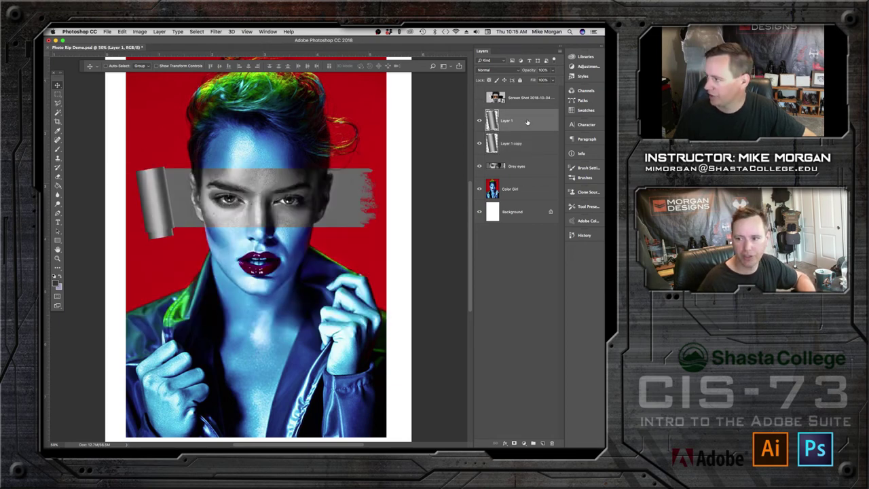
double_click(527, 122)
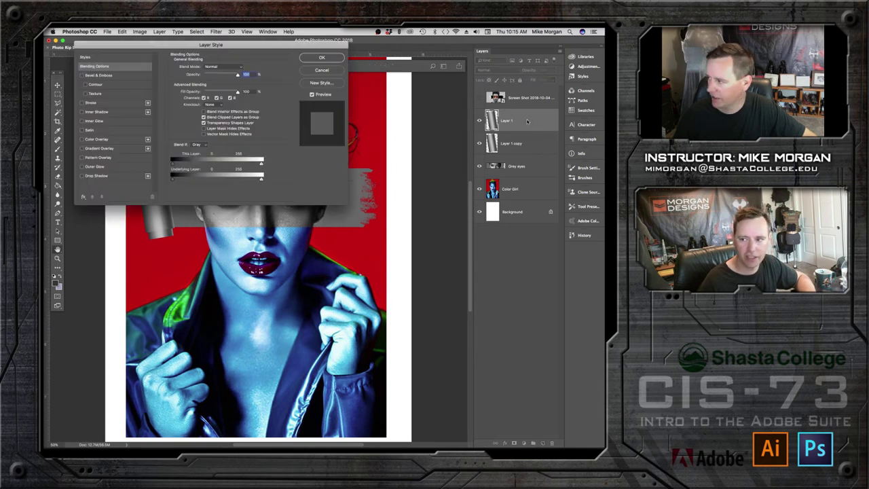
drag(202, 45, 268, 119)
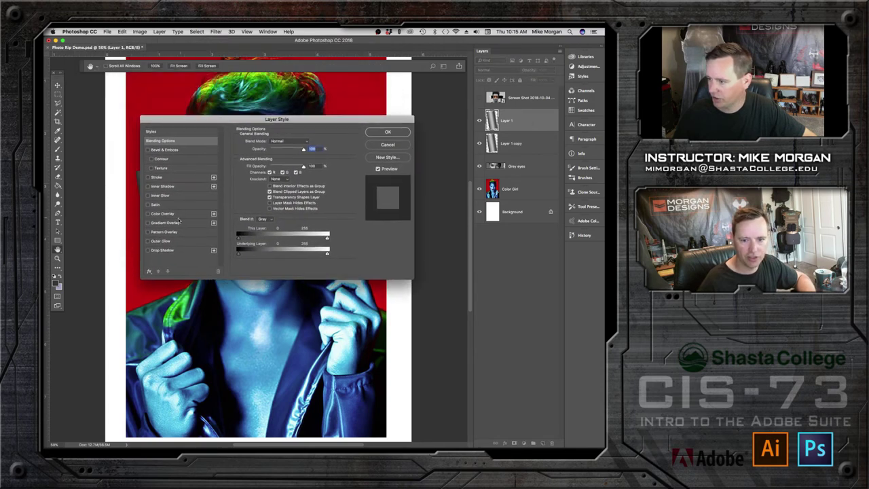
click(147, 251)
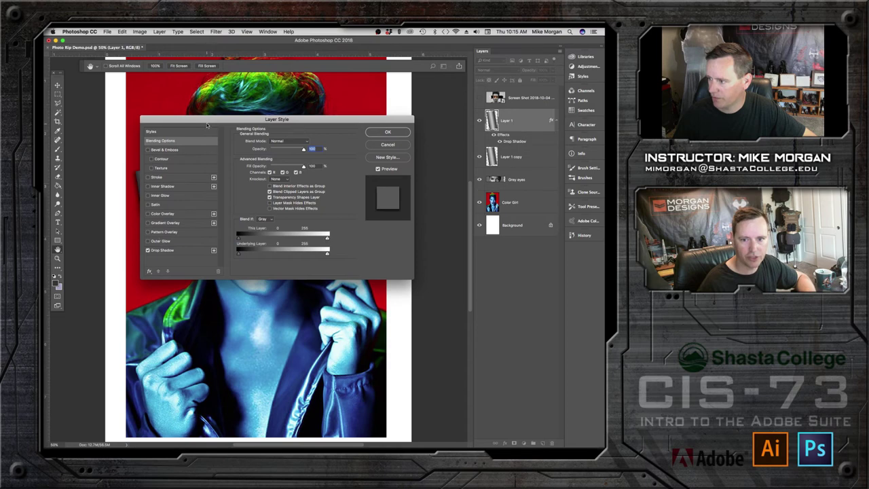
drag(207, 126, 345, 133)
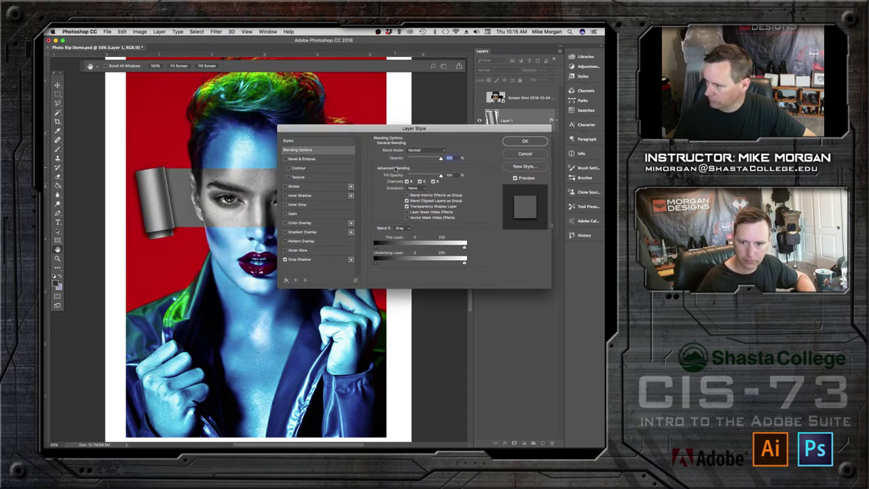
click(317, 260)
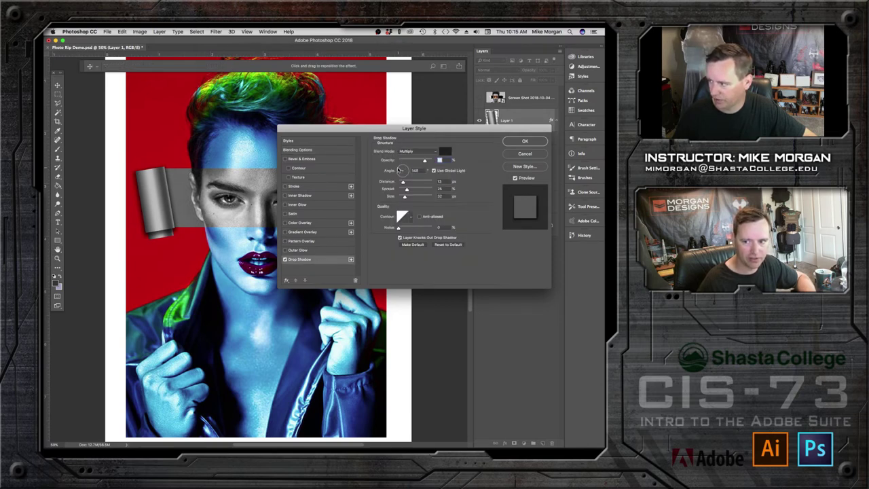
key(Tab)
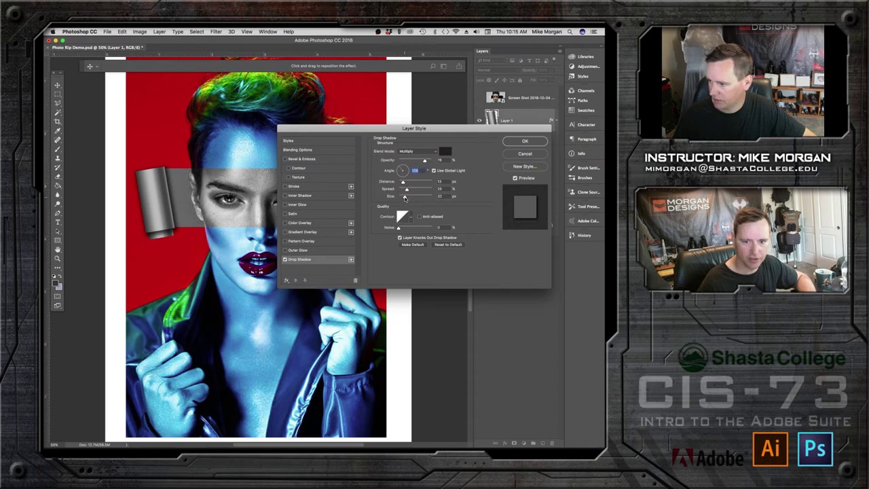
drag(404, 197, 403, 197)
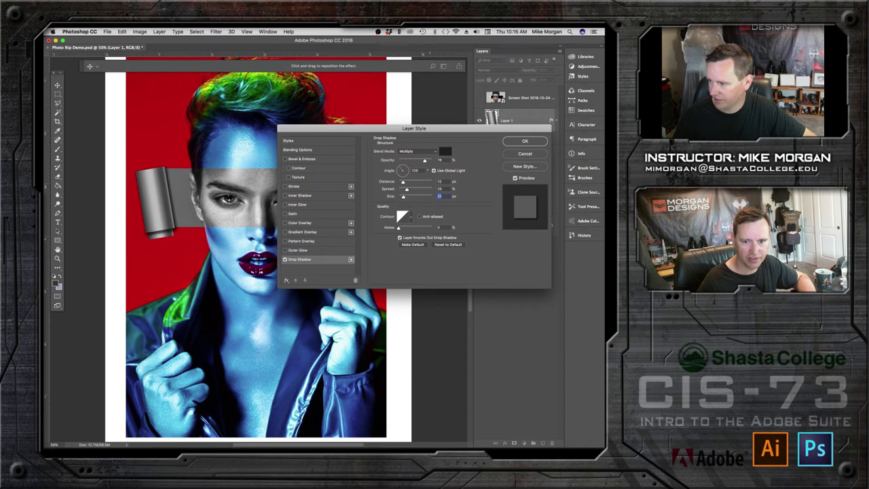
click(525, 141)
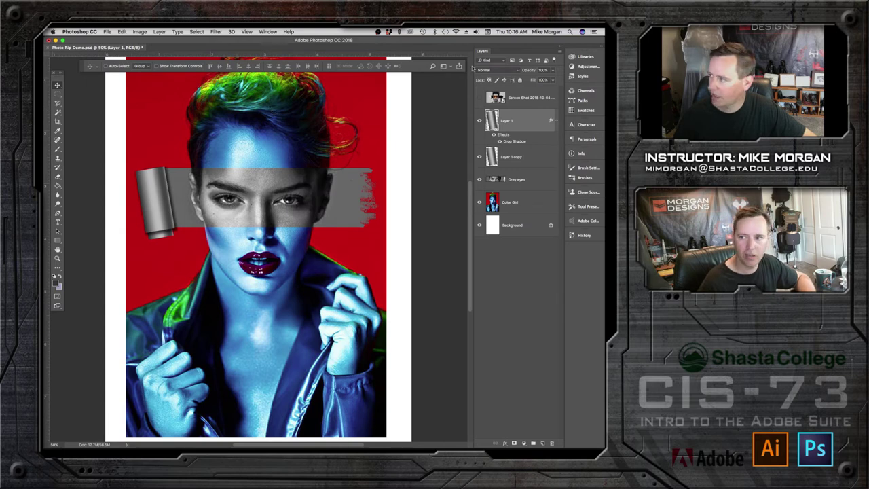
- Create a new empty layer placed just below the Screen Shot reference layer
click(479, 97)
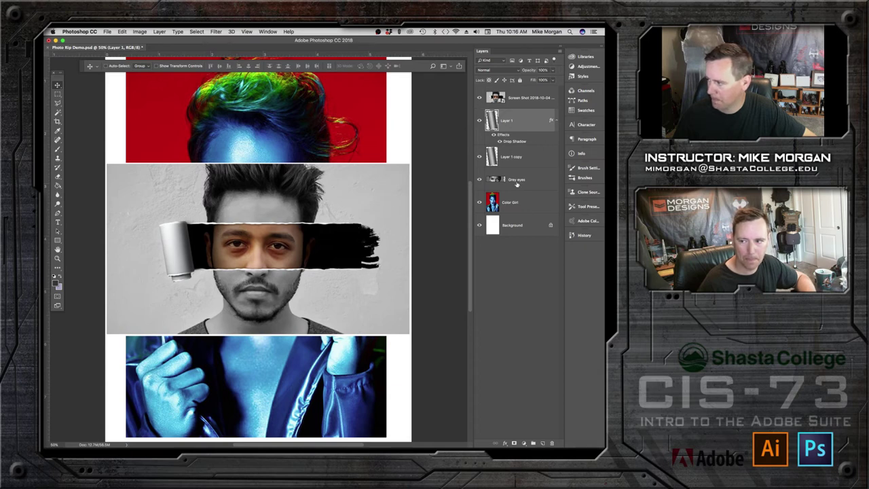
click(518, 305)
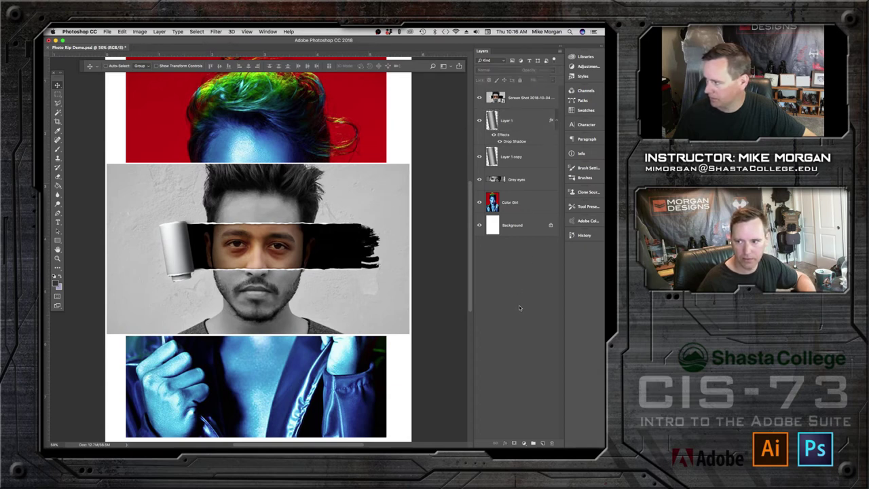
click(480, 99)
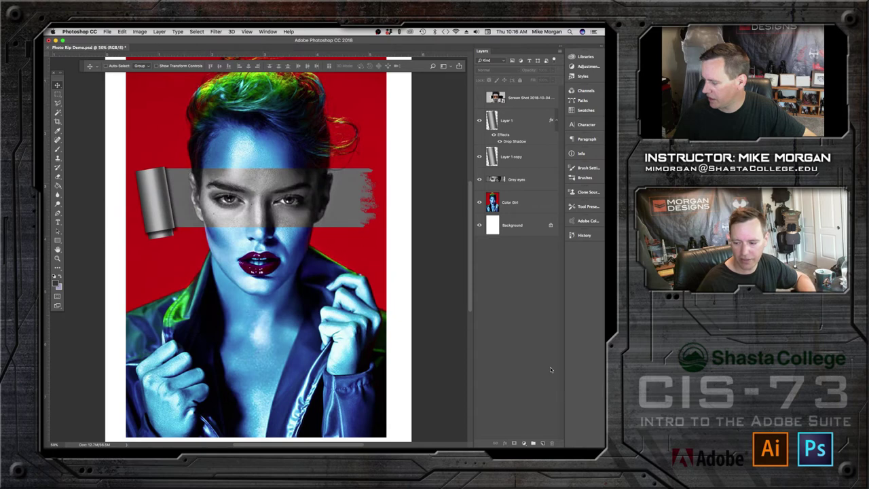
click(542, 443)
drag(521, 90, 527, 131)
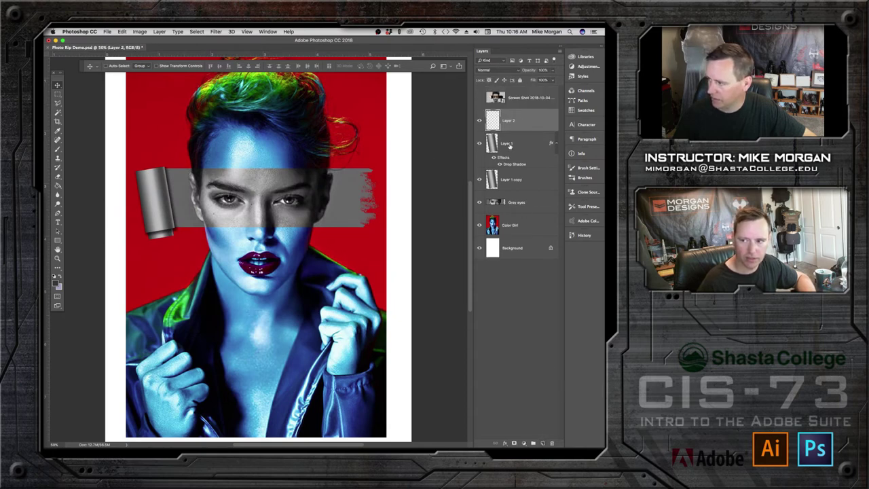
- Rename Layer 1 to Roll1, Layer 1 copy to Roll2, and the new layer to White Rip
click(510, 145)
double_click(508, 143)
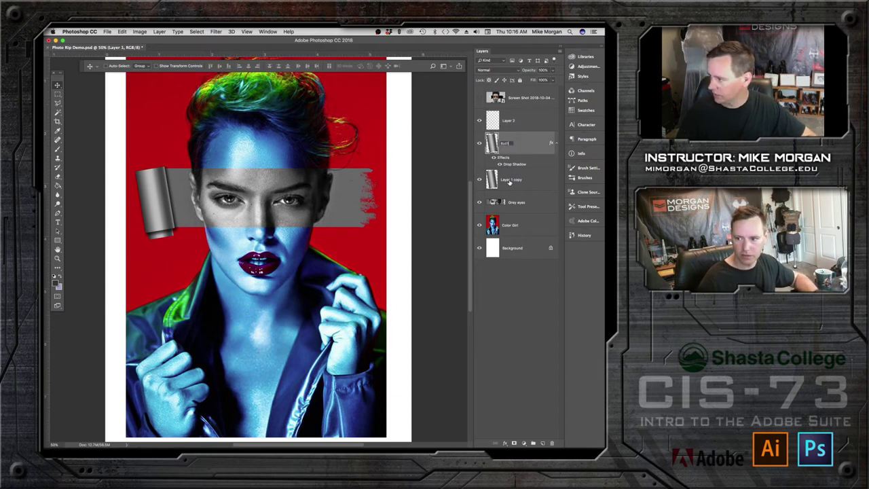
text(Roll1)
key(Return)
click(514, 179)
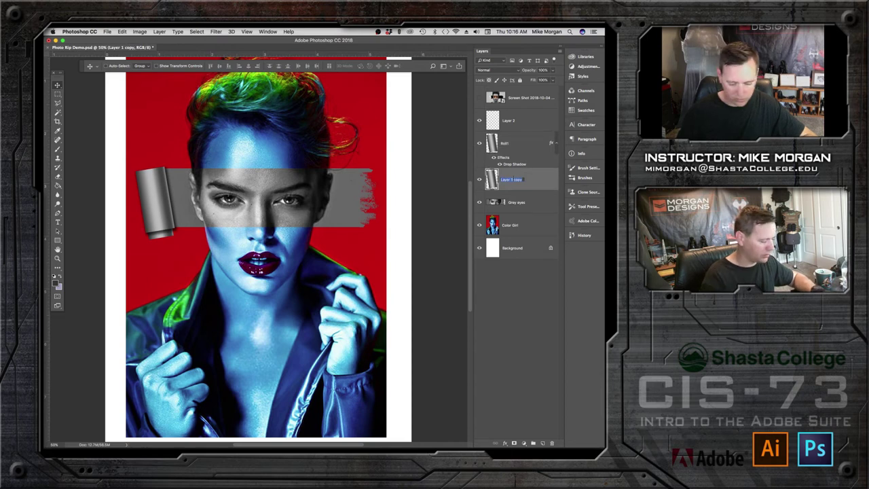
double_click(510, 180)
text(Roll2)
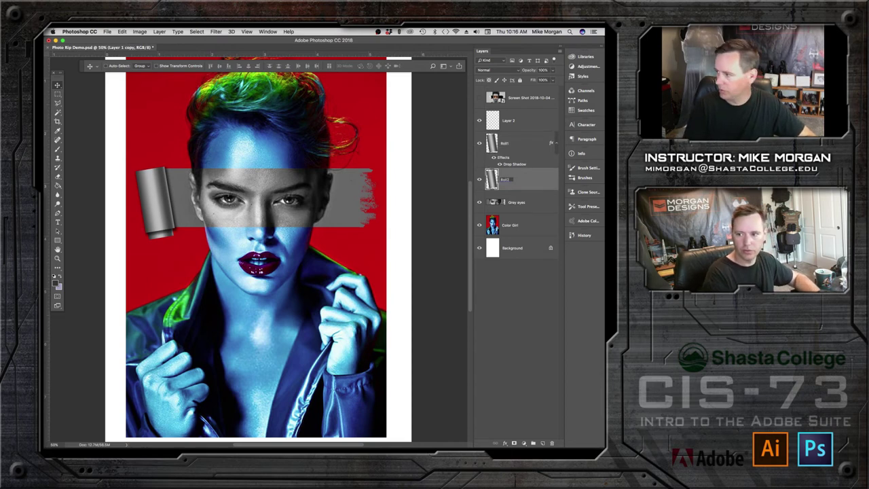
key(Return)
click(509, 122)
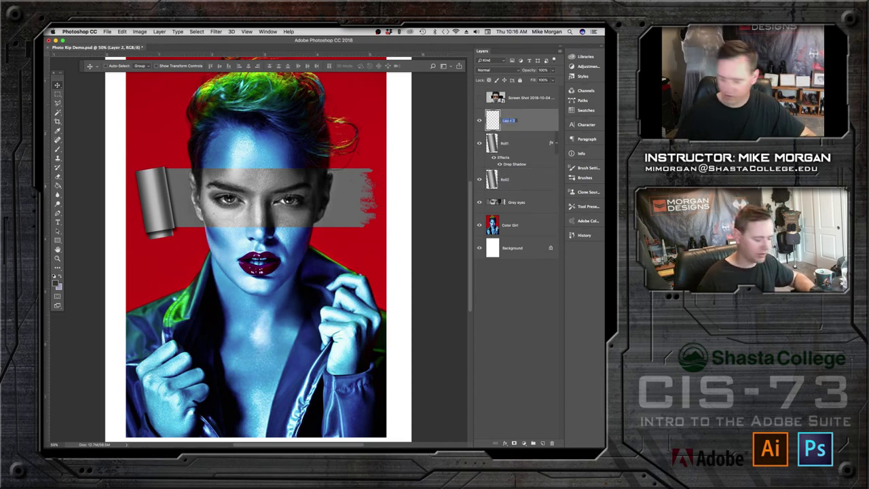
text(White)
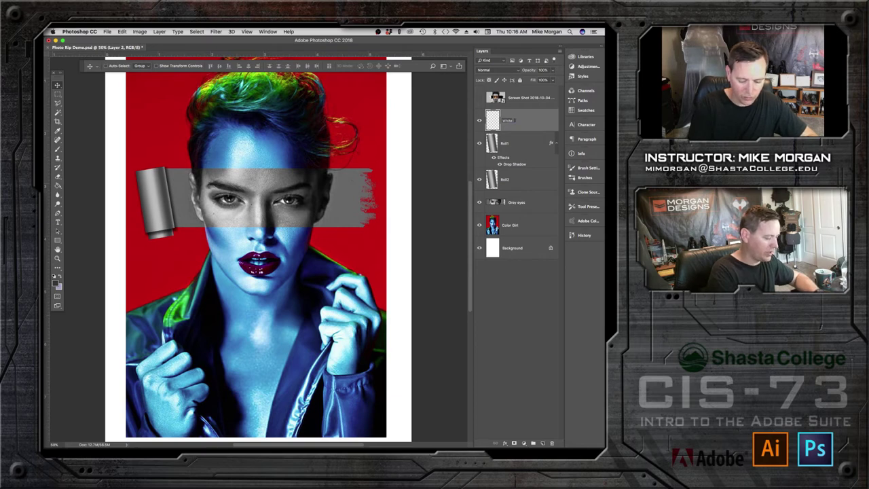
text( Rip)
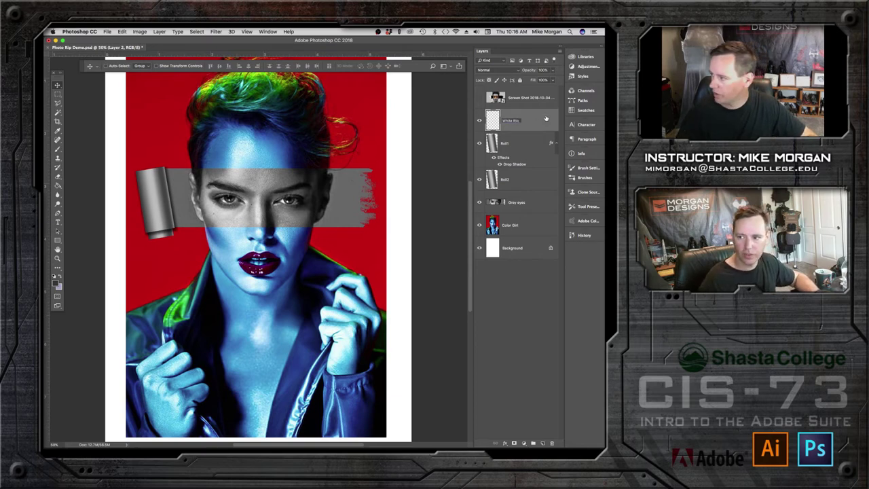
key(Return)
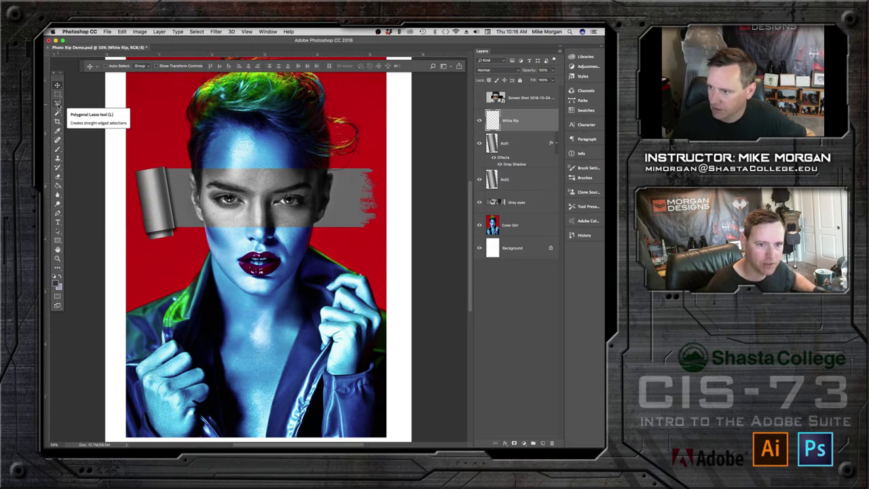
- Trace a thin freehand Lasso selection along the grey strip's top torn edge
click(58, 103)
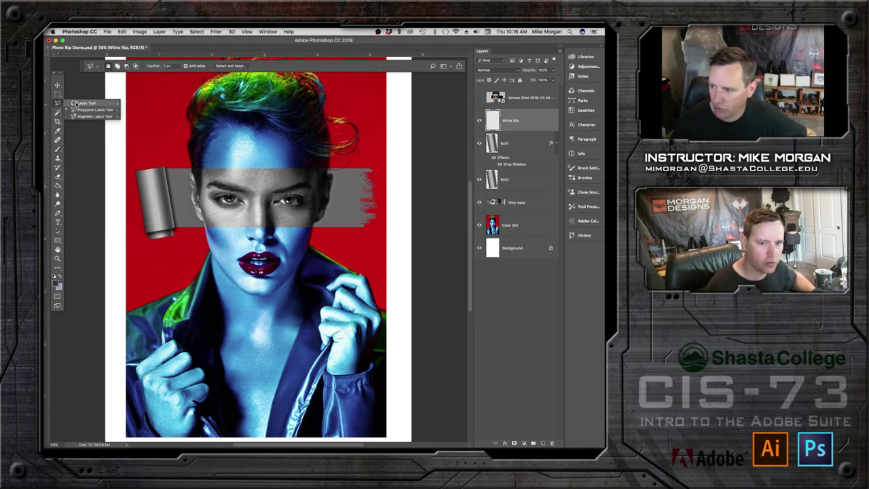
click(77, 104)
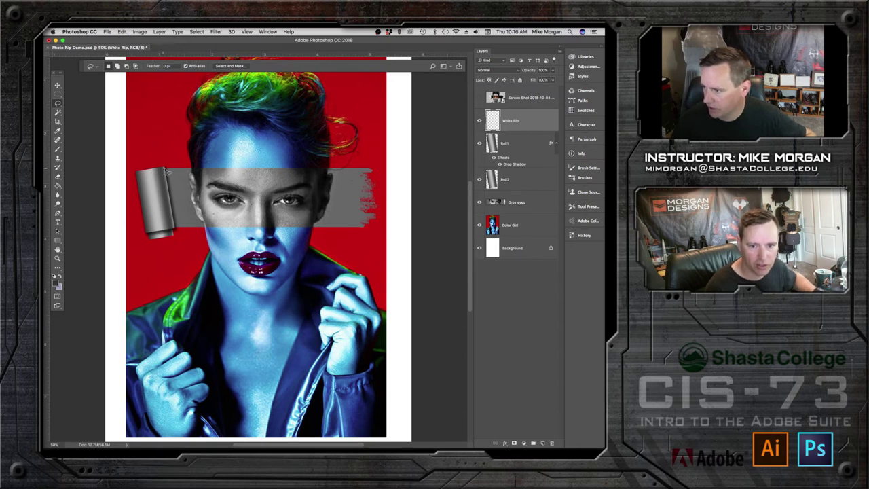
mouse_move(165, 170)
mouse_down()
mouse_move(376, 172)
mouse_move(170, 172)
mouse_up()
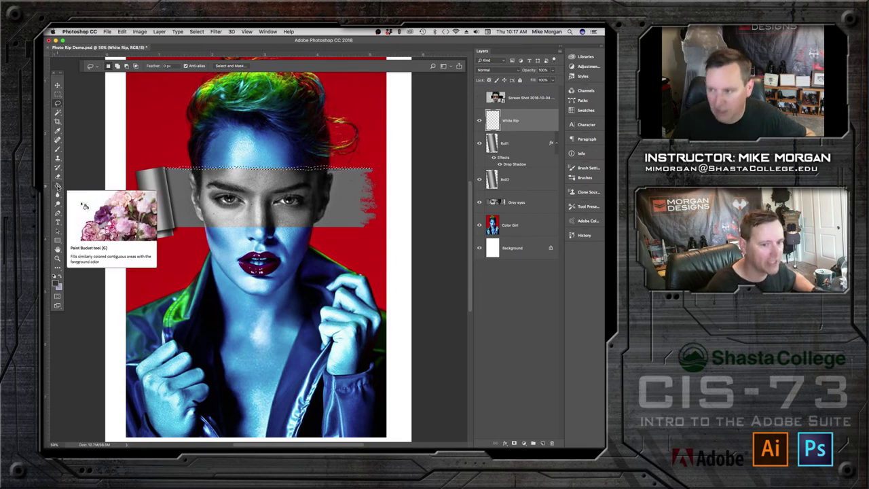
- Fill the rip selection on White Rip with near-white f2f2f2 using the Paint Bucket
click(57, 185)
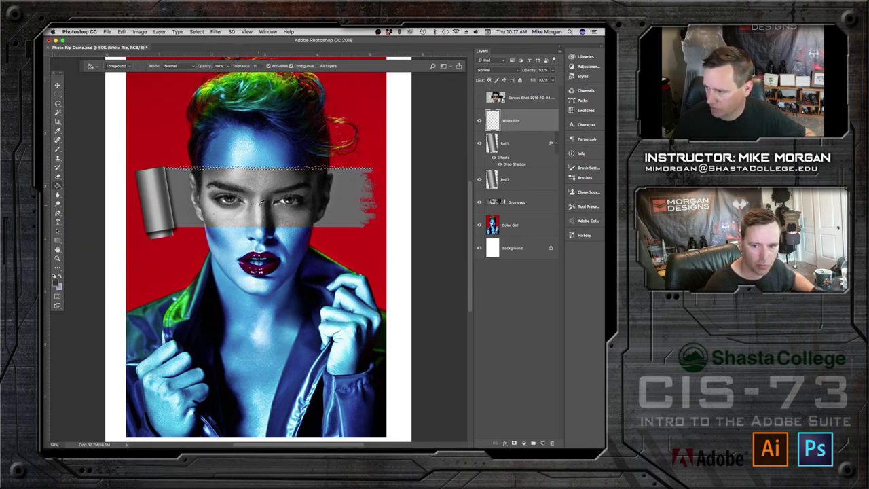
click(262, 202)
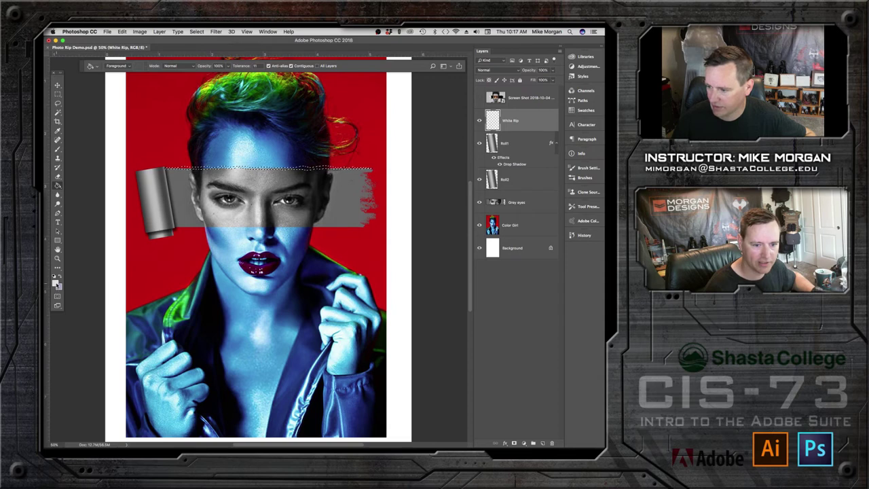
click(57, 282)
click(407, 129)
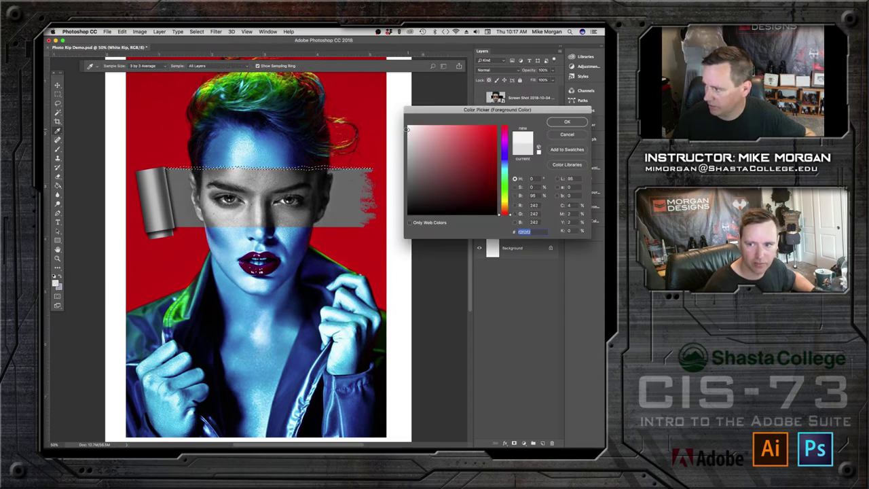
click(567, 122)
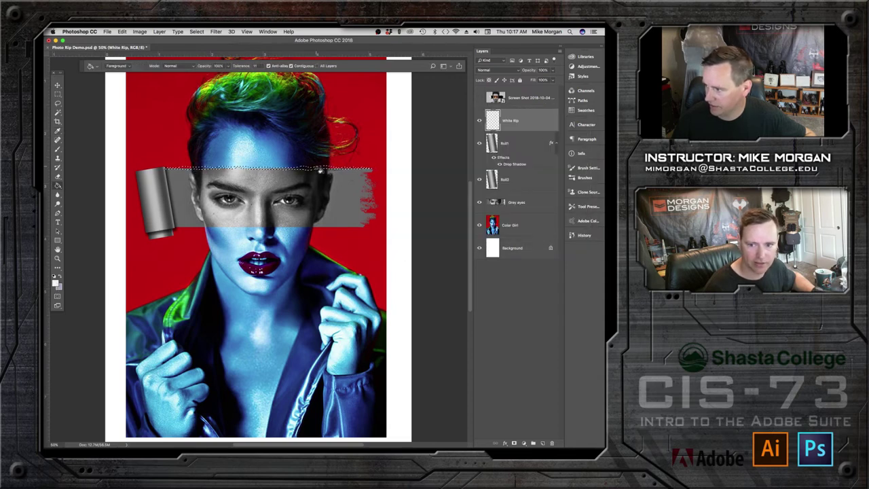
click(309, 173)
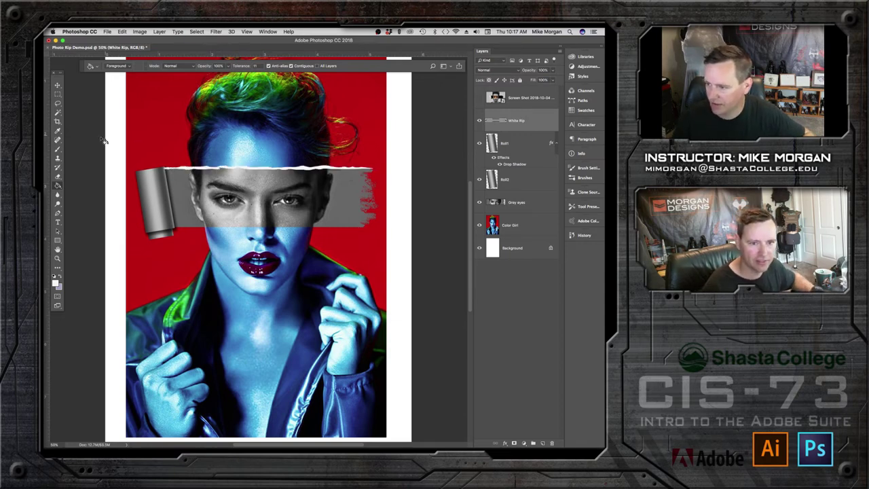
click(58, 149)
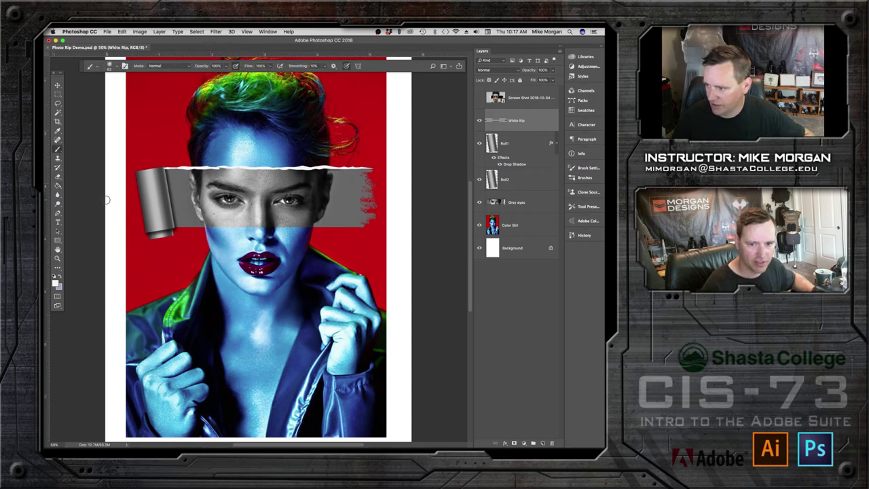
- Zoom in on the torn edge and set the brush size to about 25 px
click(57, 259)
click(239, 163)
click(245, 174)
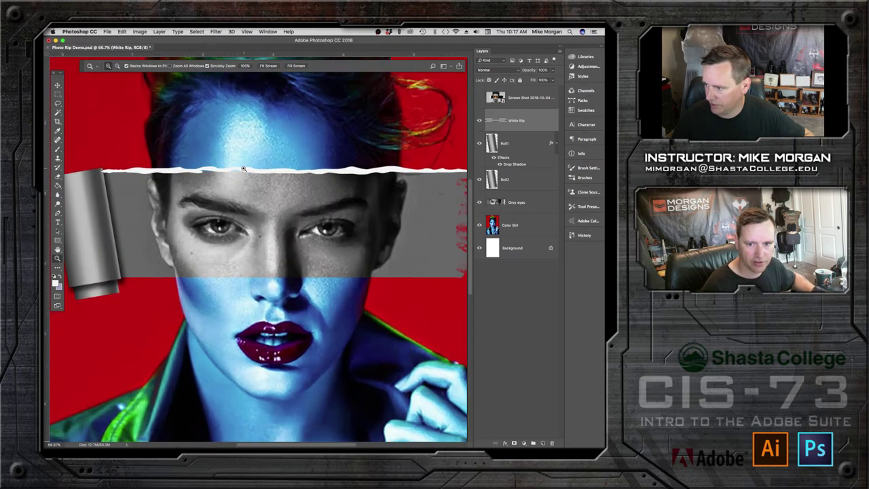
click(58, 149)
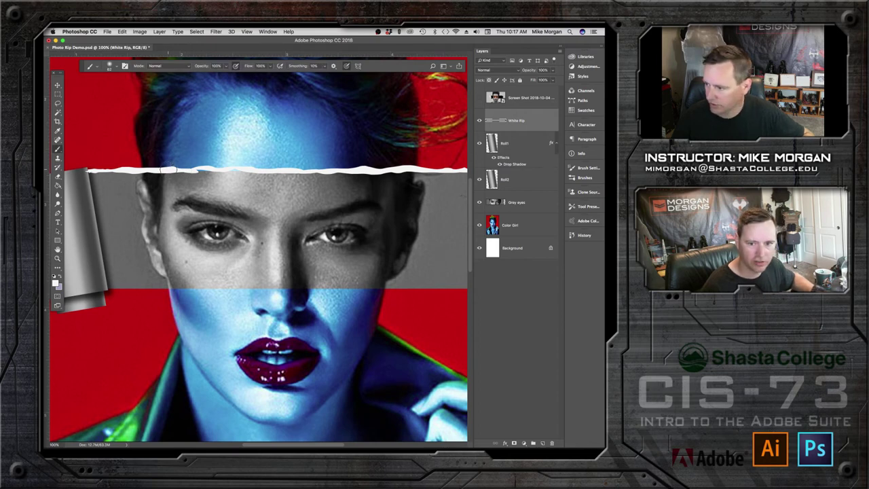
right_click(207, 170)
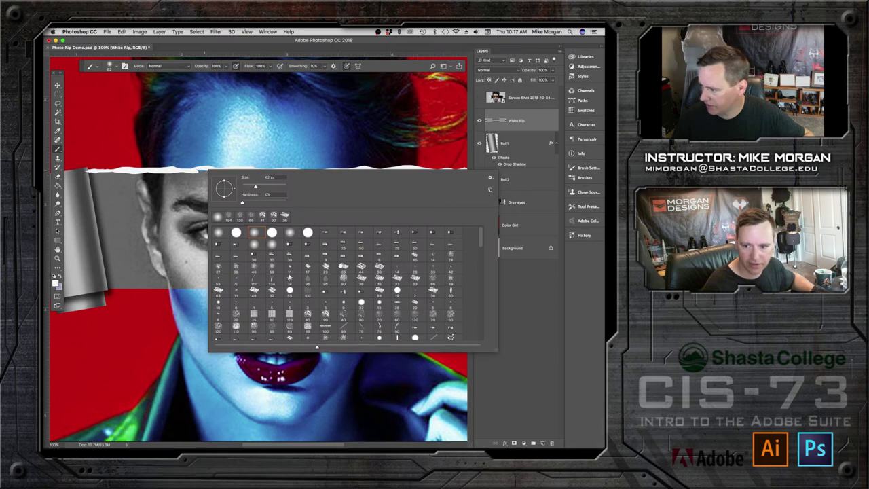
drag(256, 187, 247, 188)
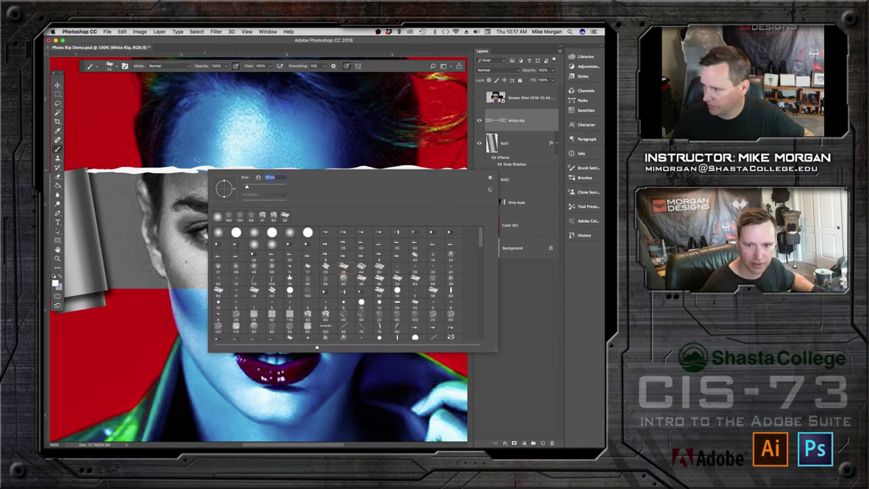
click(177, 167)
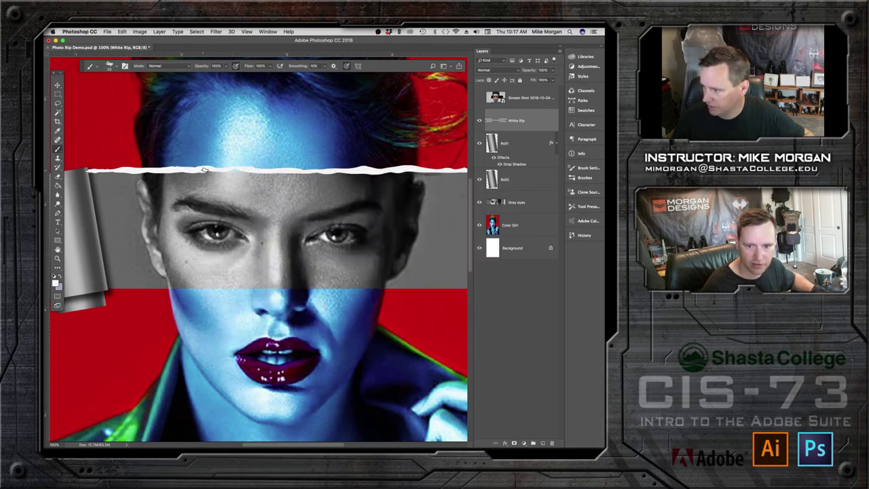
- Brush white along the torn edge above the grey strip to roughen the rip
mouse_move(203, 170)
mouse_down()
mouse_move(362, 170)
mouse_move(332, 170)
mouse_up()
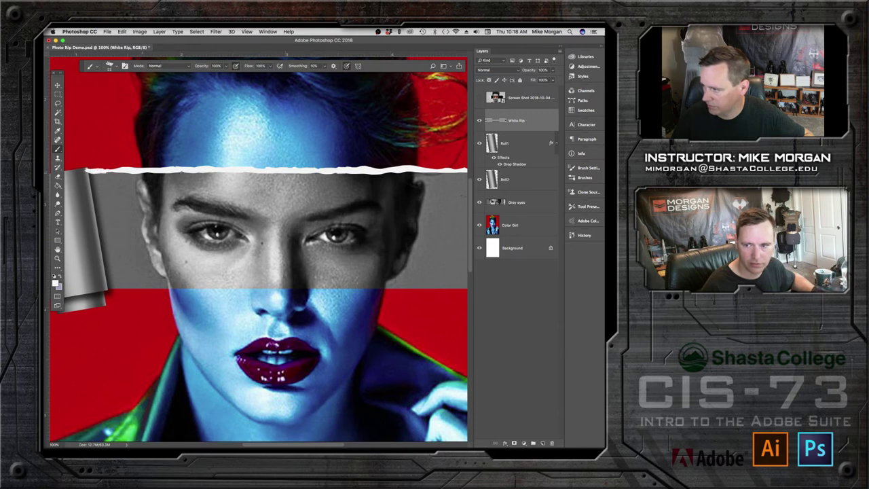
scroll(240, 217, right, 5)
scroll(240, 217, up, 1)
scroll(240, 217, right, 1)
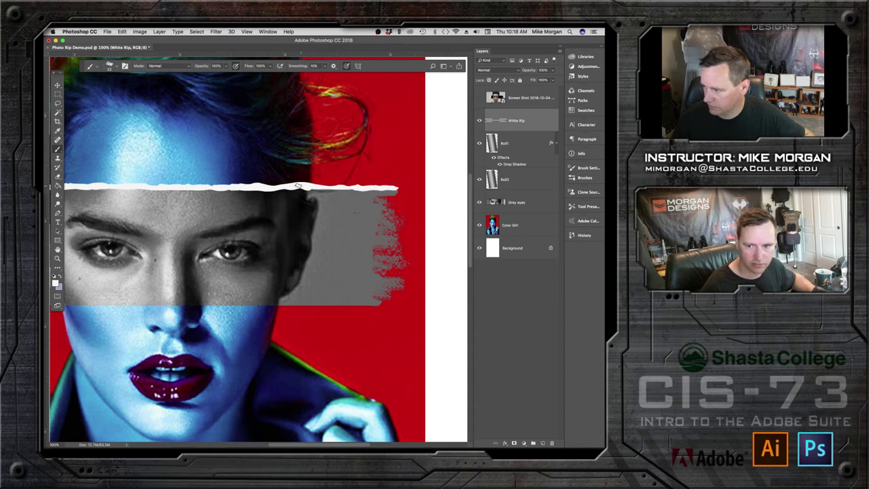
right_click(286, 184)
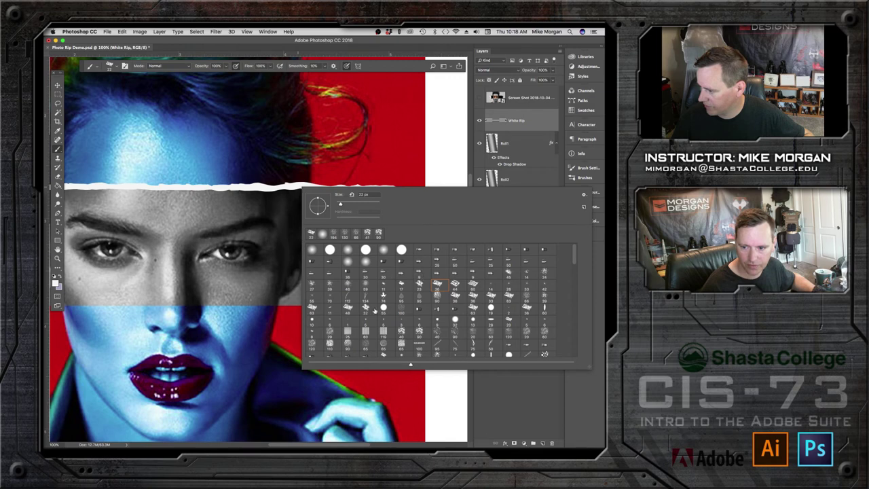
click(231, 188)
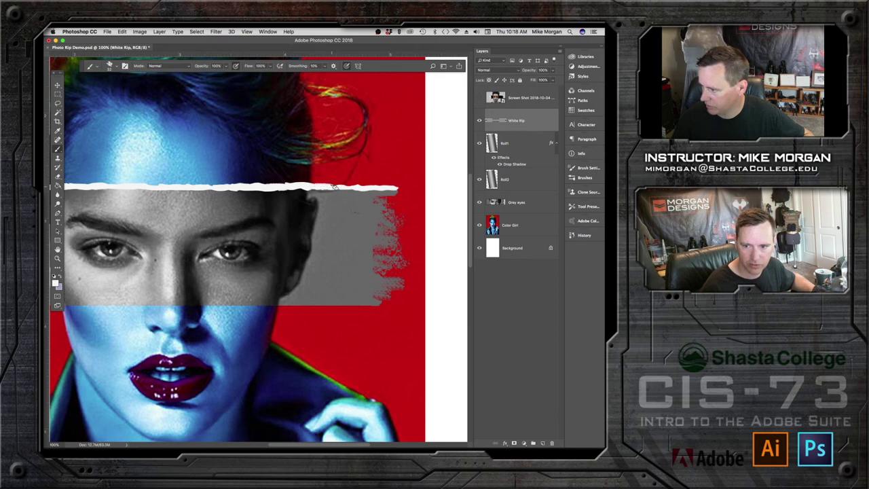
scroll(237, 187, left, 5)
scroll(237, 188, up, 1)
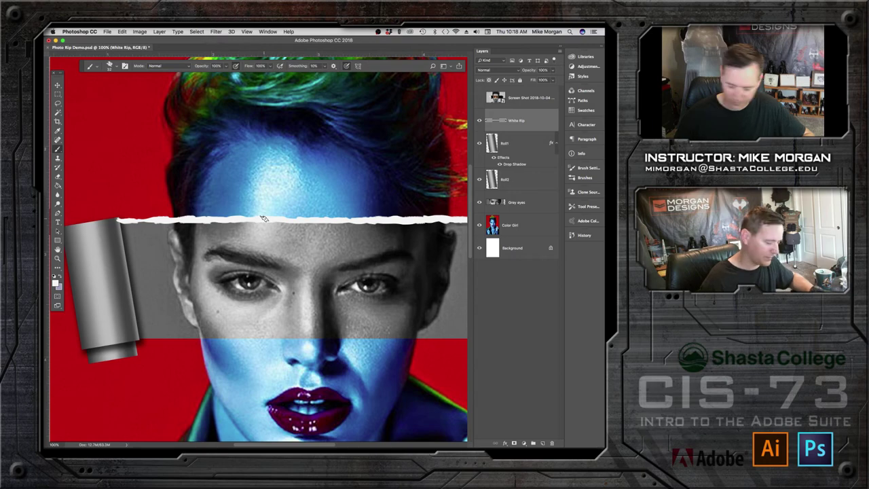
key(super+minus)
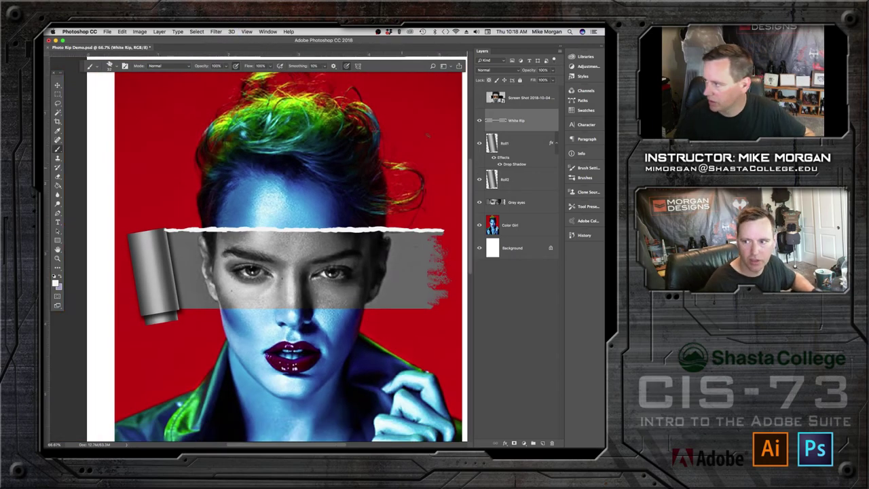
click(480, 99)
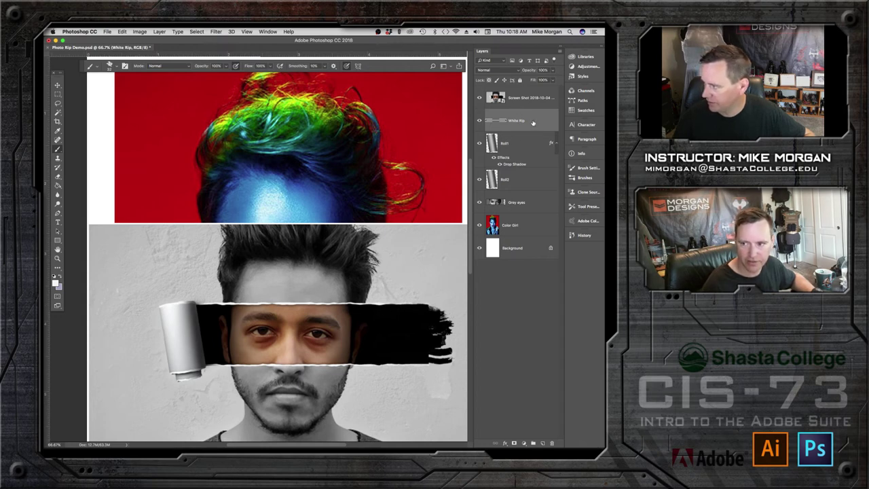
click(480, 99)
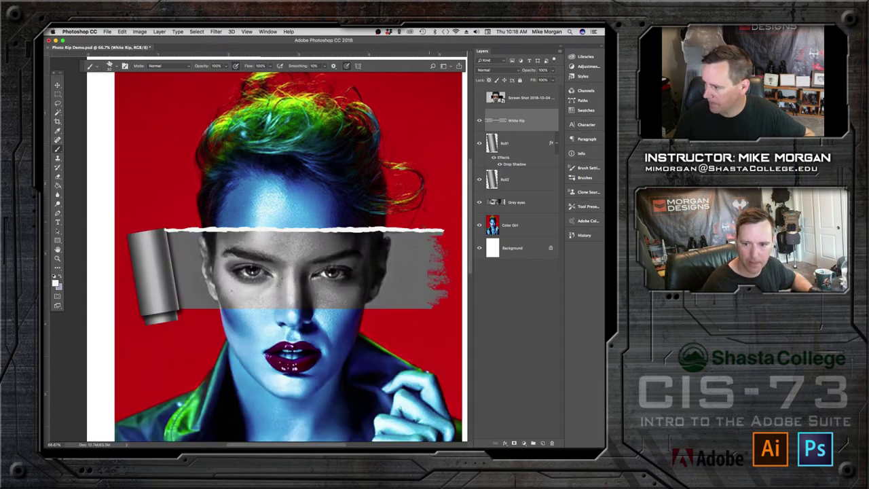
click(58, 177)
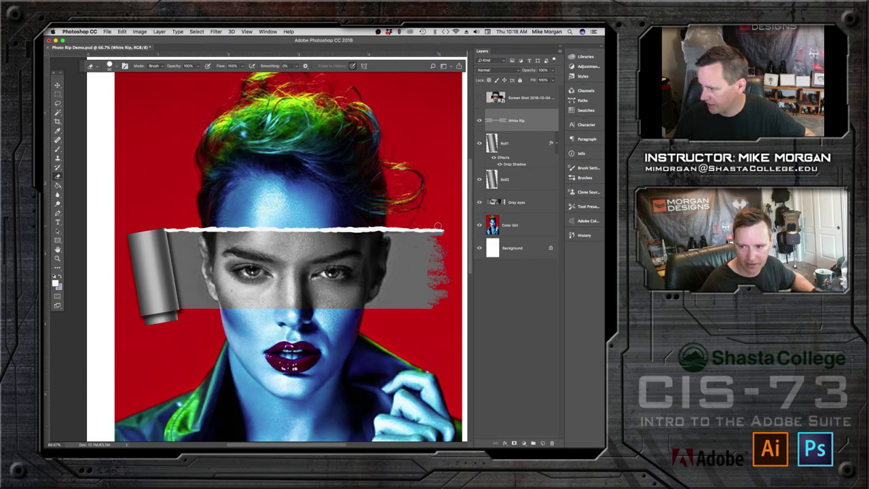
- Erase the white rip's right end thinner, then move White Rip below Roll1 and Roll2
drag(446, 232, 427, 234)
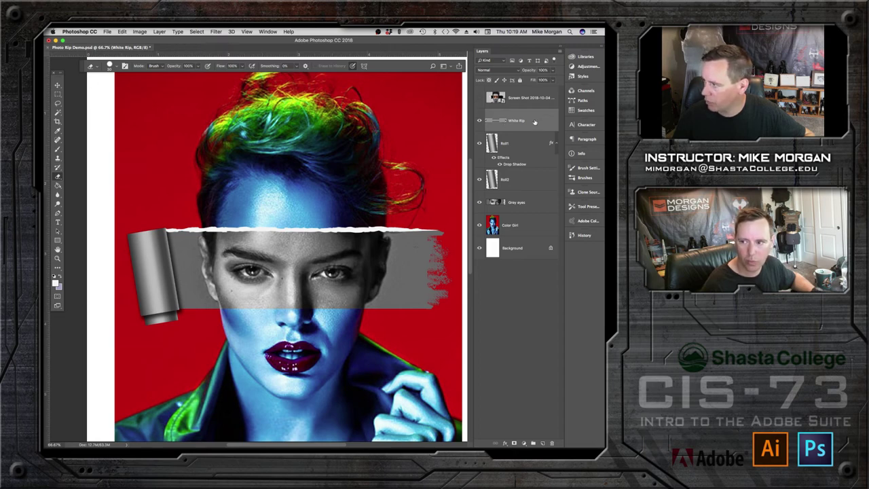
drag(534, 121, 529, 189)
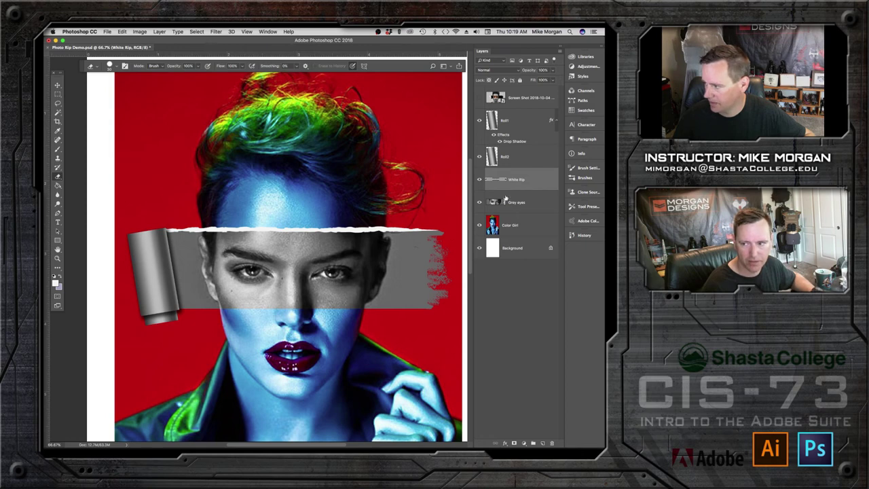
- Duplicate White Rip, drag the copy down to the grey band's bottom edge, and narrow it
right_click(536, 181)
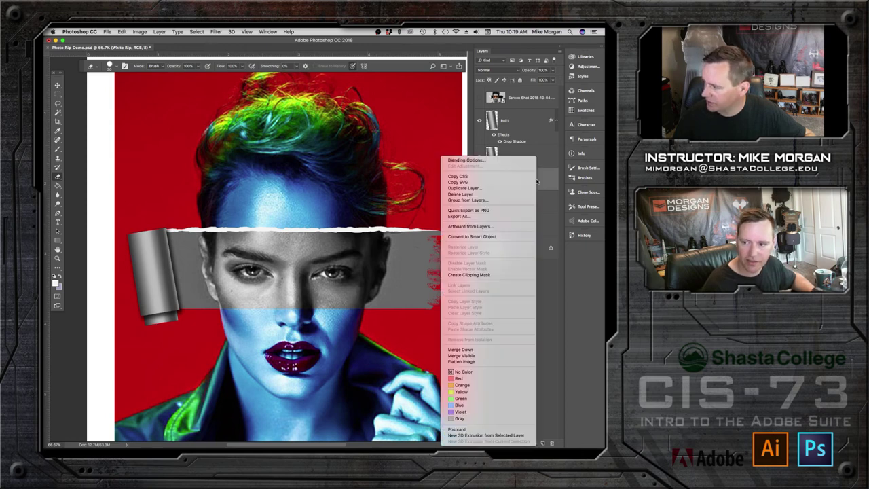
click(466, 189)
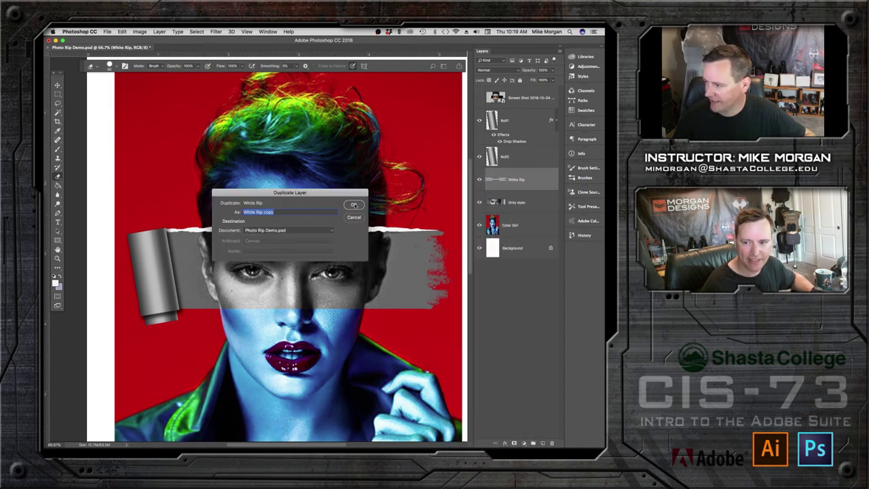
click(354, 205)
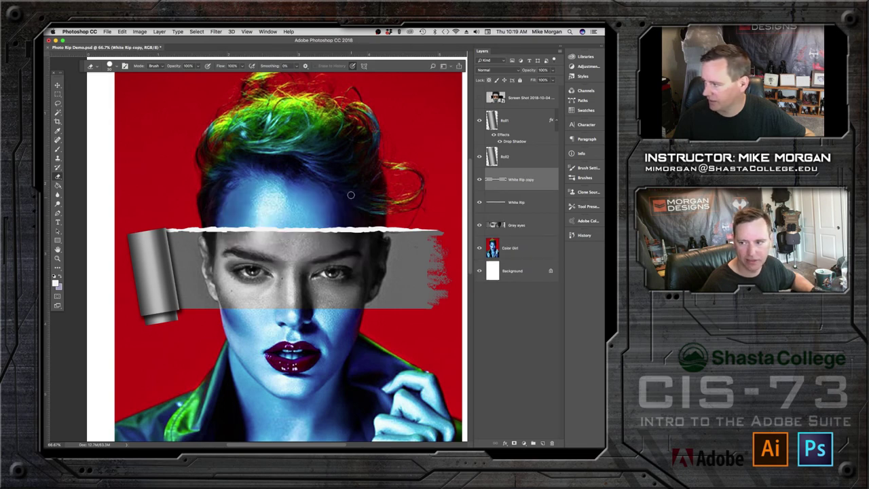
click(57, 85)
drag(236, 238, 240, 311)
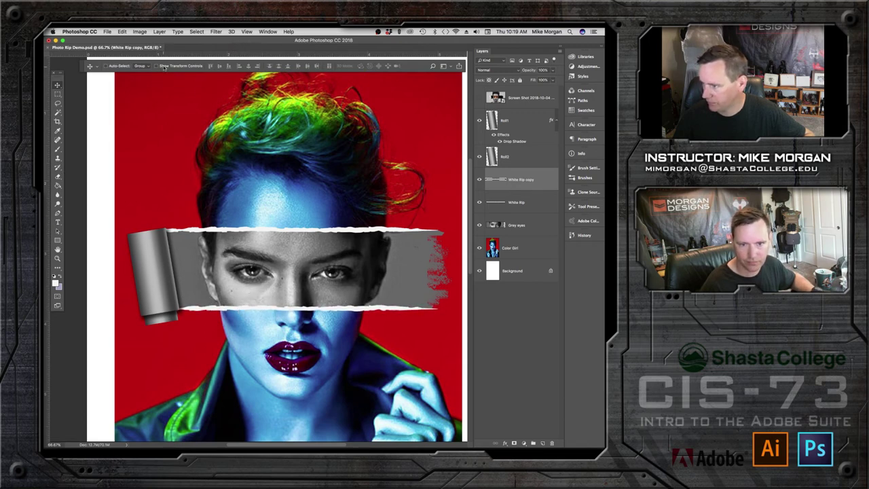
click(163, 66)
drag(438, 307, 431, 307)
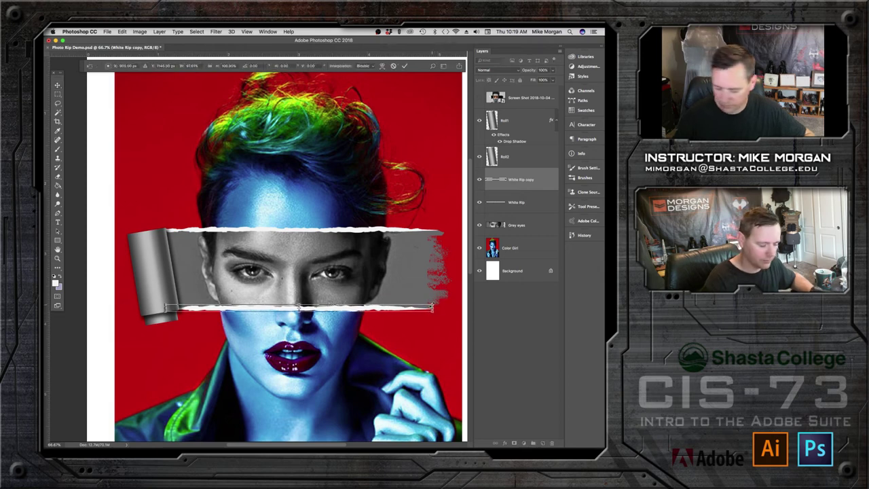
key(Return)
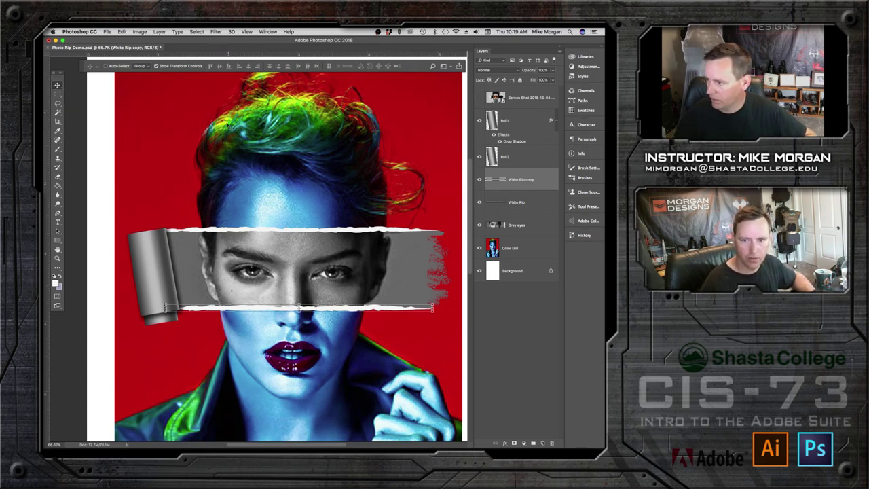
click(176, 66)
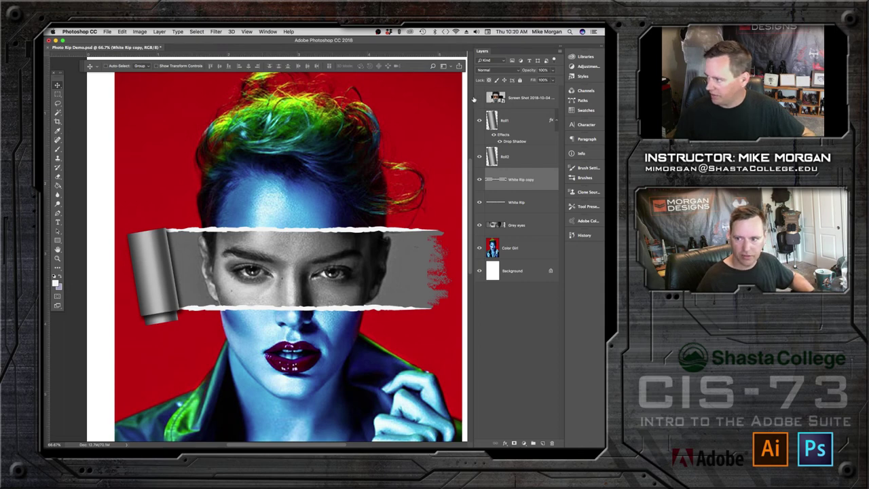
- Identify each white edge layer, then place White Rip copy just below White Rip, both visible
click(479, 98)
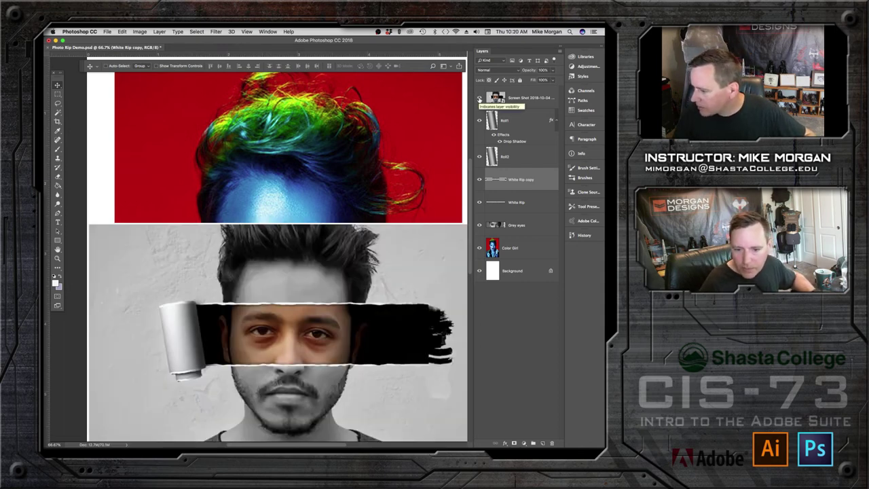
click(479, 99)
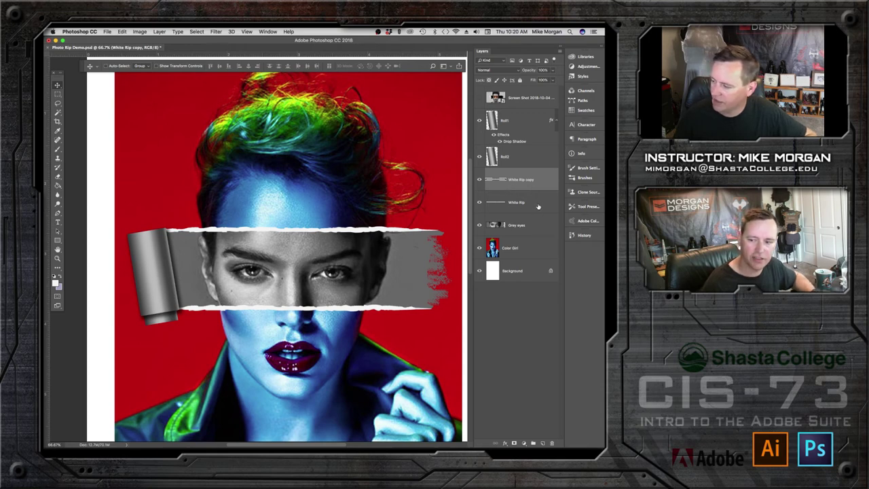
click(479, 202)
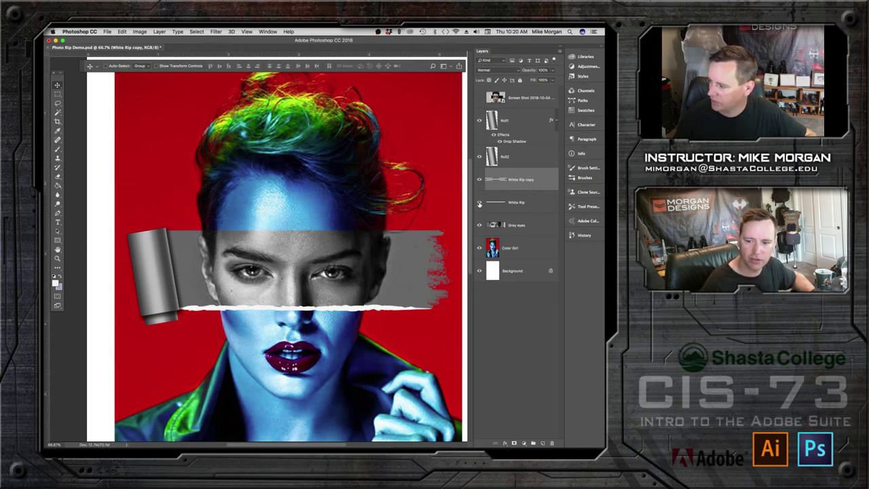
click(479, 203)
click(478, 181)
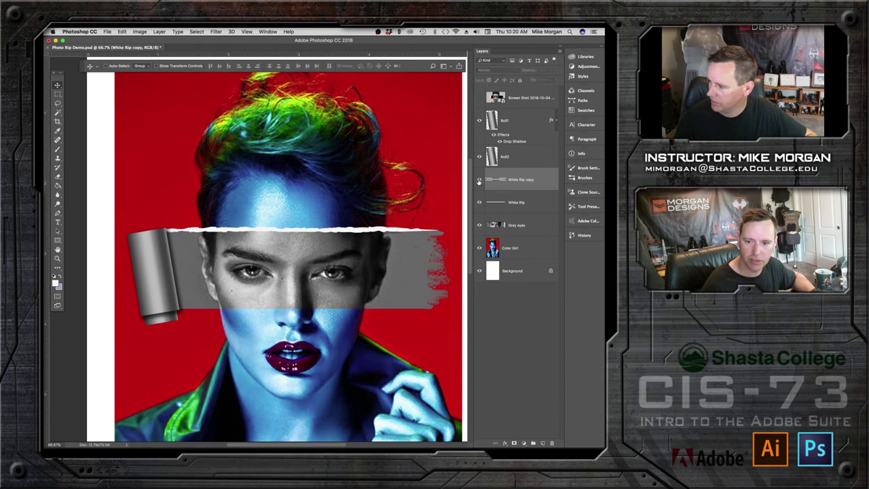
click(479, 180)
drag(532, 180, 530, 212)
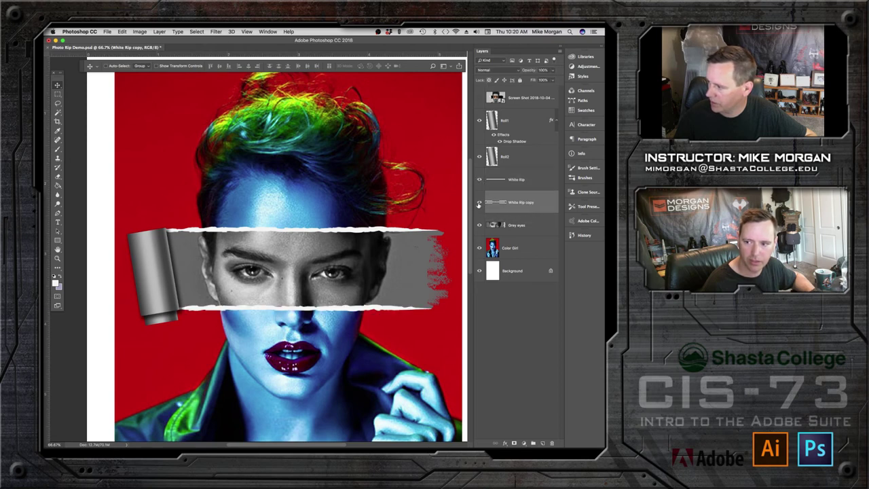
click(479, 203)
click(479, 203)
click(479, 204)
click(479, 204)
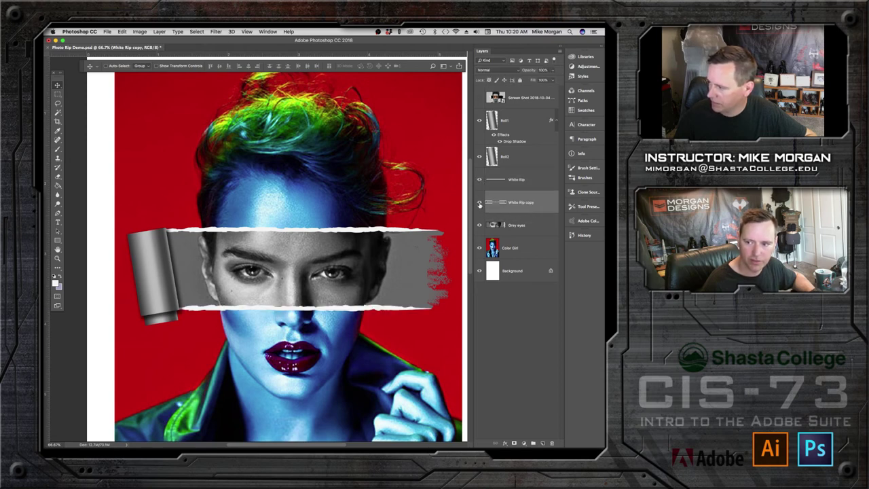
- Add a Bevel & Emboss effect with an adjusted size to the White Rip copy layer
double_click(541, 207)
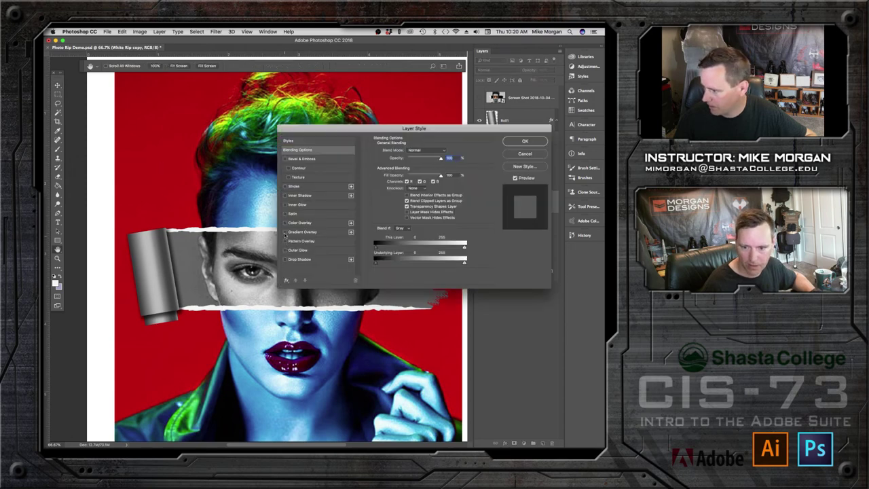
click(286, 159)
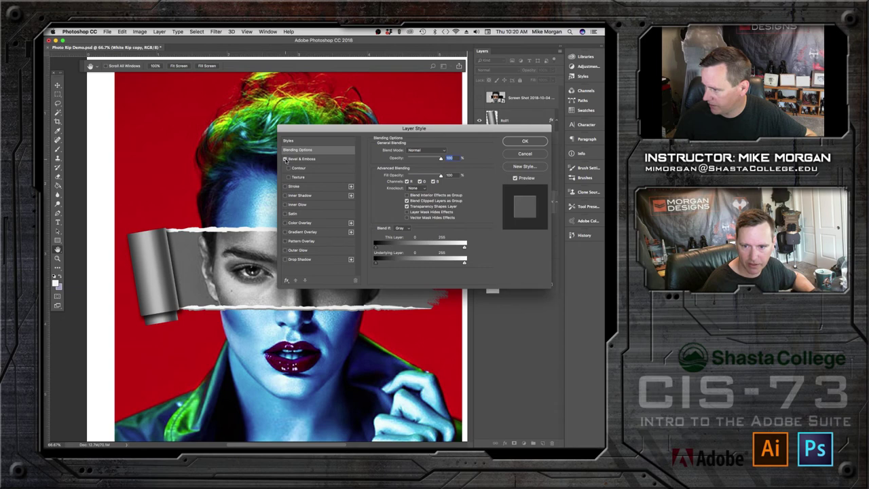
click(328, 160)
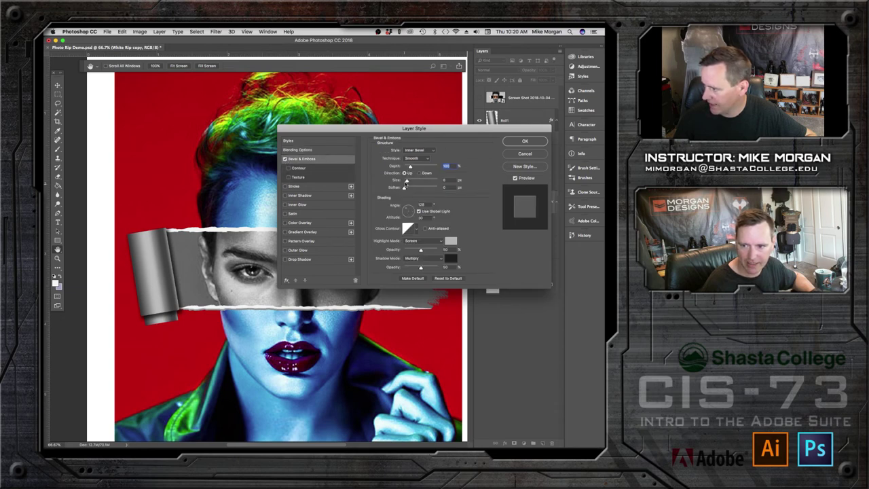
drag(406, 182, 405, 182)
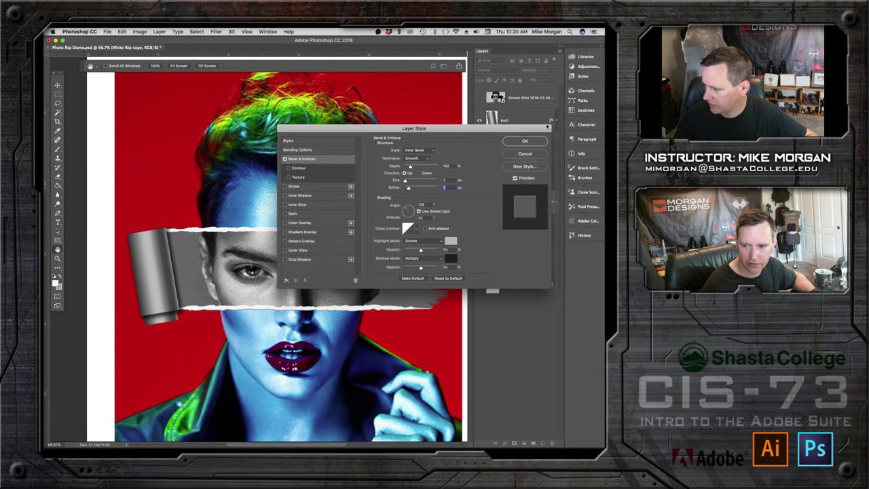
click(525, 141)
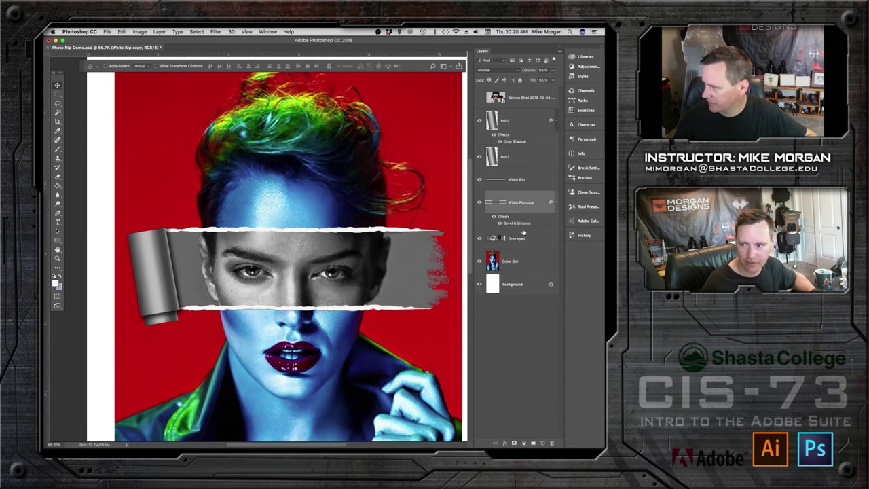
- Add Bevel & Emboss to the White Rip layer, then hide the document window to reveal Illustrator
double_click(526, 181)
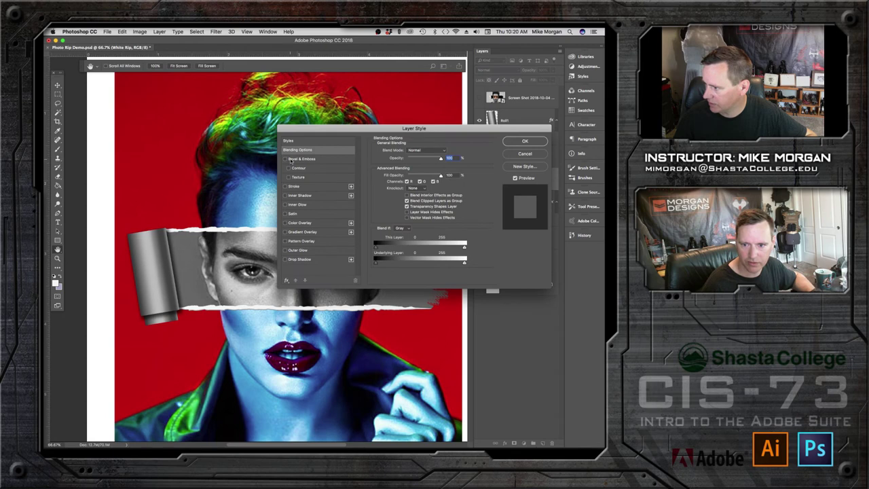
click(285, 159)
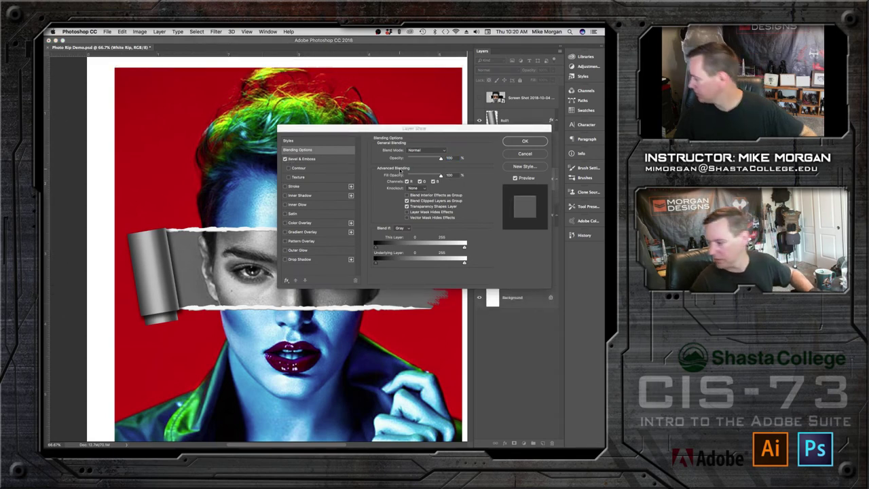
key(super+Tab)
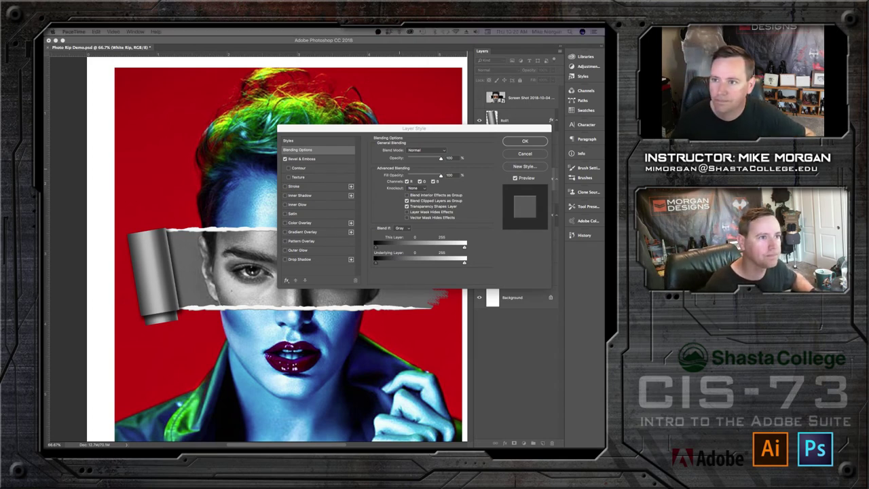
click(141, 56)
key(Return)
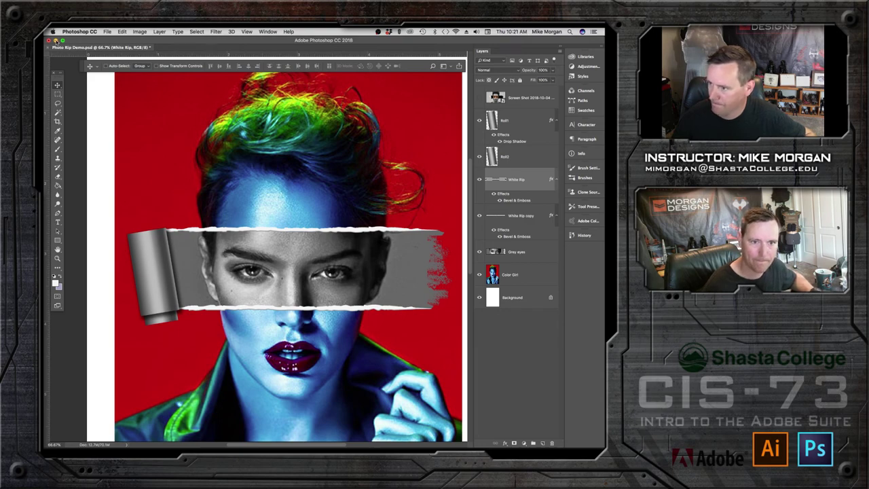
click(56, 41)
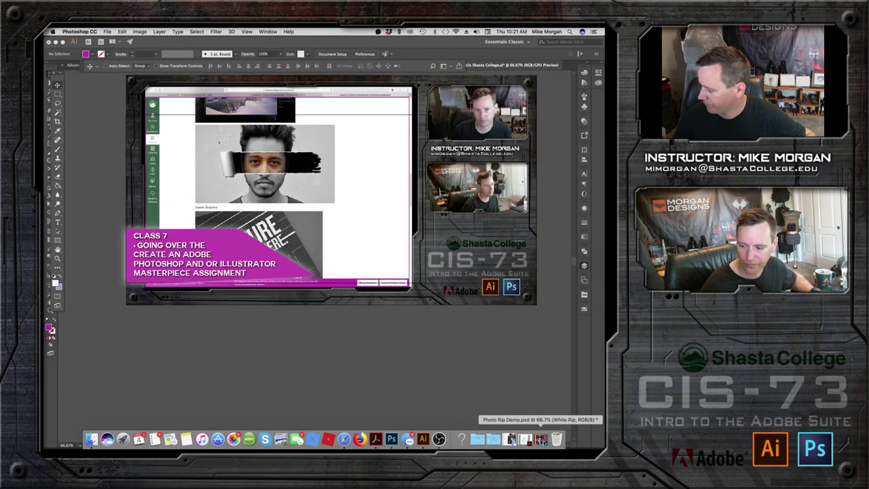
click(540, 439)
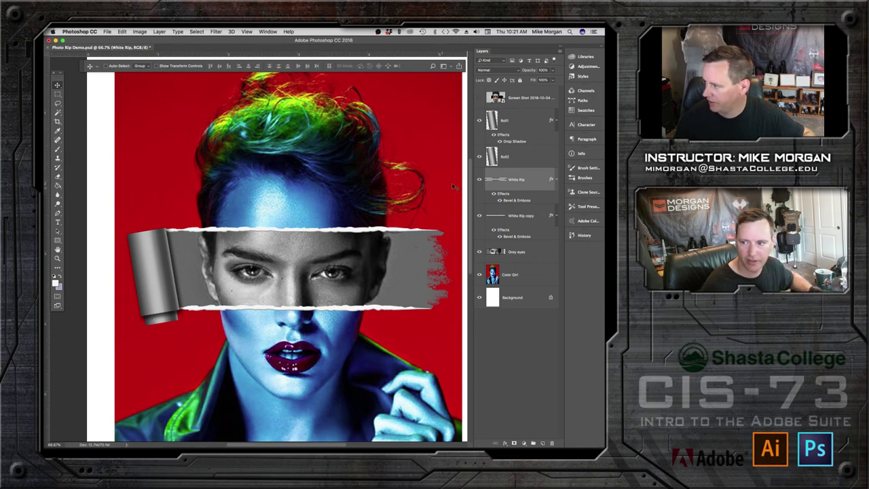
- Duplicate White Rip as White Rip copy 2 and move it up onto the forehead
right_click(525, 177)
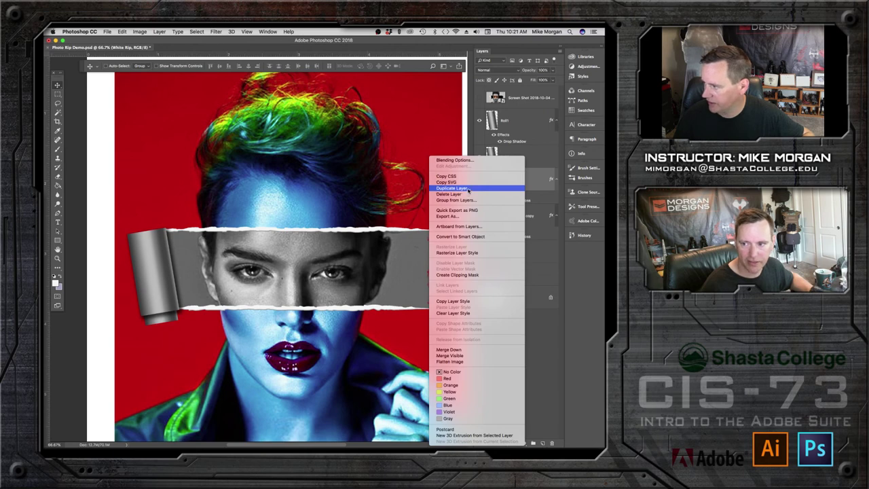
click(467, 189)
click(353, 204)
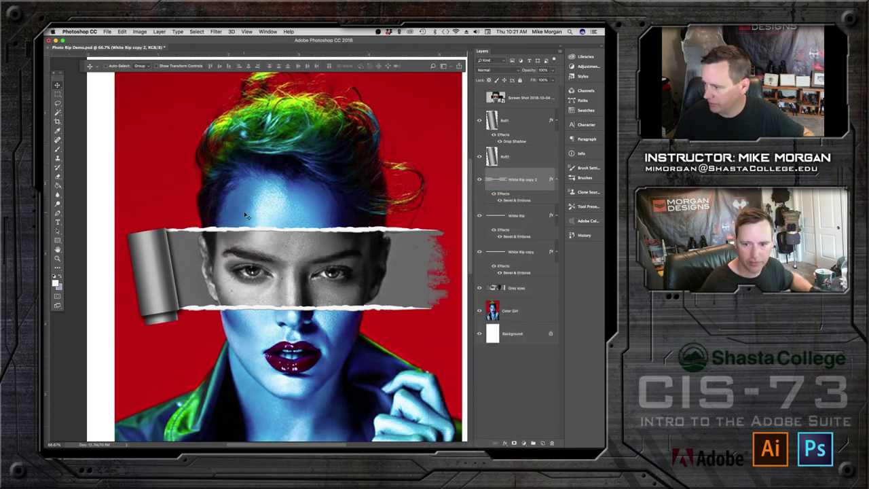
drag(230, 232, 279, 211)
- Marquee-select a section of the forehead strip and restore the portrait window
click(58, 95)
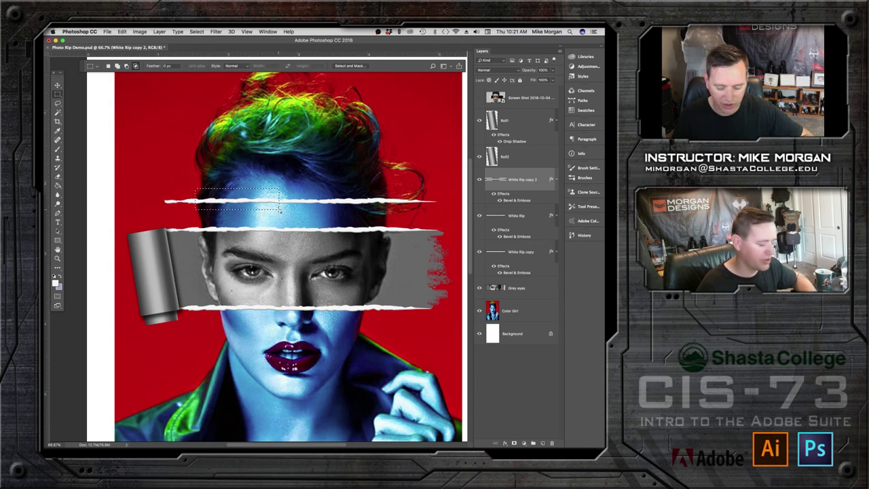
key(super+d)
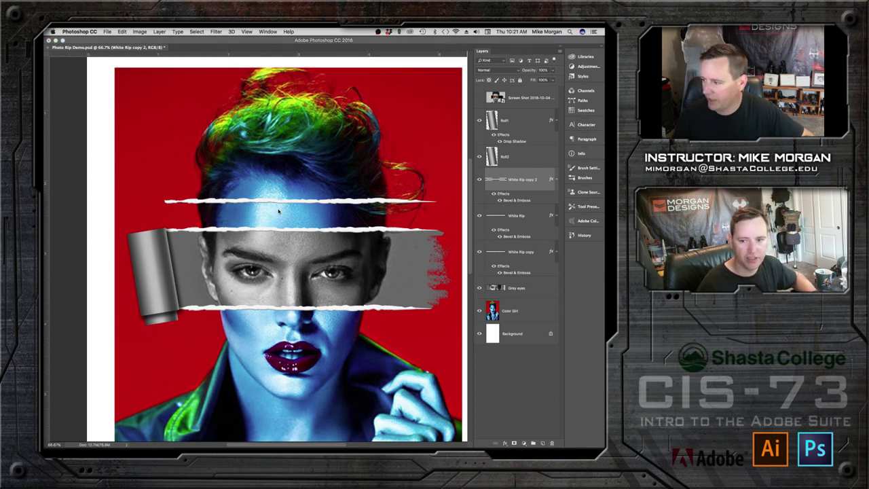
key(super+Tab)
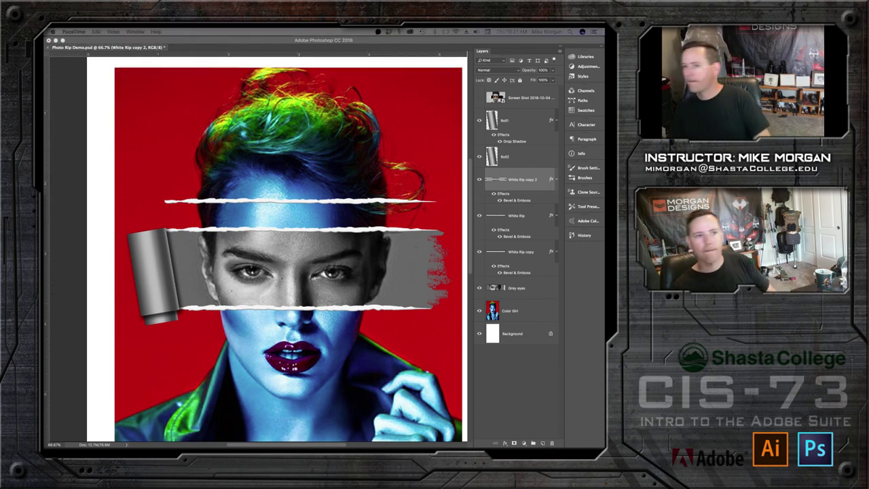
drag(194, 188, 278, 209)
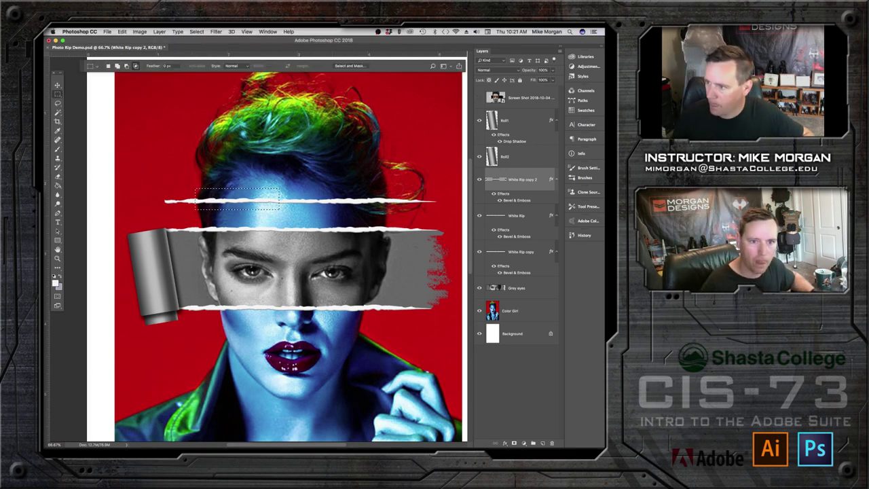
click(55, 41)
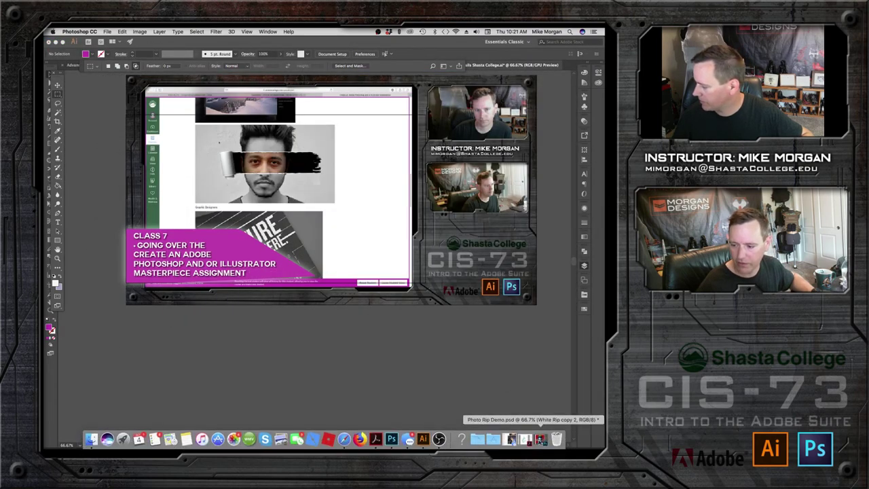
click(536, 440)
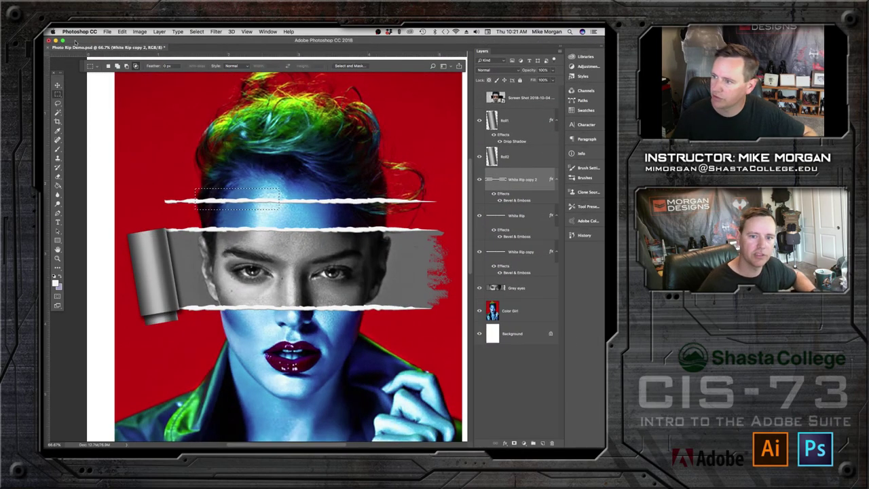
- Lift the selected strip piece higher and shift it slightly left
click(58, 85)
drag(249, 201, 249, 166)
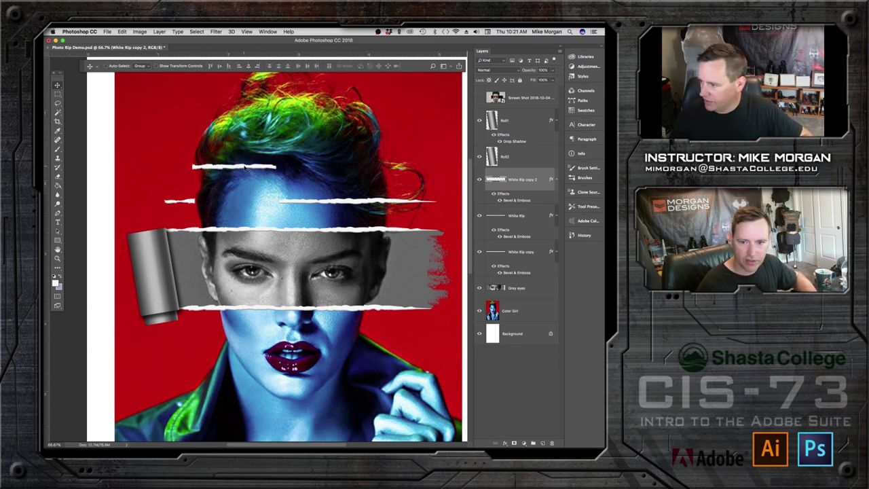
key(shift+Up)
key(shift+Up)
key(shift+Up)
key(shift+Right)
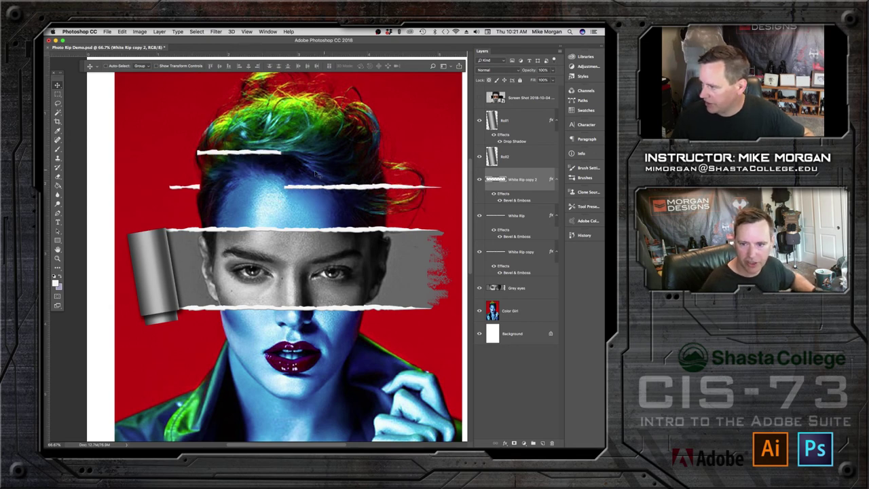
drag(206, 153, 184, 149)
- Marquee and delete the middle white strips, then deselect
click(58, 96)
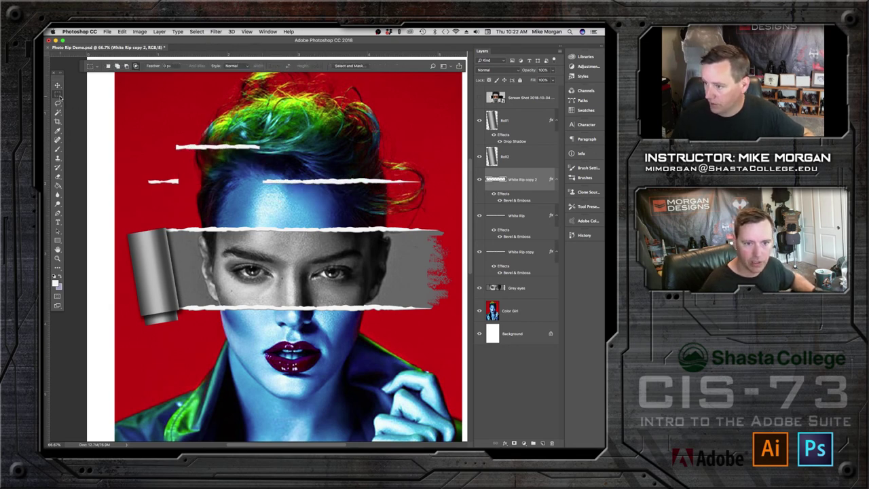
mouse_move(137, 165)
mouse_down()
mouse_move(413, 181)
mouse_move(431, 197)
mouse_up()
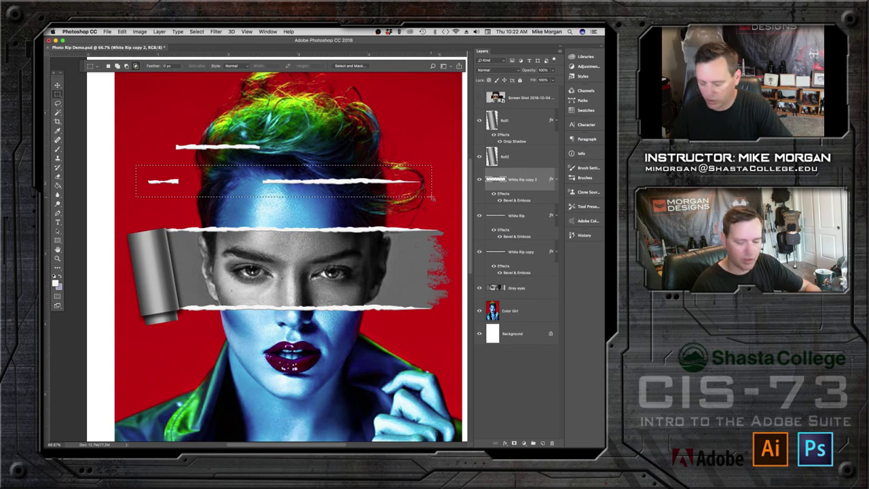
key(Delete)
key(ctrl+d)
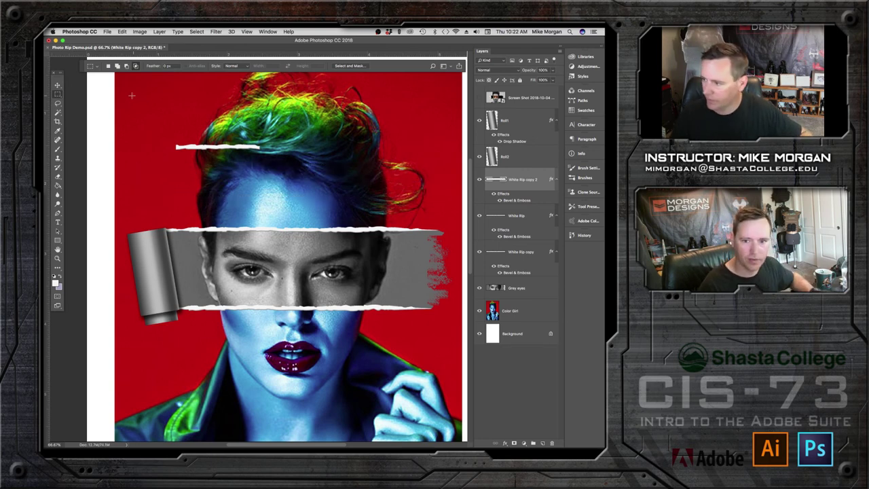
- Place the remaining strip on the grey band's upper edge and stack White Rip copy 2 above Roll1
click(59, 86)
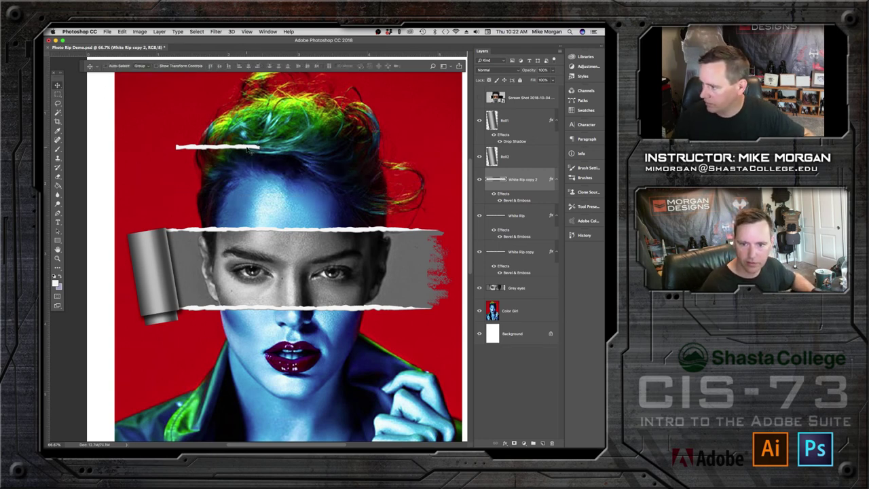
drag(248, 151, 207, 229)
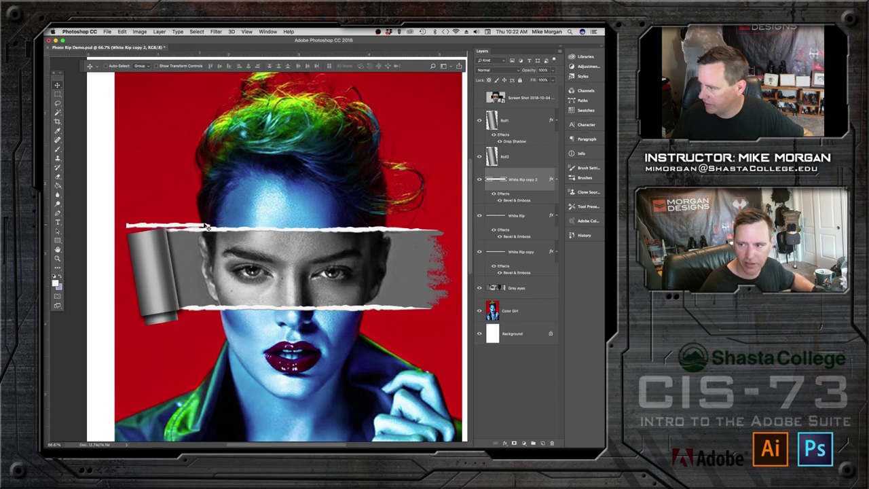
drag(534, 178, 528, 110)
mouse_move(190, 225)
mouse_down()
mouse_move(213, 226)
mouse_move(187, 216)
mouse_move(195, 219)
mouse_move(178, 232)
mouse_up()
click(167, 66)
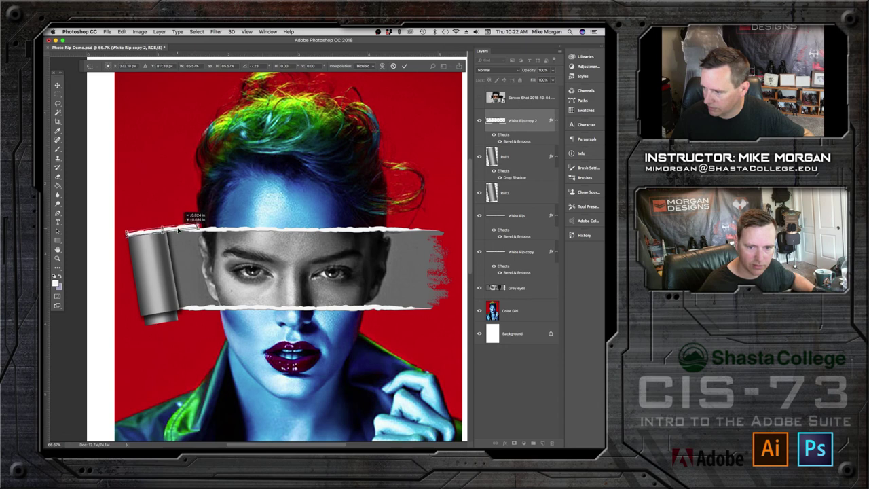
- Apply the −7.2°, 86% transform and outline the roll's top with the Polygonal Lasso
key(Return)
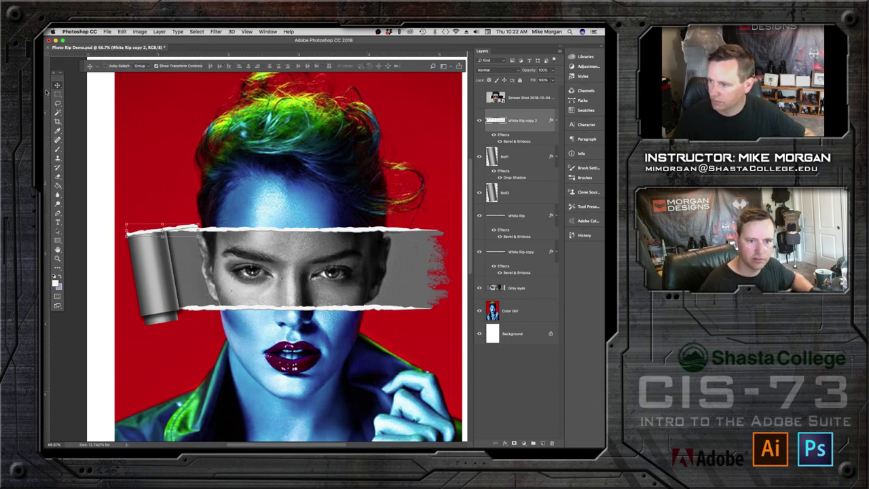
drag(57, 103, 85, 111)
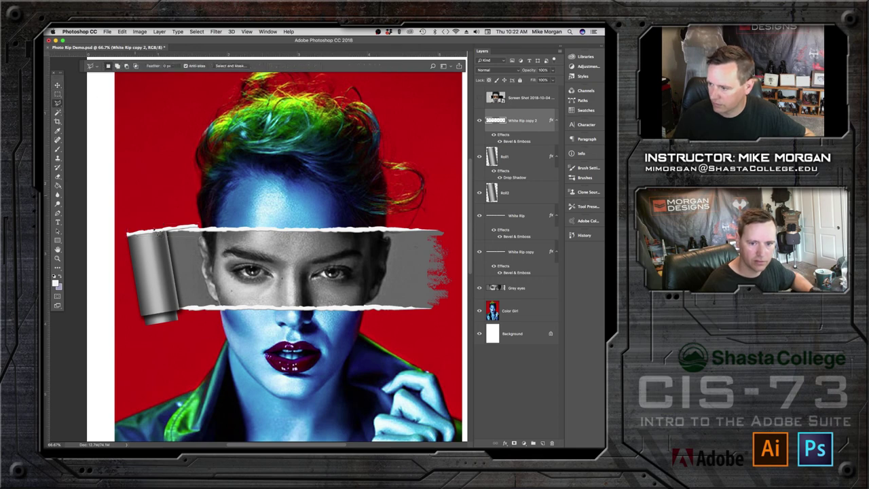
click(167, 255)
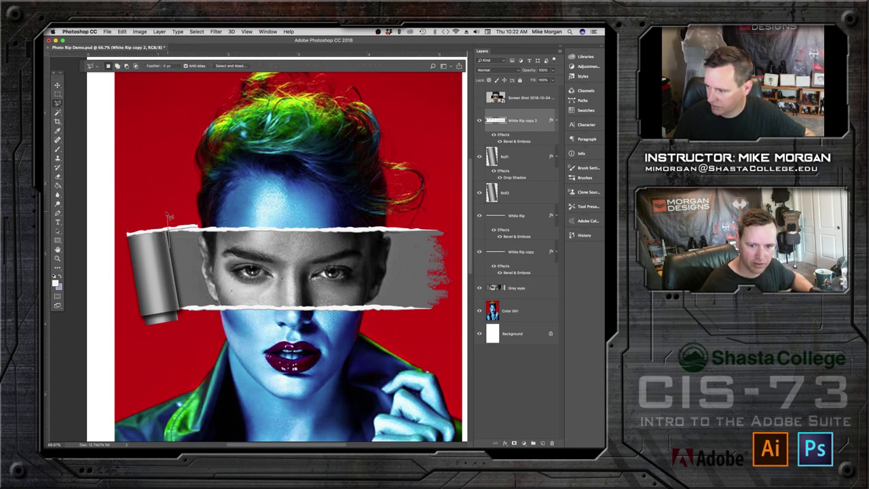
click(162, 210)
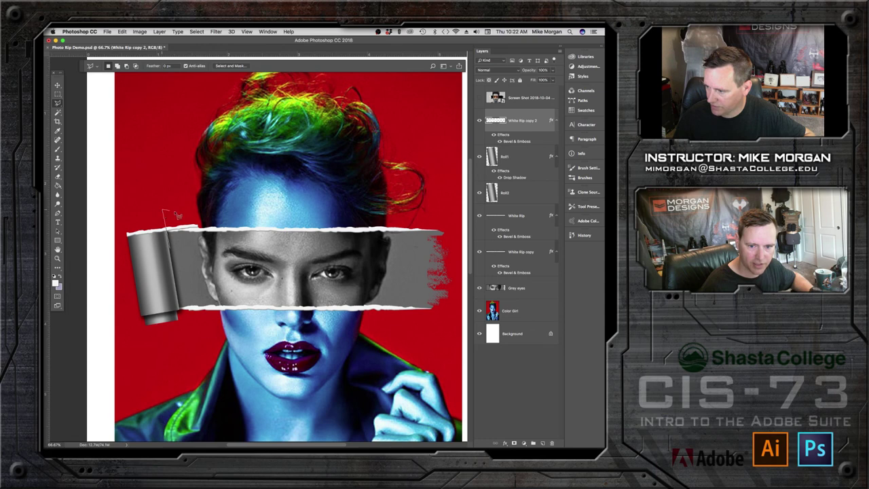
click(205, 219)
click(199, 242)
click(170, 255)
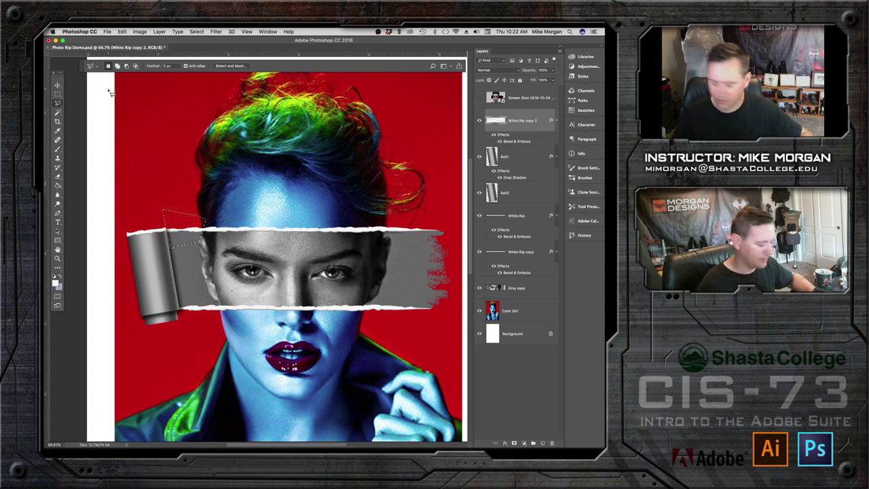
- Deselect and move a torn-edge copy down to the roll's bottom edge
key(super+d)
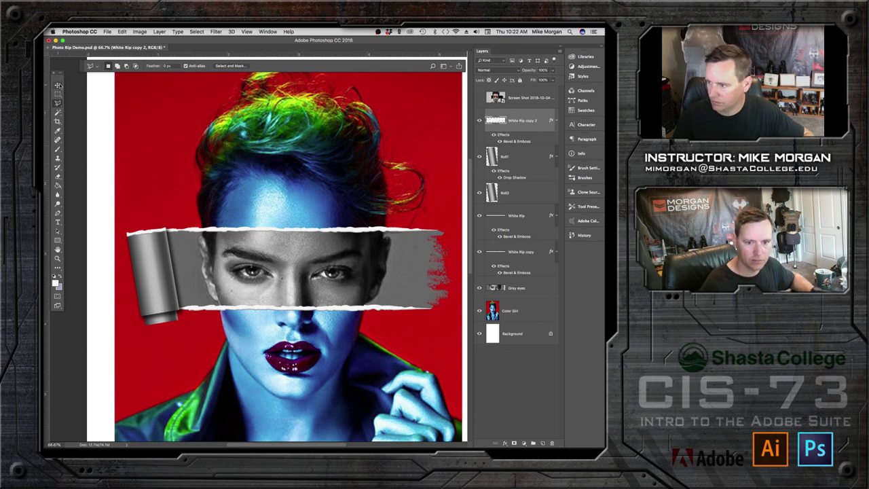
click(58, 86)
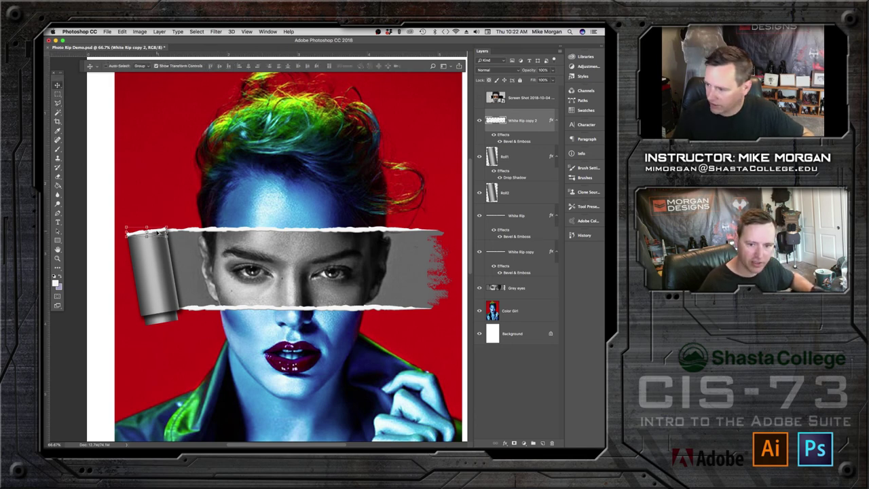
drag(158, 233, 179, 316)
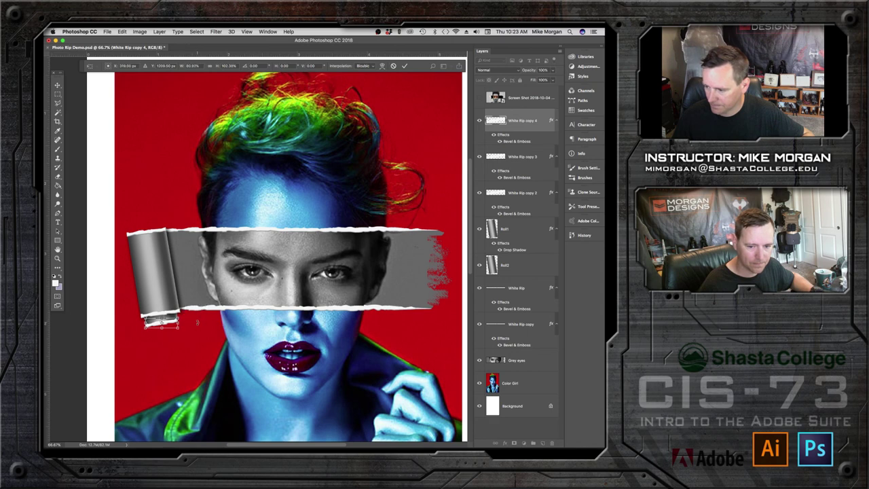
- Commit the transform, nudge the torn piece at the roll's bottom, and zoom in there
key(Return)
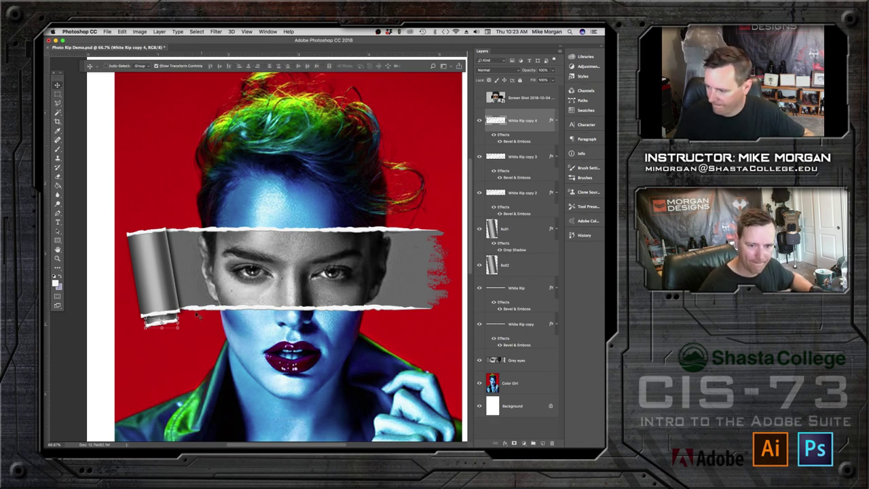
click(175, 66)
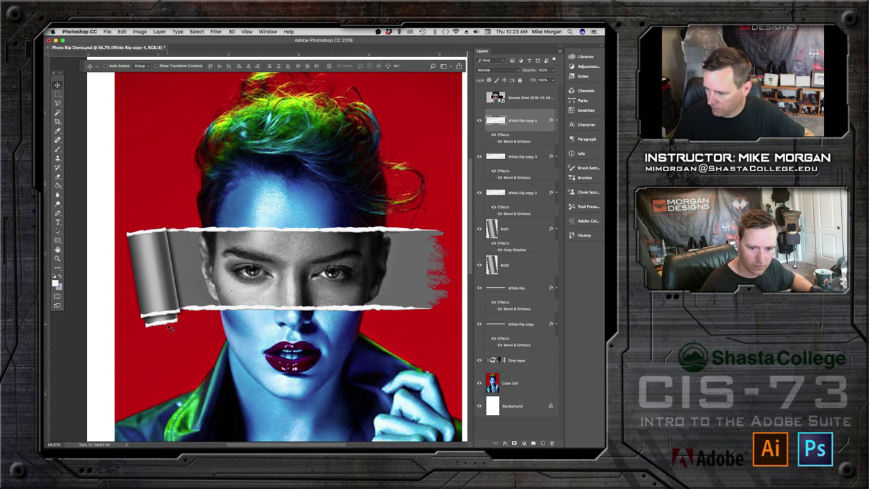
drag(171, 323, 170, 323)
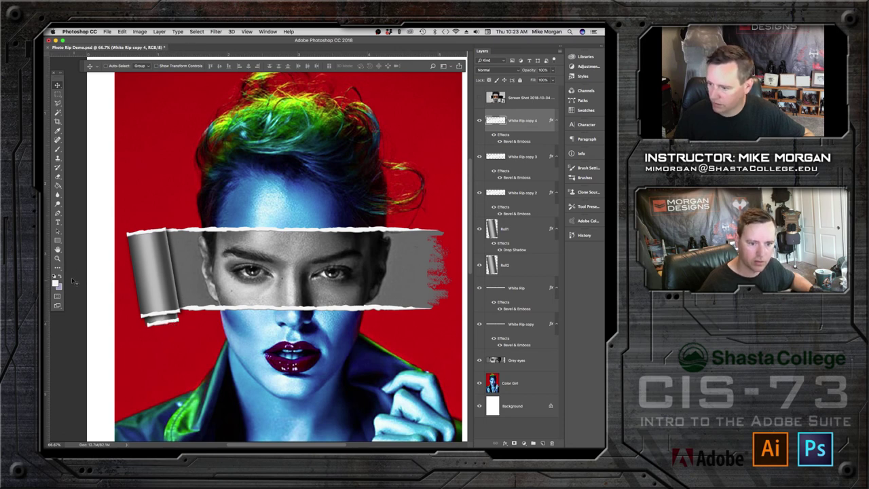
click(58, 258)
drag(154, 318, 163, 132)
- Stretch the bottom torn piece's sides to fit the roll and apply the resize
click(57, 86)
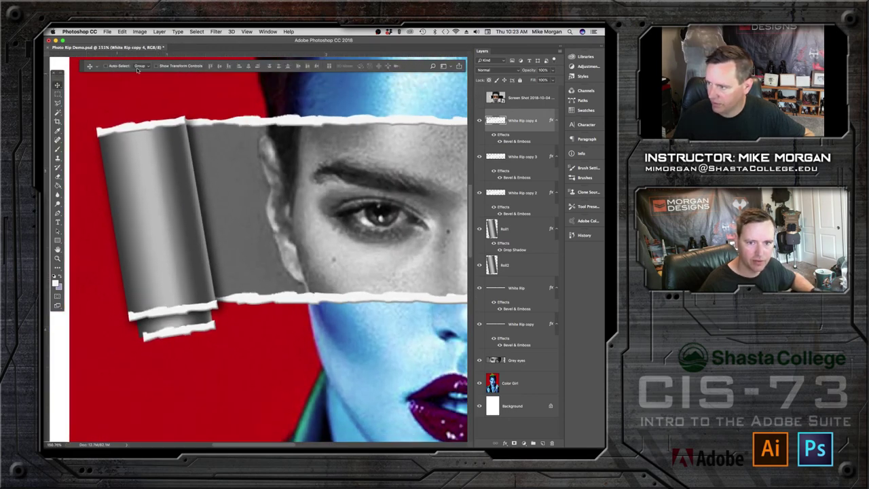
click(158, 66)
drag(154, 337, 151, 335)
drag(212, 317, 215, 316)
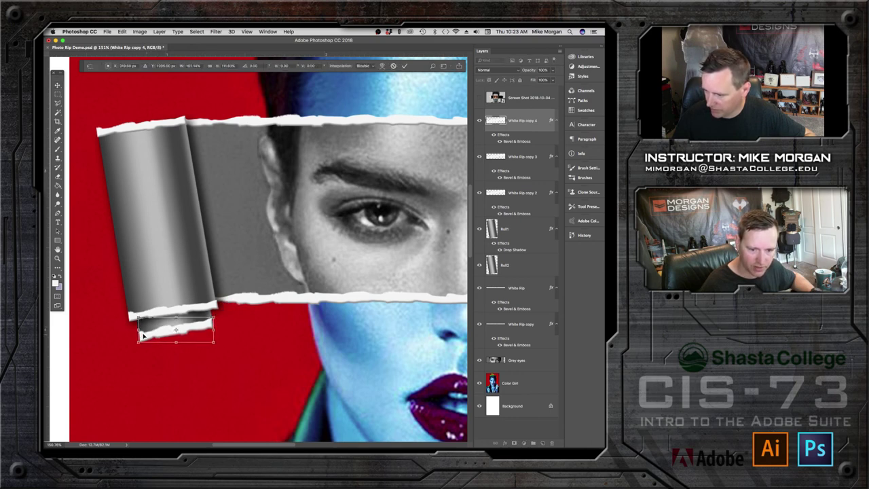
drag(138, 317, 136, 319)
key(Return)
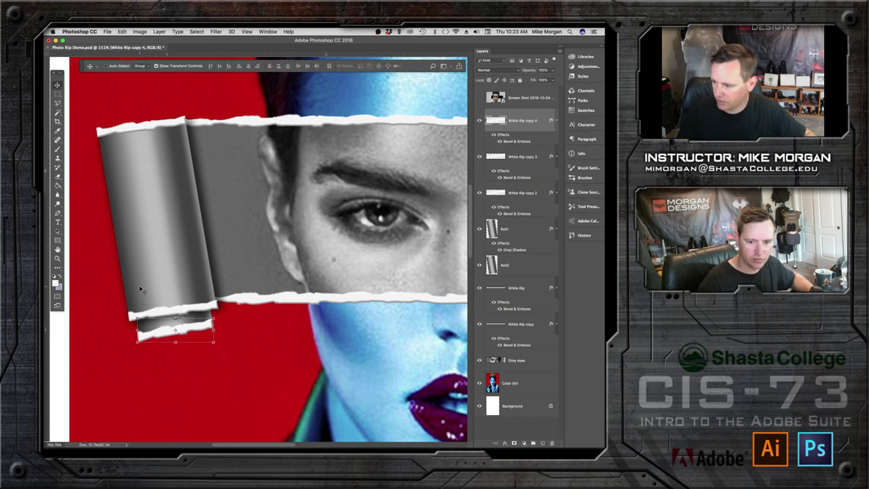
click(57, 175)
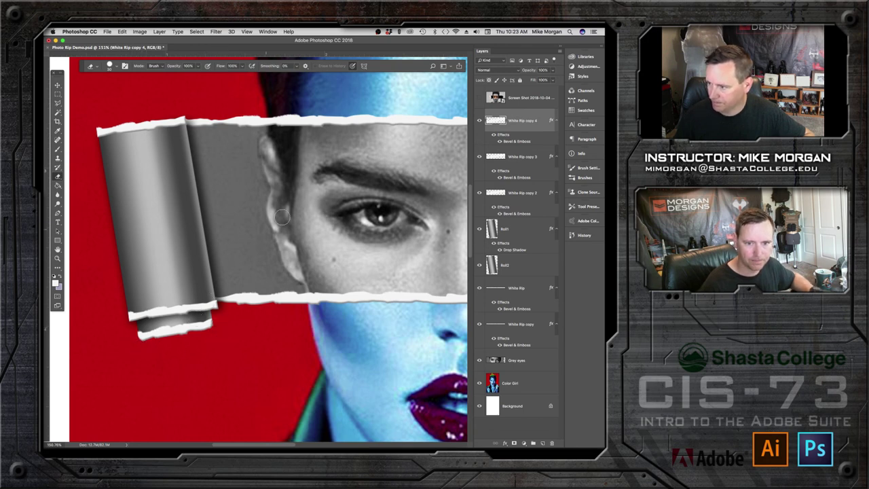
- Compare White Rip copy 3 by toggling it, clean up copy 2, then zoom out to the full portrait
click(522, 155)
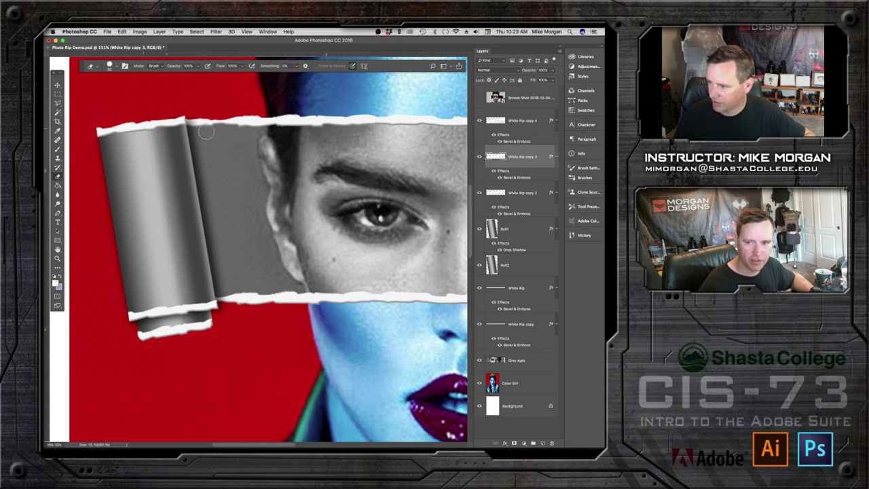
click(479, 156)
click(479, 156)
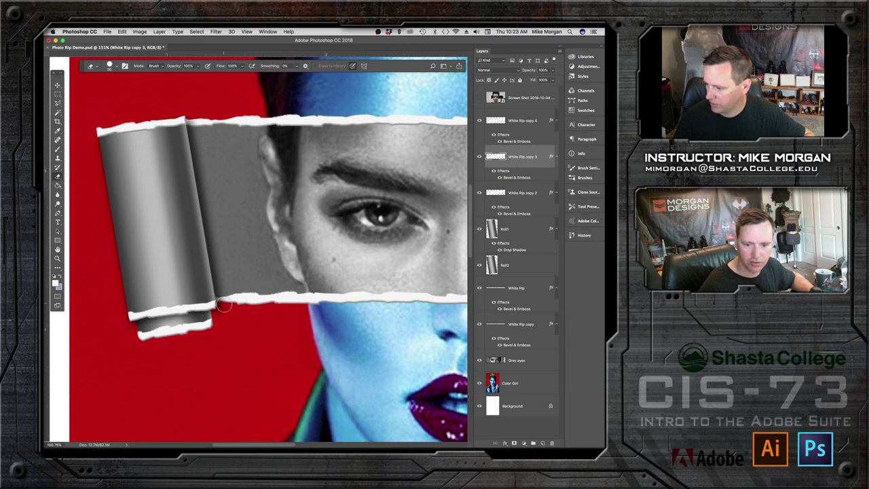
click(513, 194)
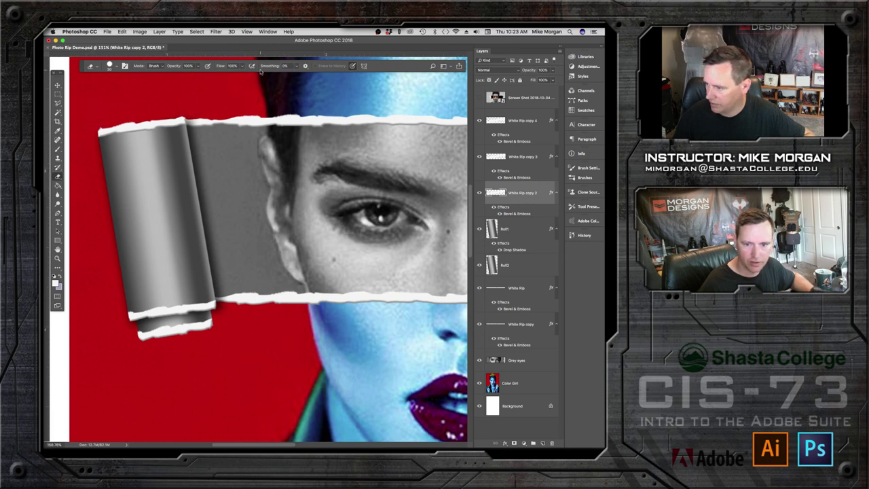
key(super+1)
key(super+minus)
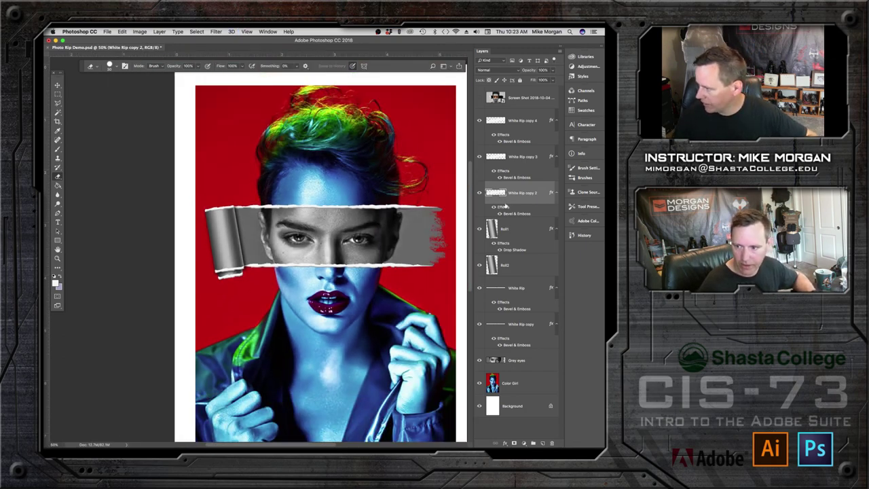
- Give Roll2 a Drop Shadow with increased distance
click(479, 267)
click(480, 266)
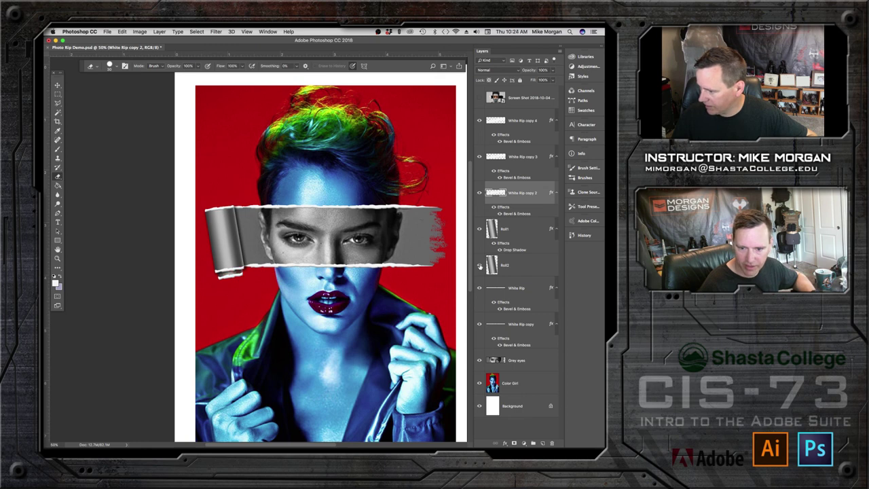
click(479, 267)
click(480, 267)
double_click(491, 265)
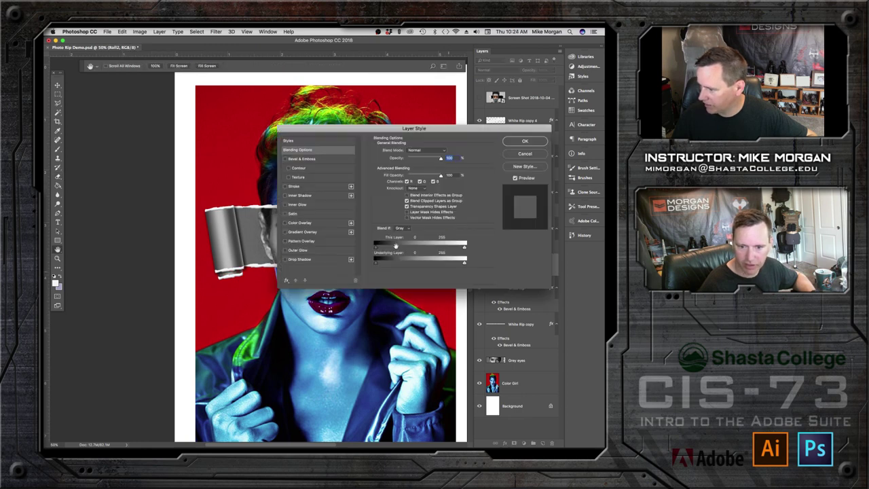
click(285, 260)
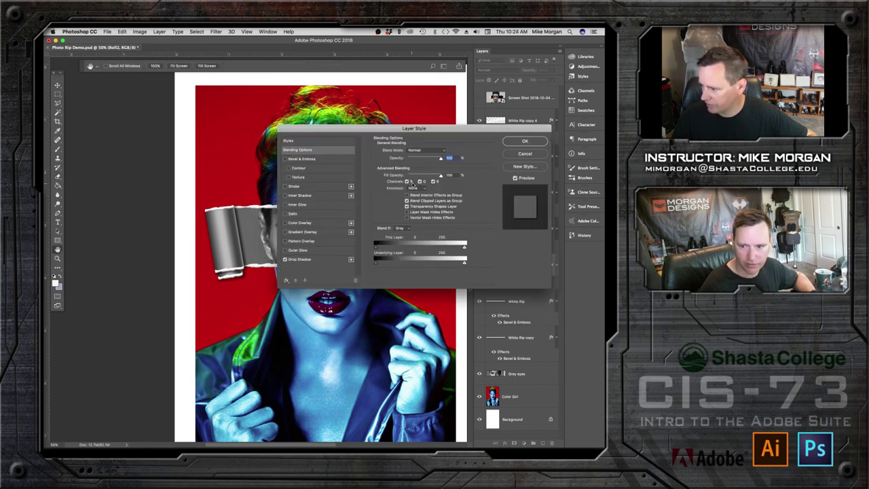
click(326, 263)
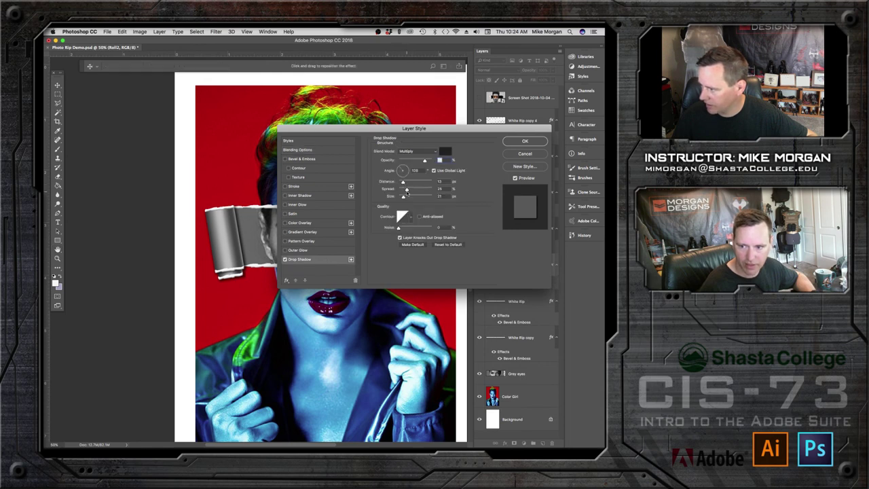
drag(403, 183, 406, 184)
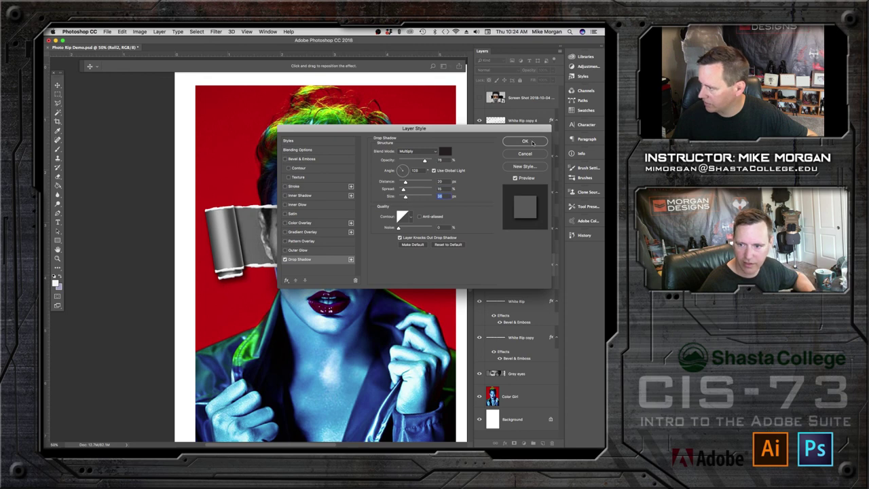
key(Return)
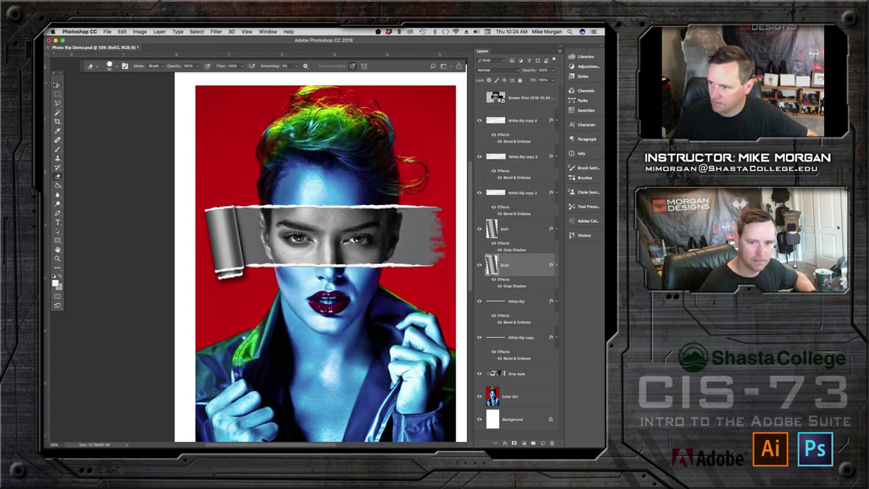
- Hide the transform box, shift the view left, and hide all panels to view the artwork
click(57, 85)
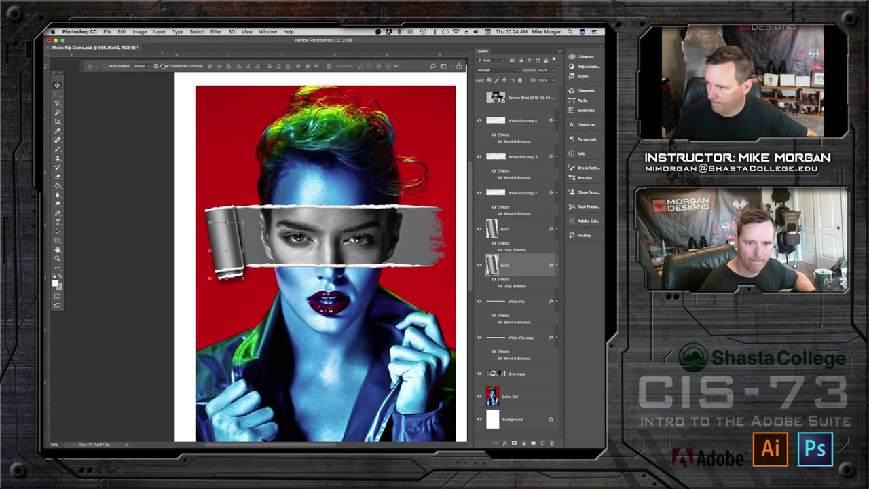
click(156, 66)
drag(167, 186, 87, 185)
key(Tab)
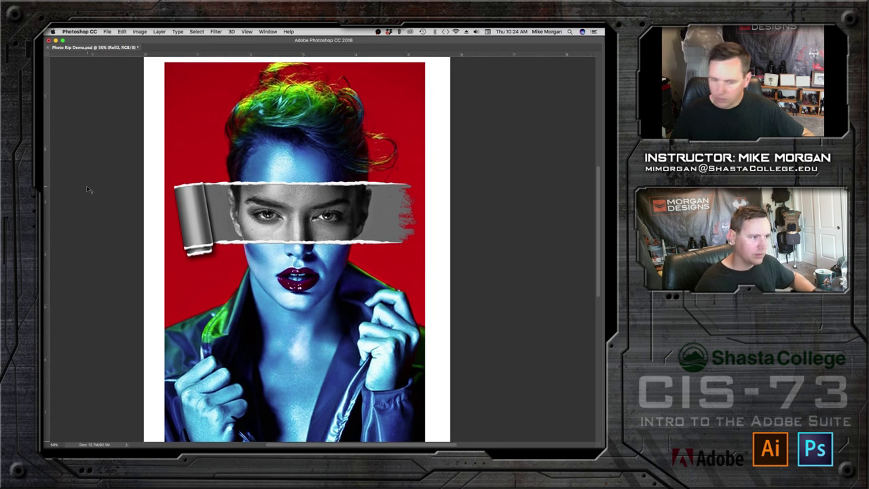